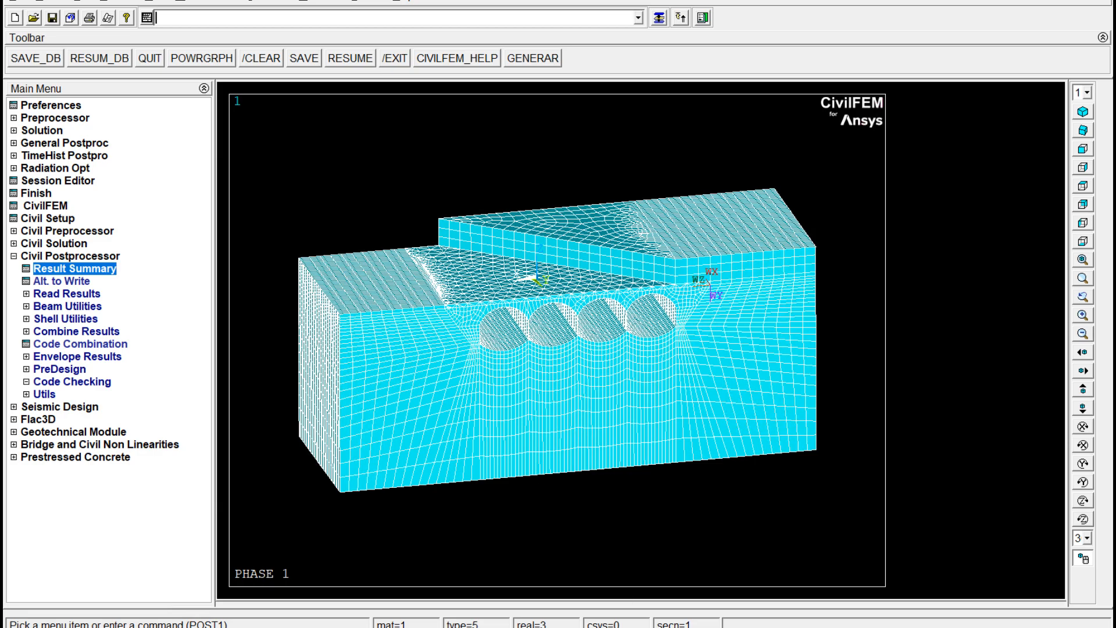
- Switch to the tunel_M111.mac script in the text editor and examine the arguments of its ~CFMP concrete material command
mouse_move(468, 625)
click(468, 575)
scroll(407, 185, up, 18)
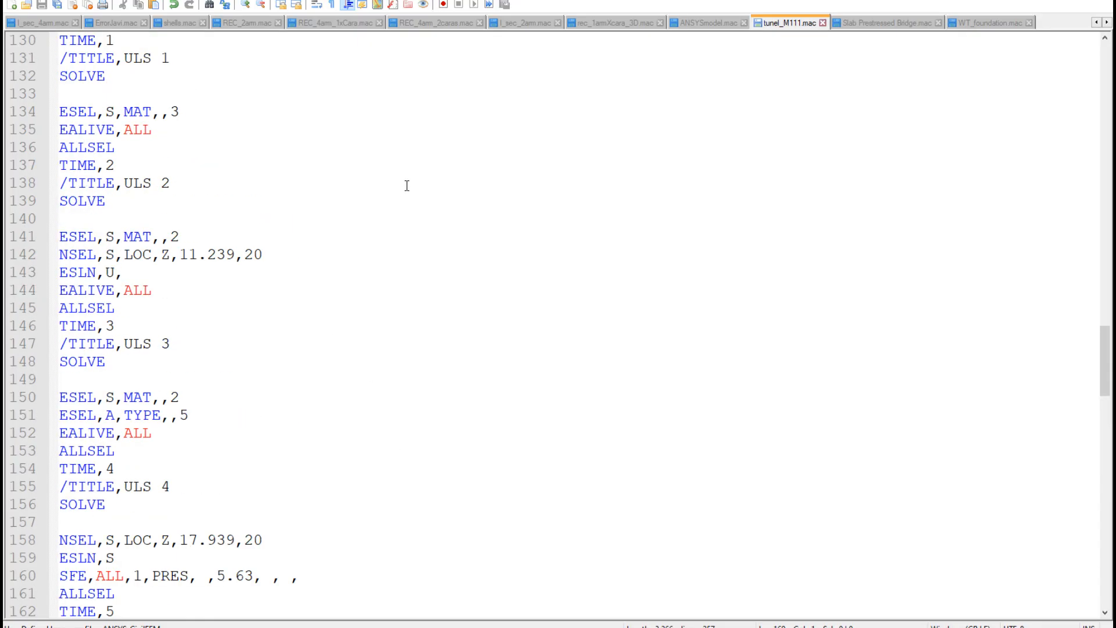
scroll(407, 184, up, 20)
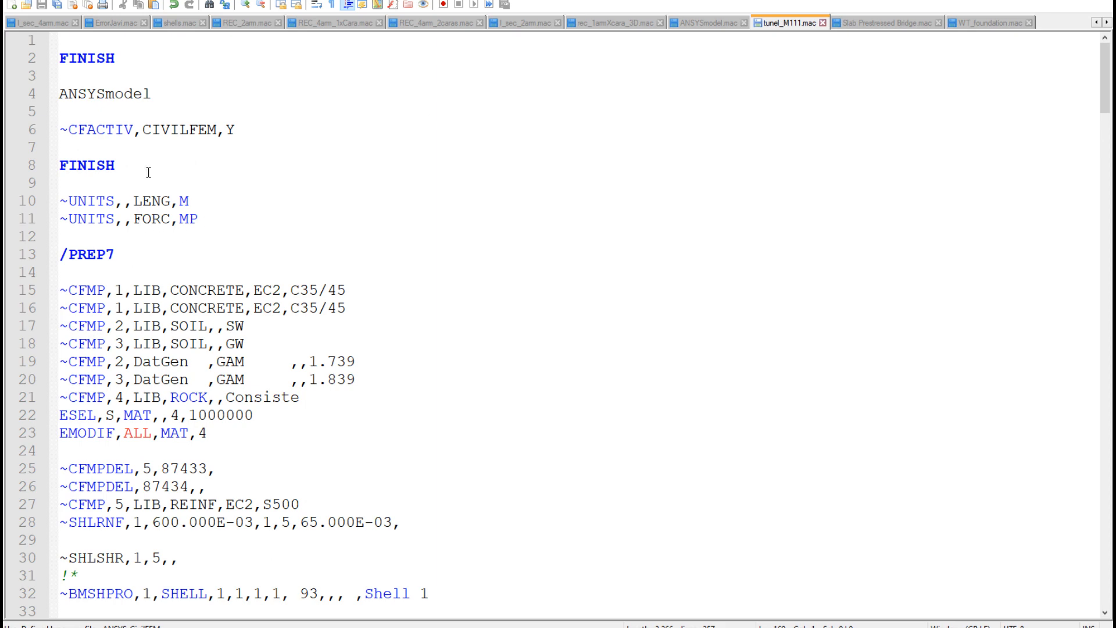
scroll(148, 173, down, 3)
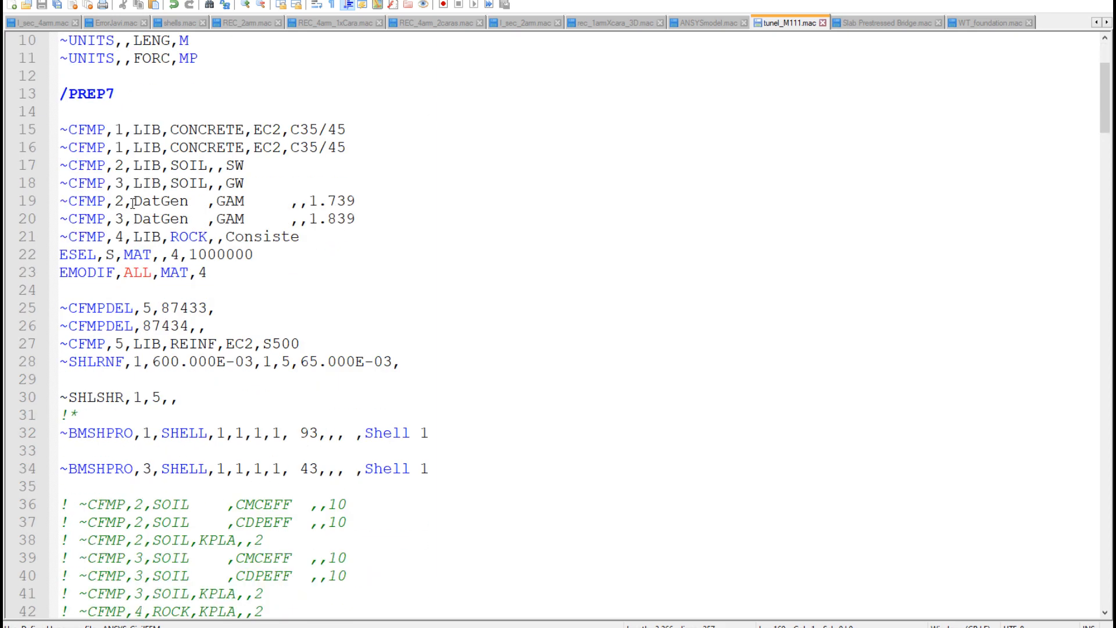
drag(108, 129, 60, 131)
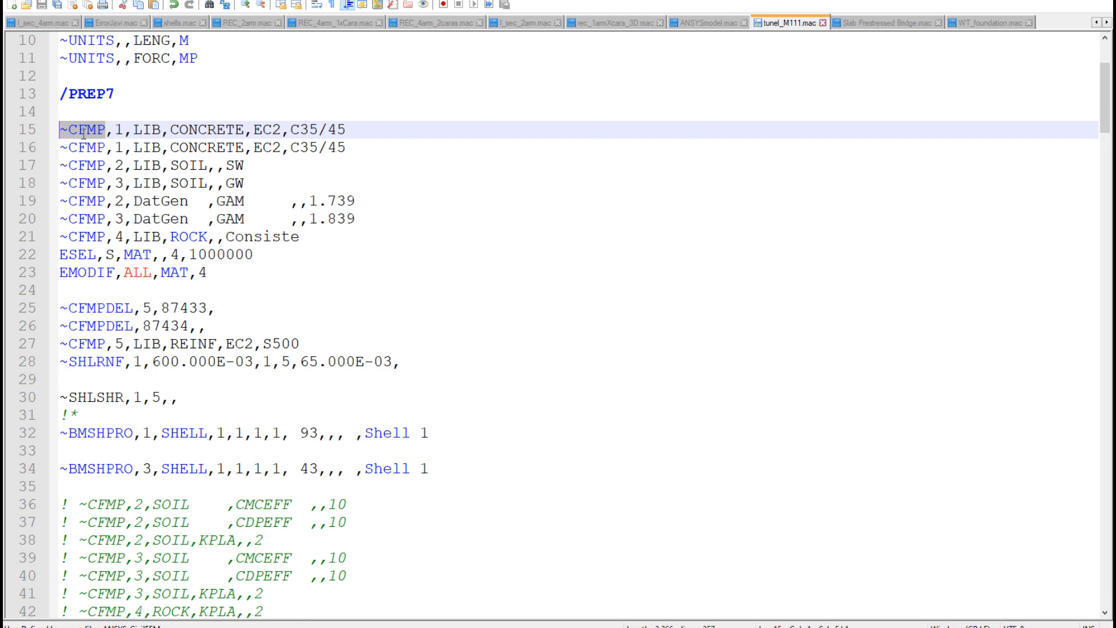
double_click(119, 129)
double_click(146, 129)
double_click(204, 129)
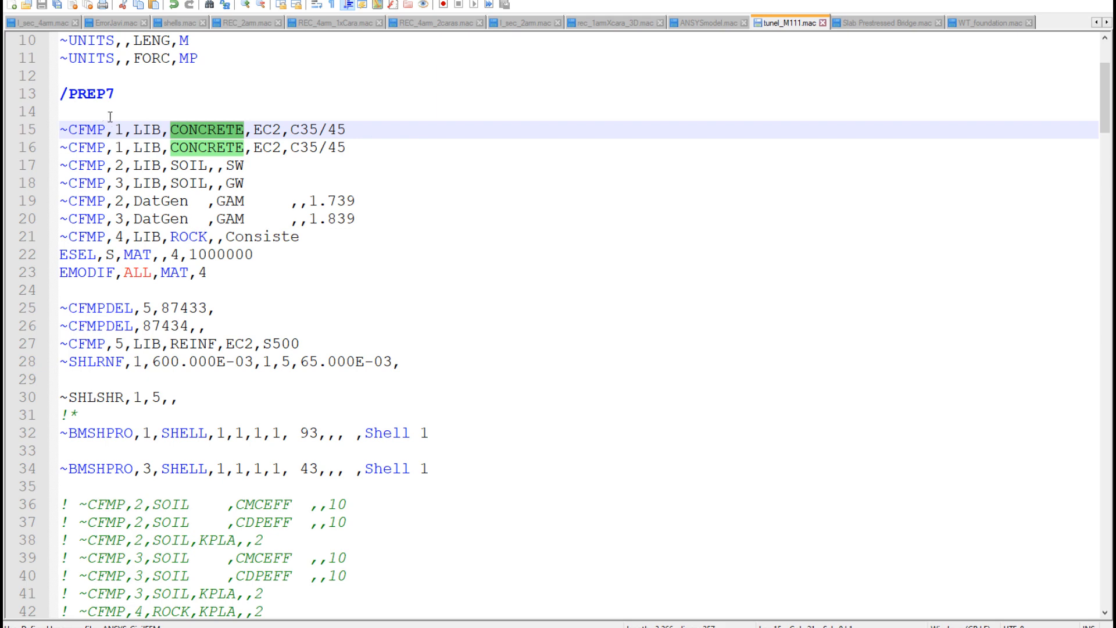
double_click(93, 129)
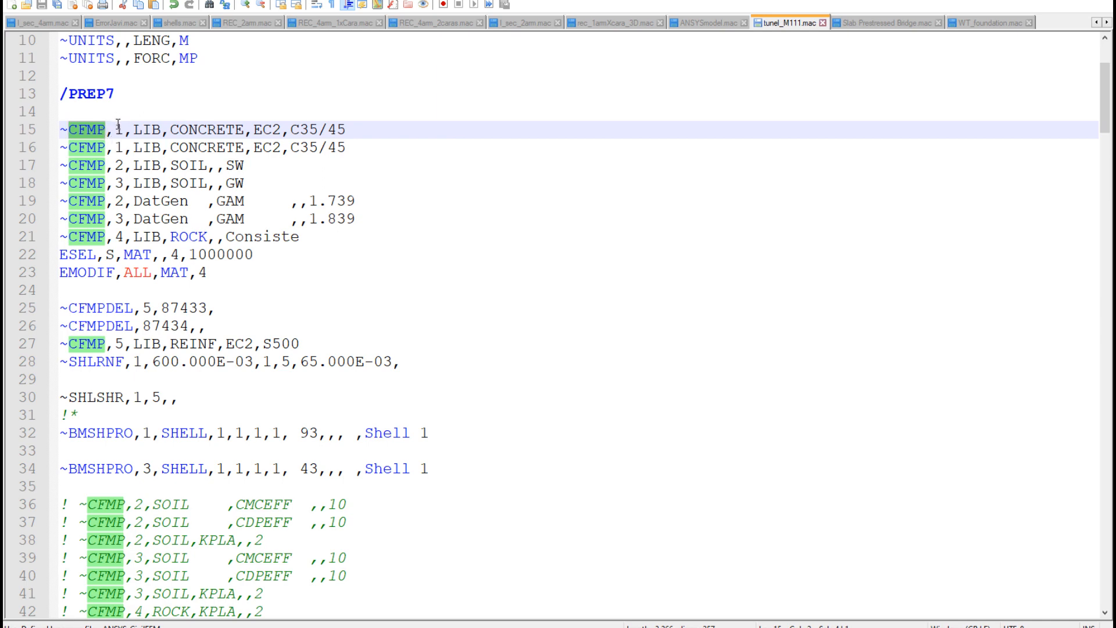
double_click(150, 128)
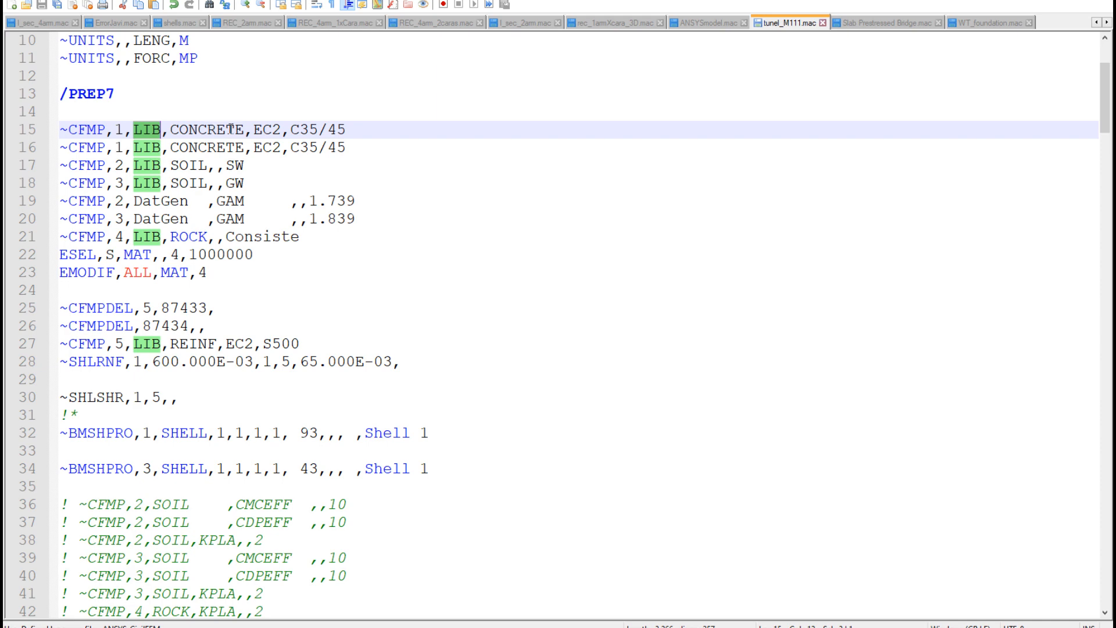
double_click(273, 129)
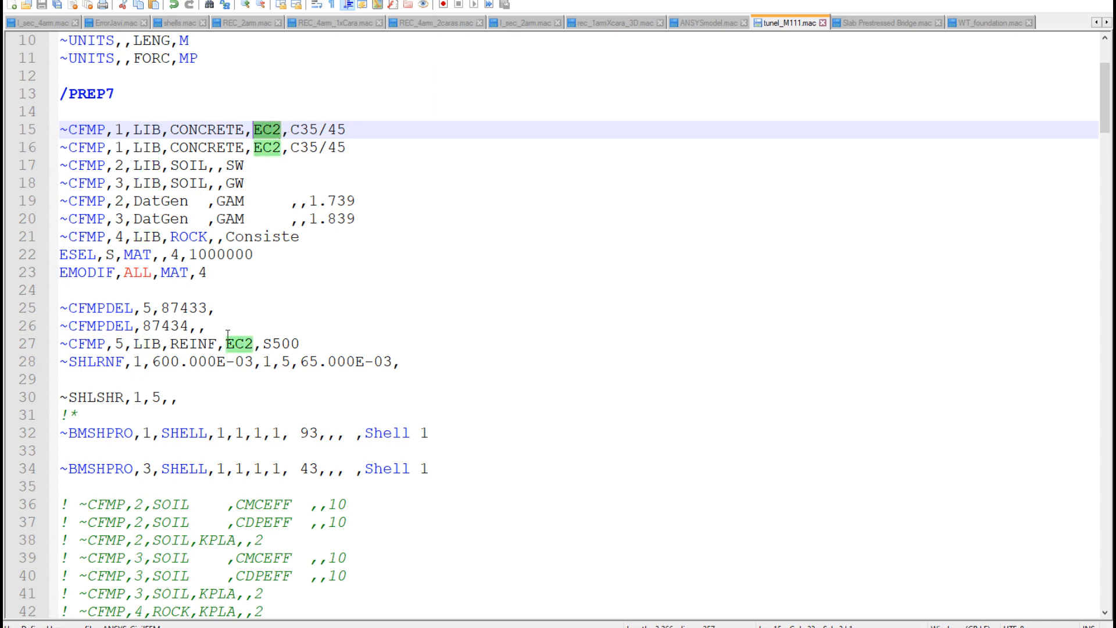
- Switch to the Ansys tunnel model and examine the CivilFEM material list and the concrete codes offered for a new material
mouse_move(505, 627)
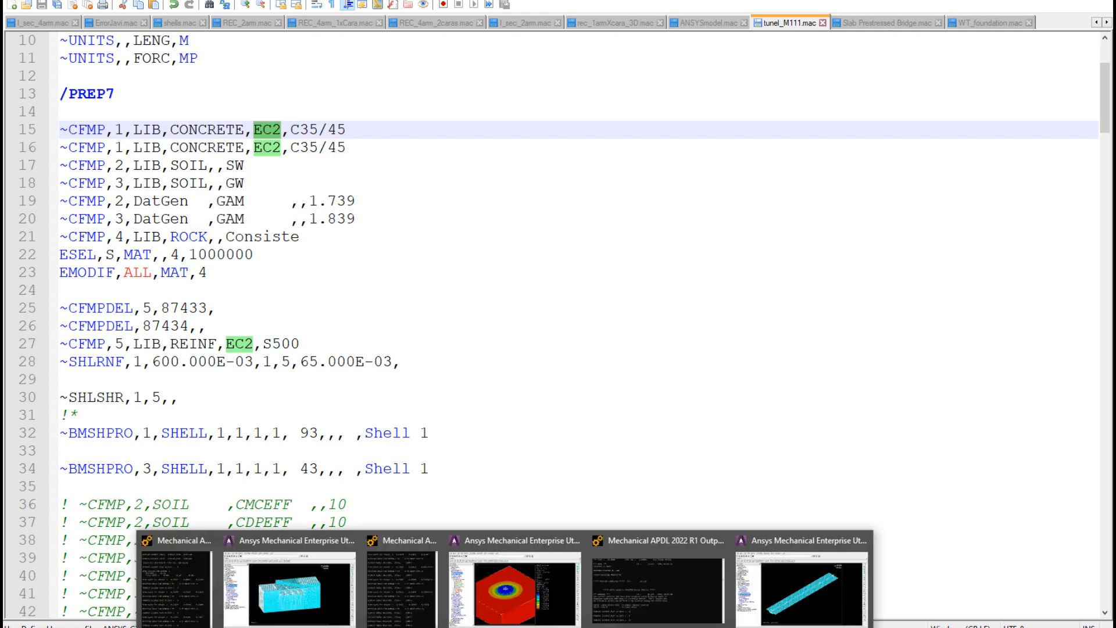
click(286, 595)
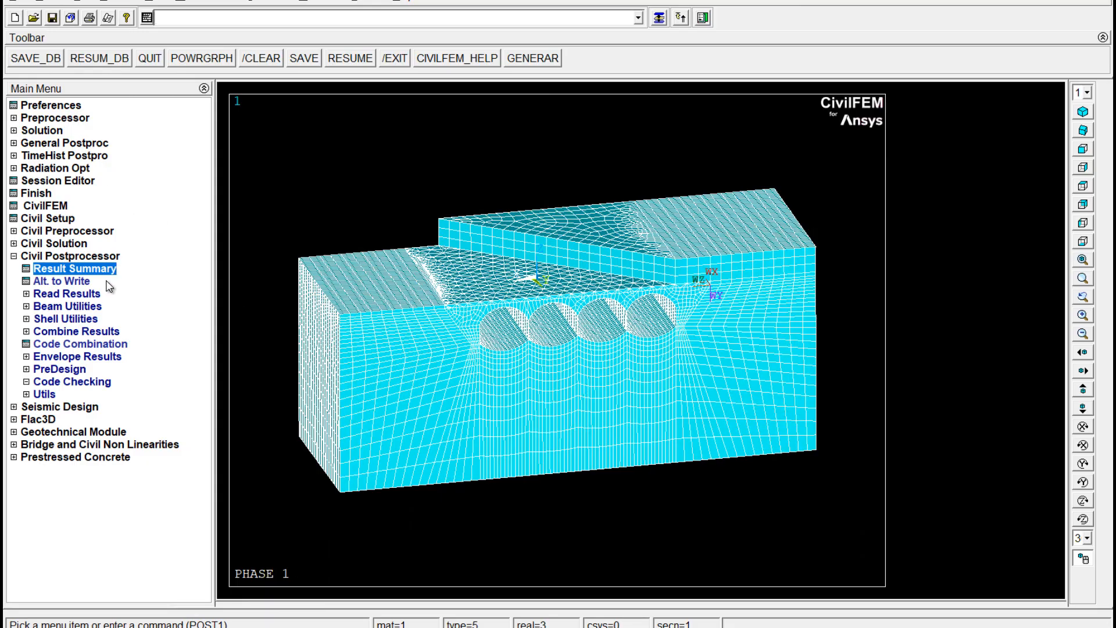
click(34, 232)
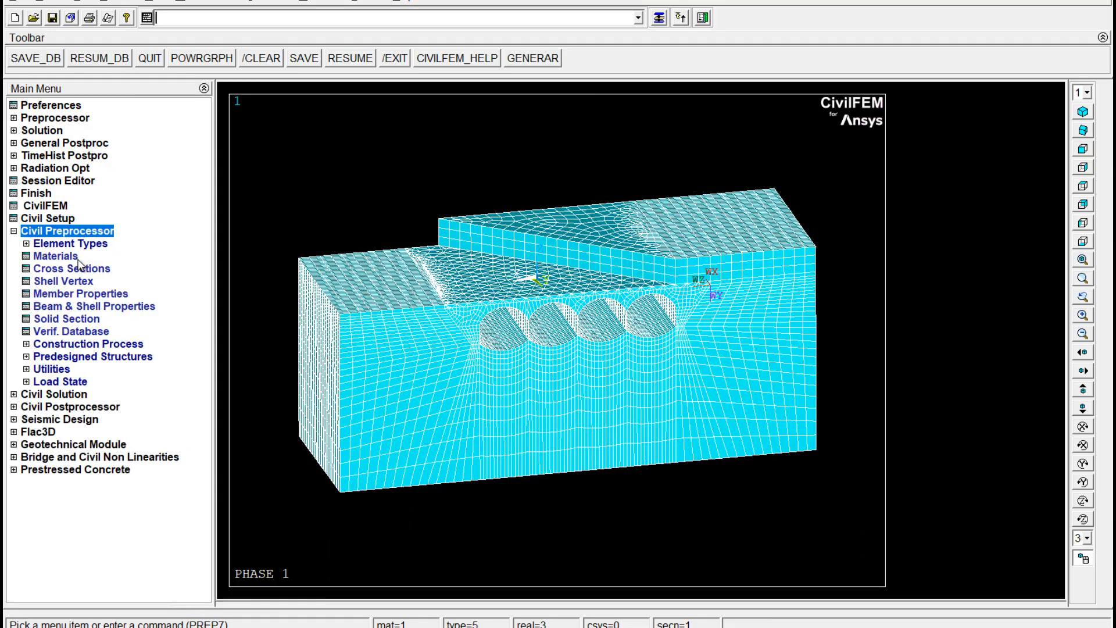
click(48, 256)
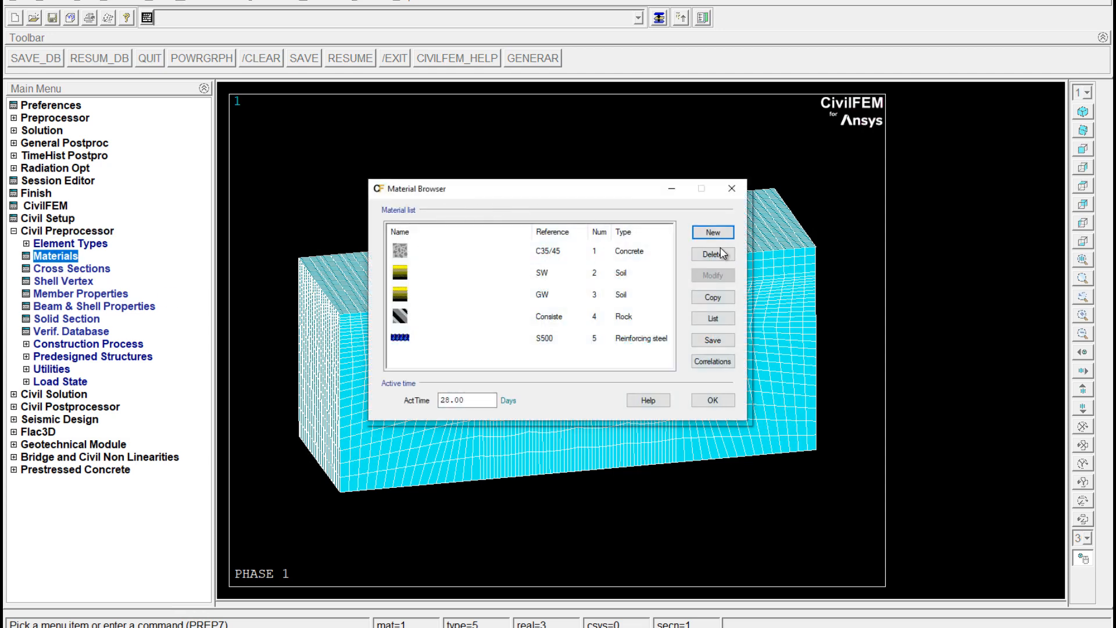
click(707, 235)
click(448, 197)
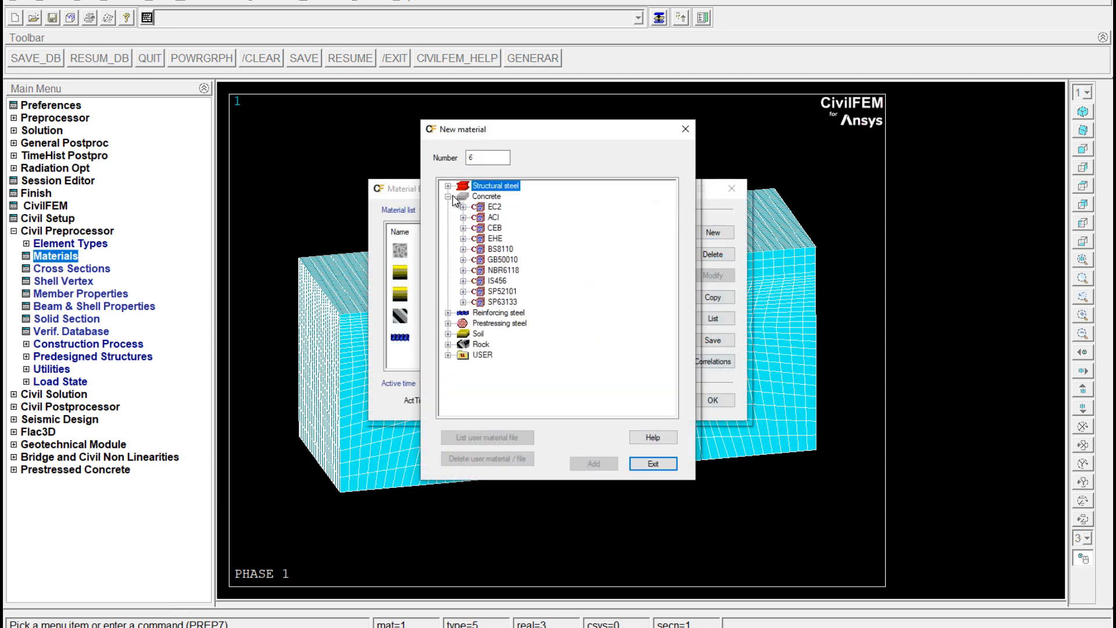
click(684, 130)
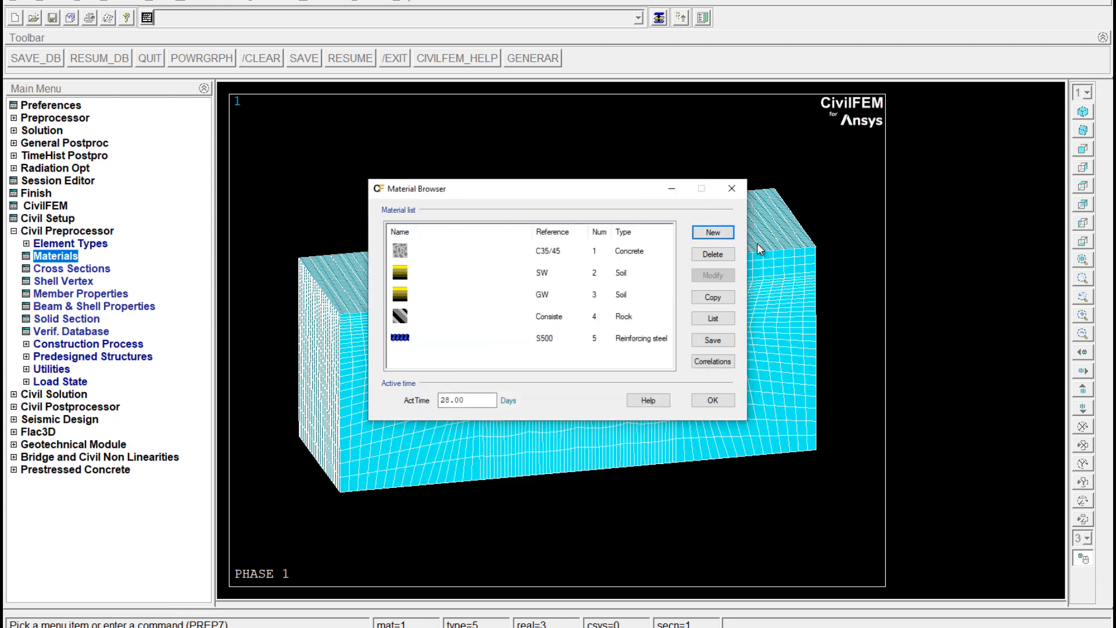
click(732, 188)
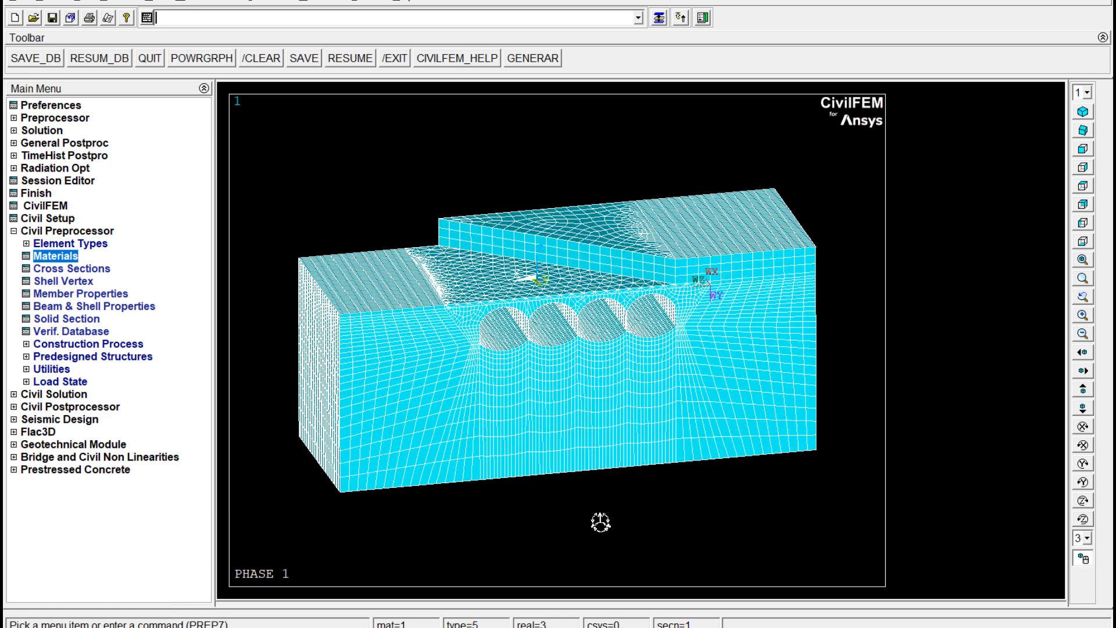
- Copy the SET,1 block through its PLNSOL line from the /POST1 section of tunel_M111.mac and return to the Ansys tunnel model
key(alt+Tab)
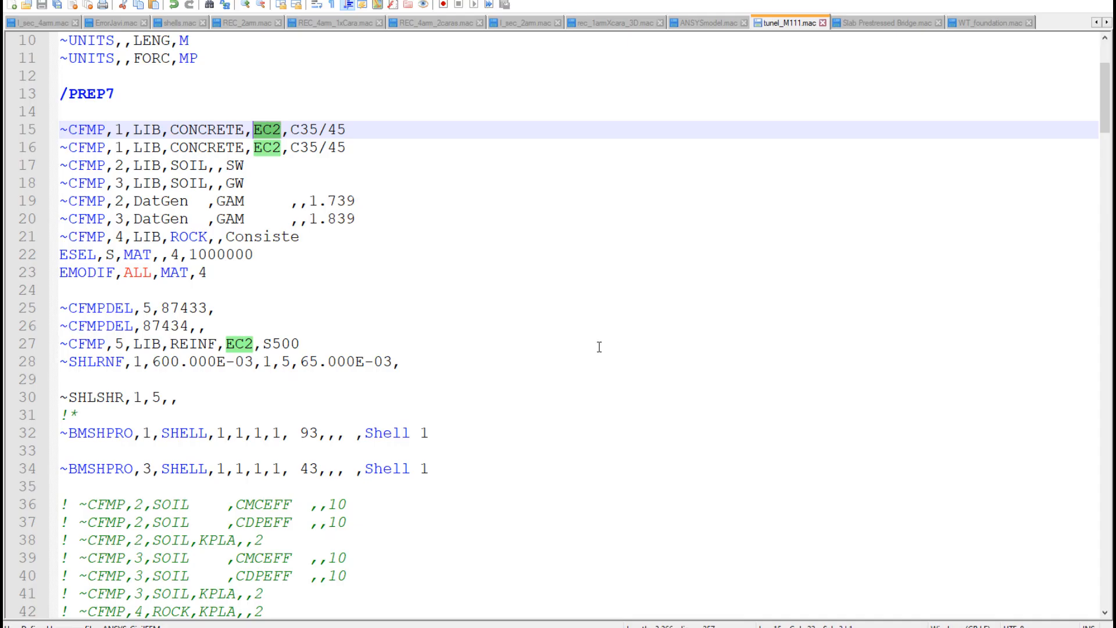
scroll(355, 515, down, 20)
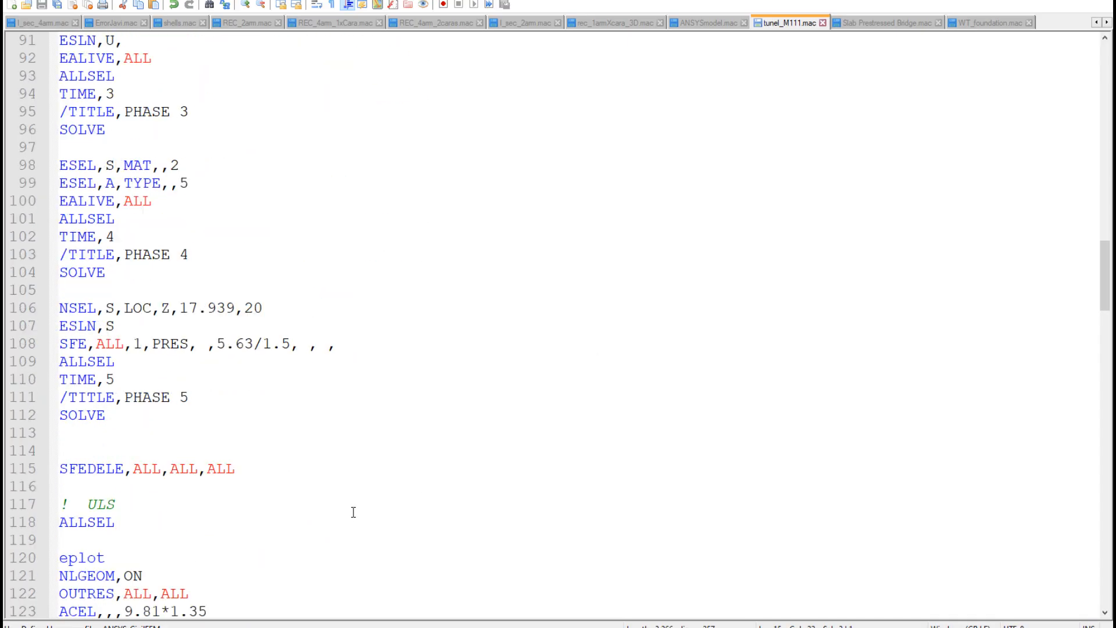
scroll(353, 512, down, 15)
scroll(351, 510, up, 3)
scroll(351, 510, down, 5)
drag(70, 189, 499, 282)
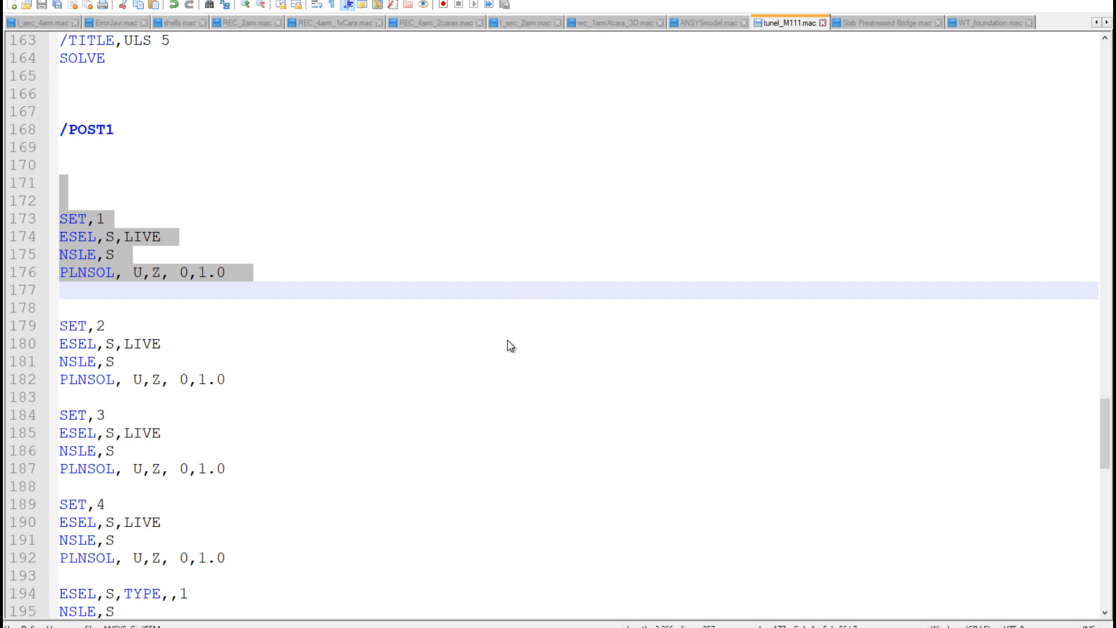
mouse_move(506, 627)
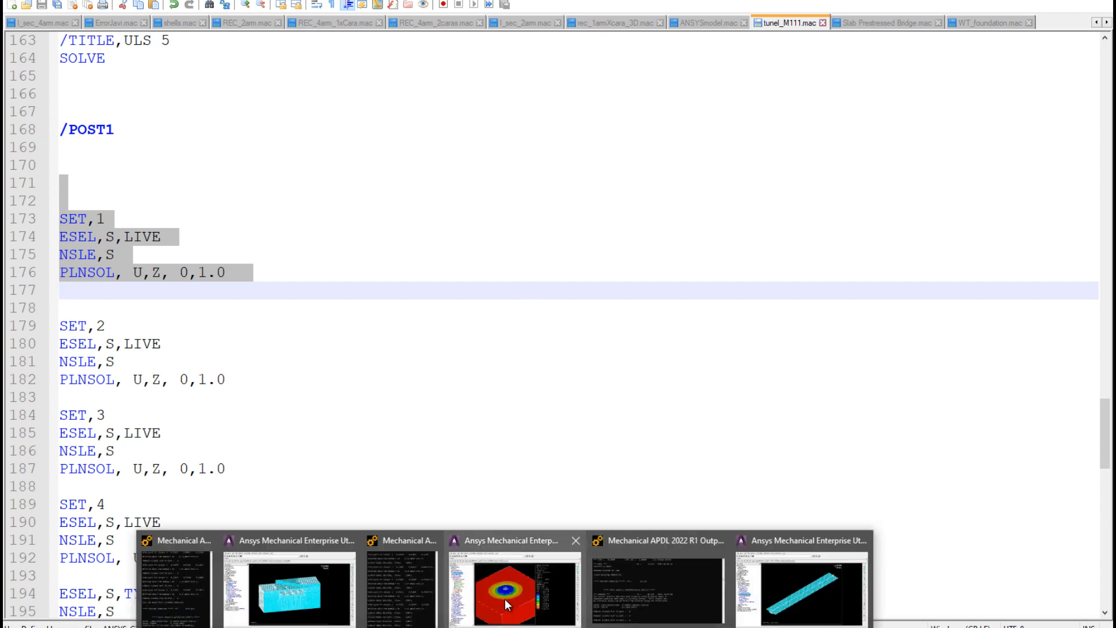
click(317, 607)
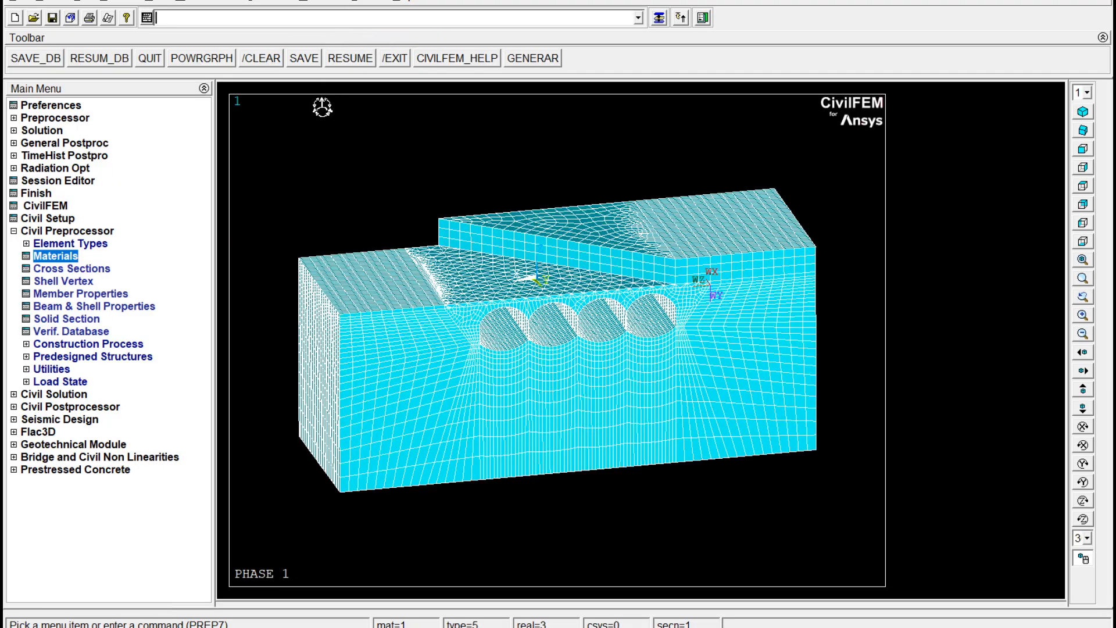
- Try to run the copied SET,1, ESEL,S,LIVE, NSLE,S and PLNSOL,U,Z,0,1.0 commands while still in the preprocessor
text(SET,1ESEL,S,LIVE NSLE,S PLNSOL, U,Z, 0,1.0)
key(Return)
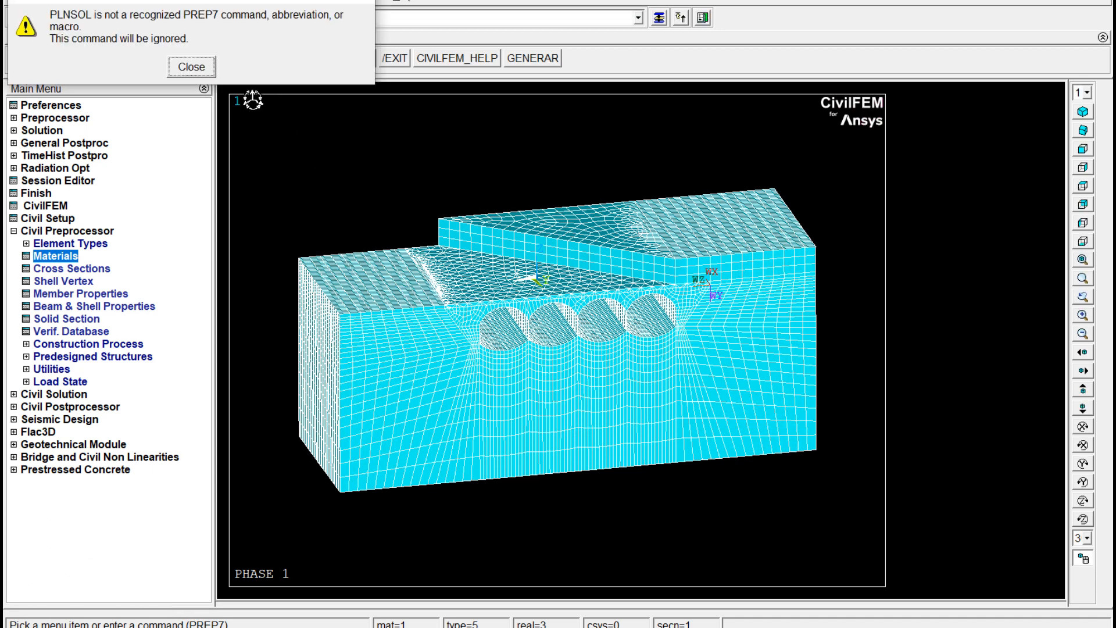
click(194, 69)
- Enter the Civil Postprocessor and plot the vertical displacement of the live elements for load step 1 with PLNSOL,U,Z,0,1.0
click(22, 407)
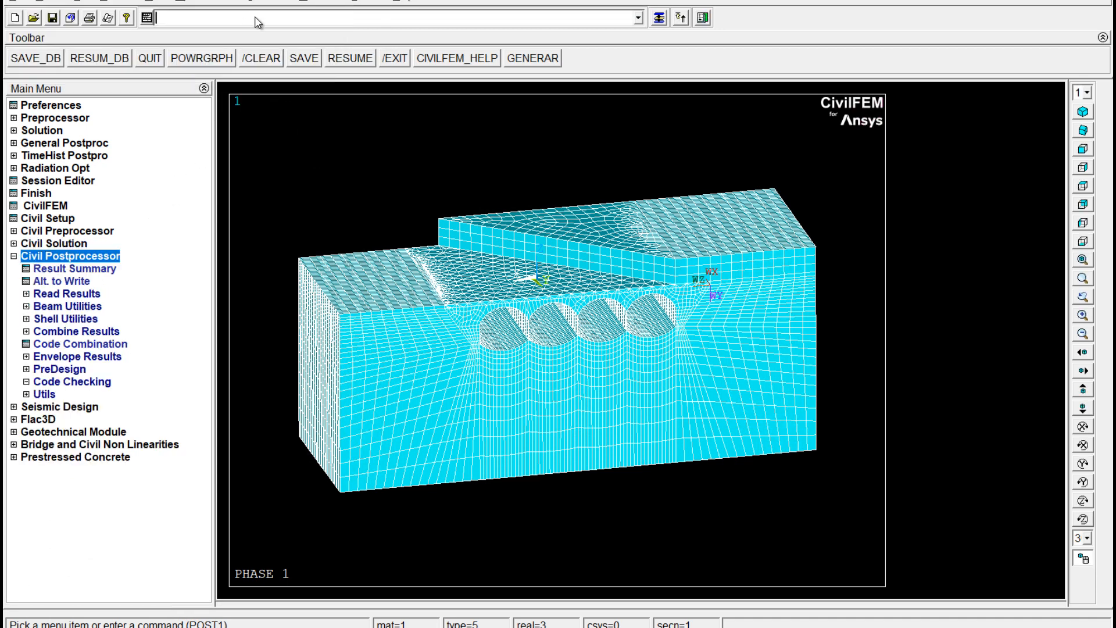
text(SET,1$ESEL,S,LIVE$NSLE,S$PLNSOL,U,Z,0,1.0)
key(Return)
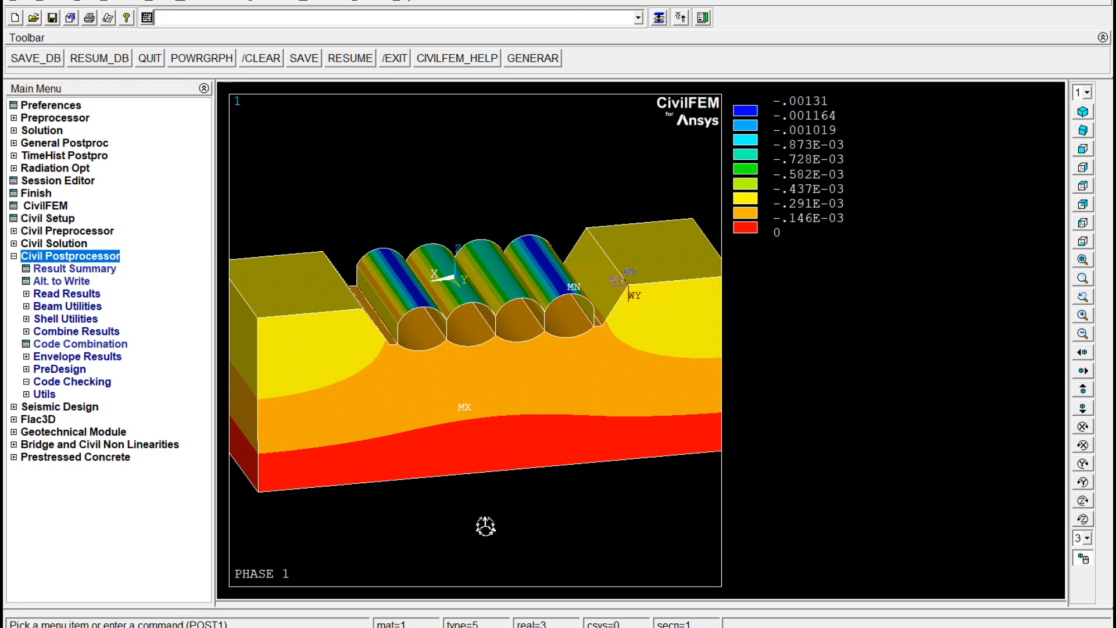
- Copy the SET,2 block from the script and run it in Ansys to plot the live elements' Z displacement for load step 2
click(428, 627)
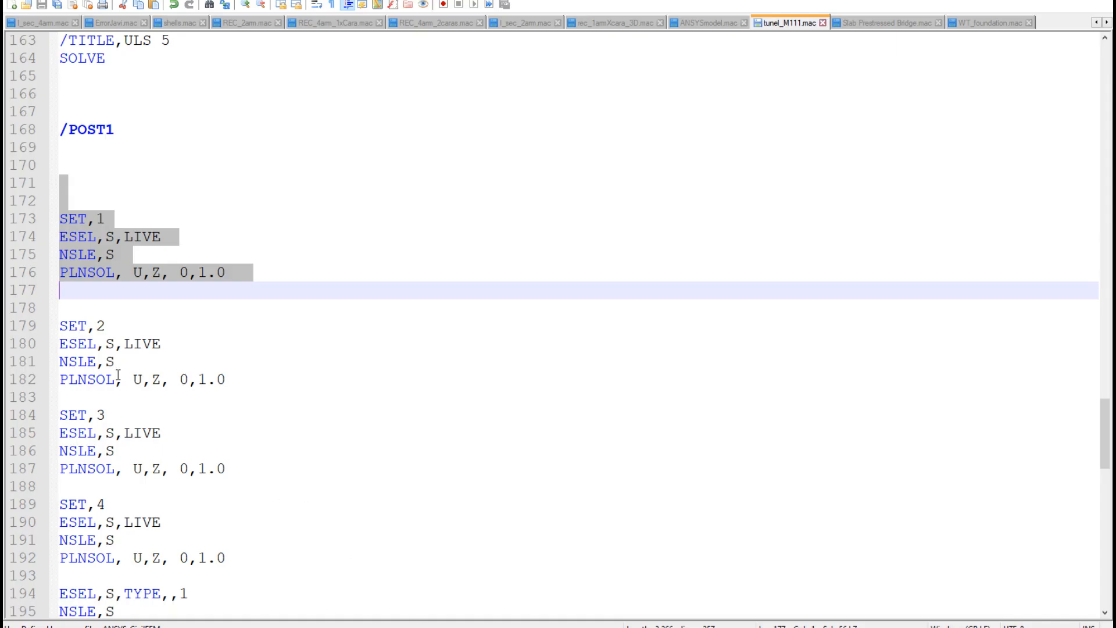
drag(62, 308, 270, 381)
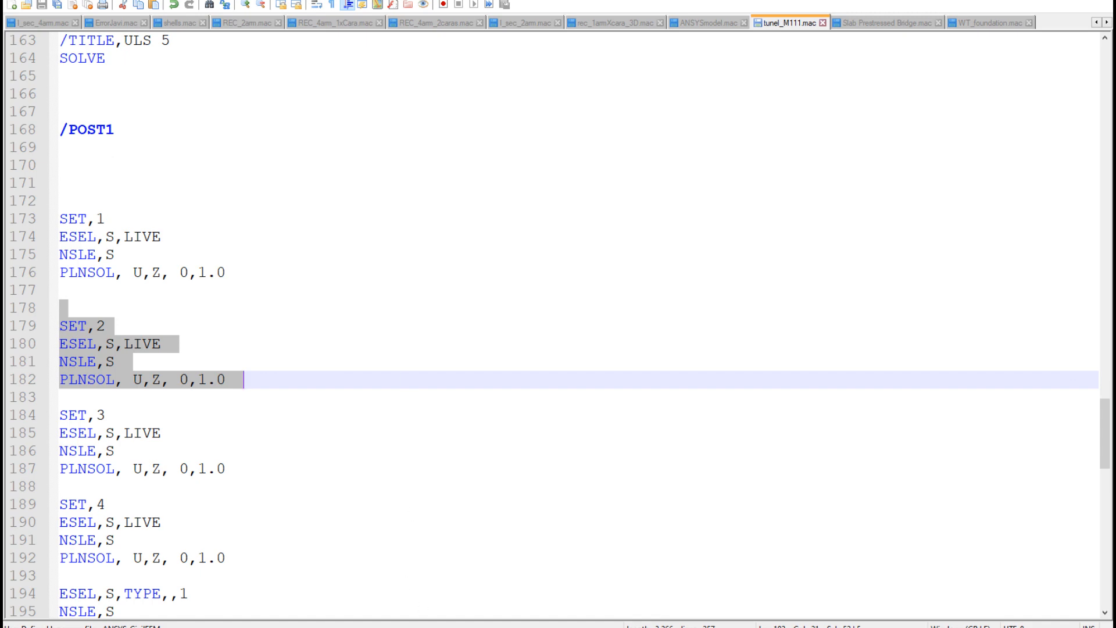
click(313, 616)
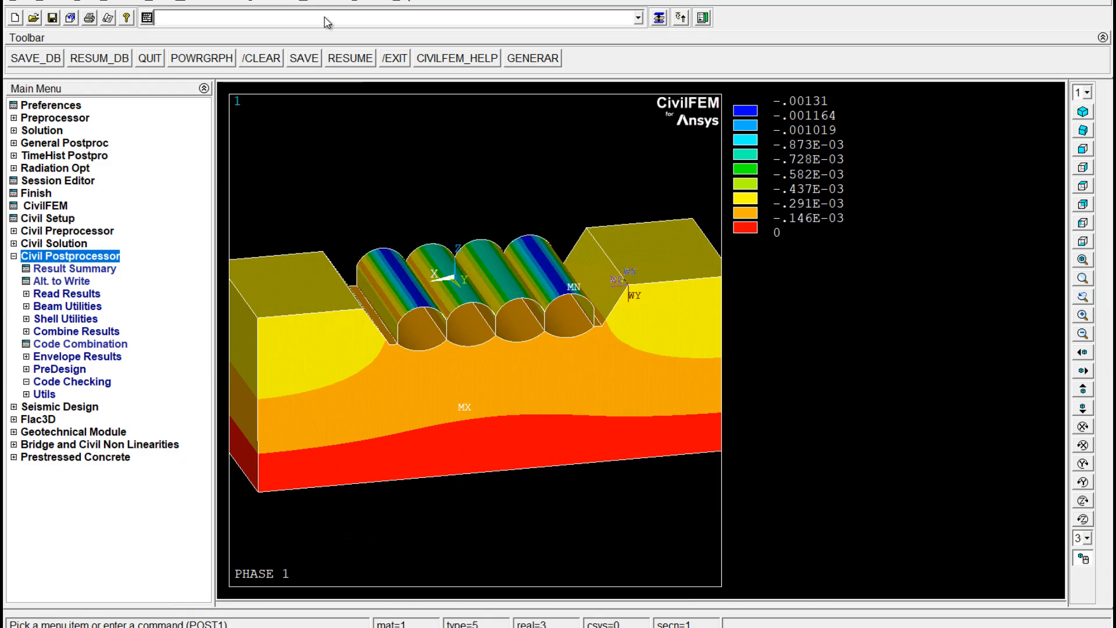
text(SET,2 ESEL,S,LIVE NSLE,S PLNSOL,U,Z,0,1.0)
key(Return)
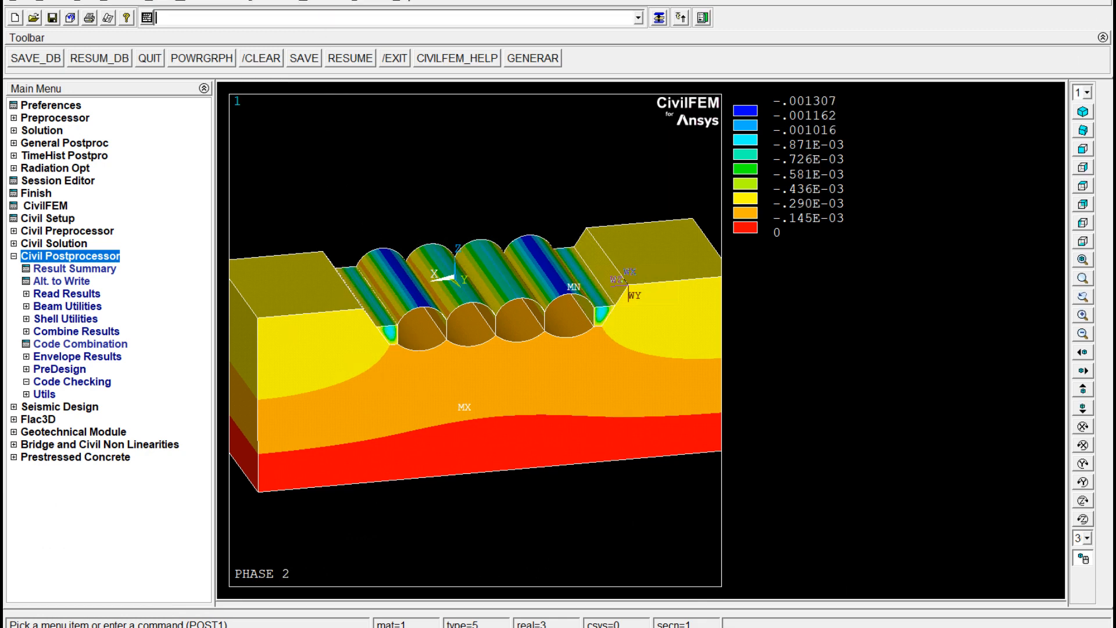
- Copy the SET,3 block from the script and run it in Ansys to plot the live elements' Z displacement for load step 3
click(347, 626)
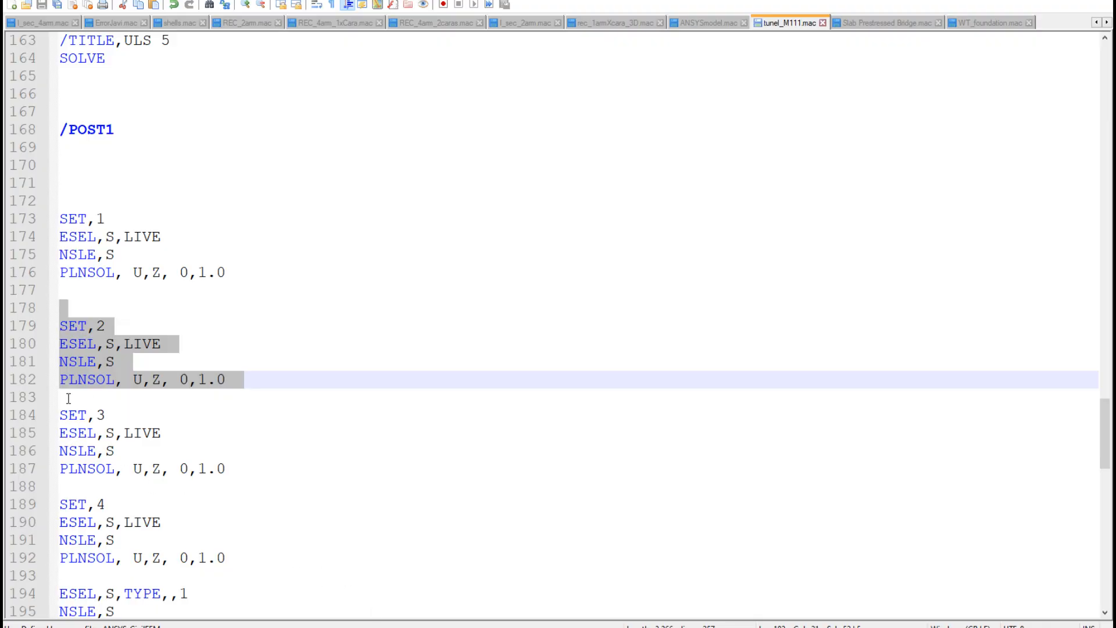
drag(69, 398, 244, 468)
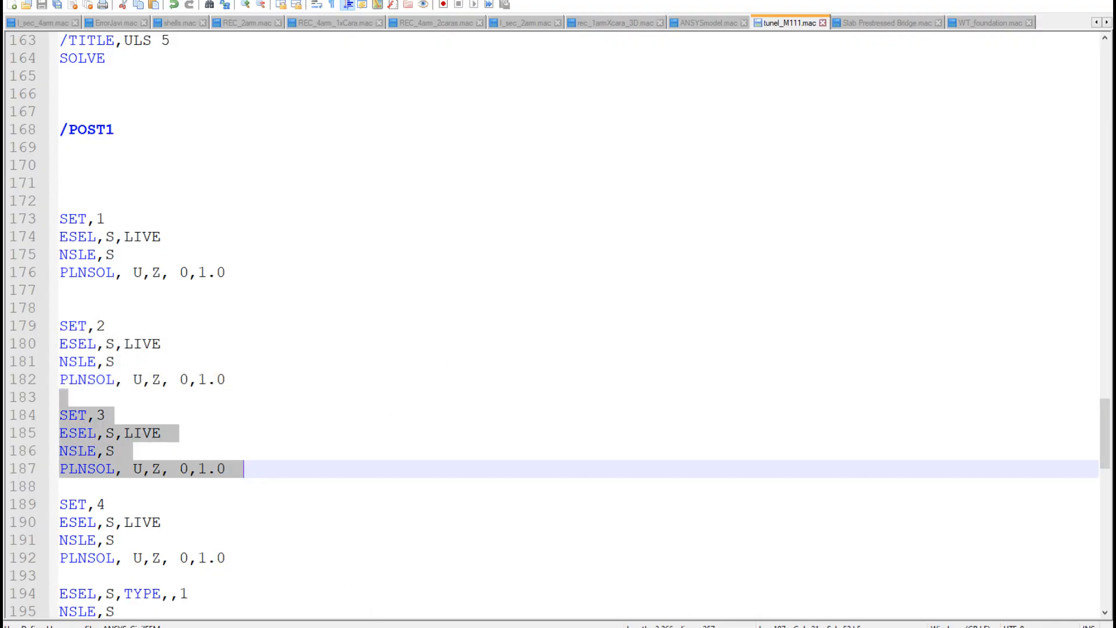
mouse_move(558, 625)
click(293, 619)
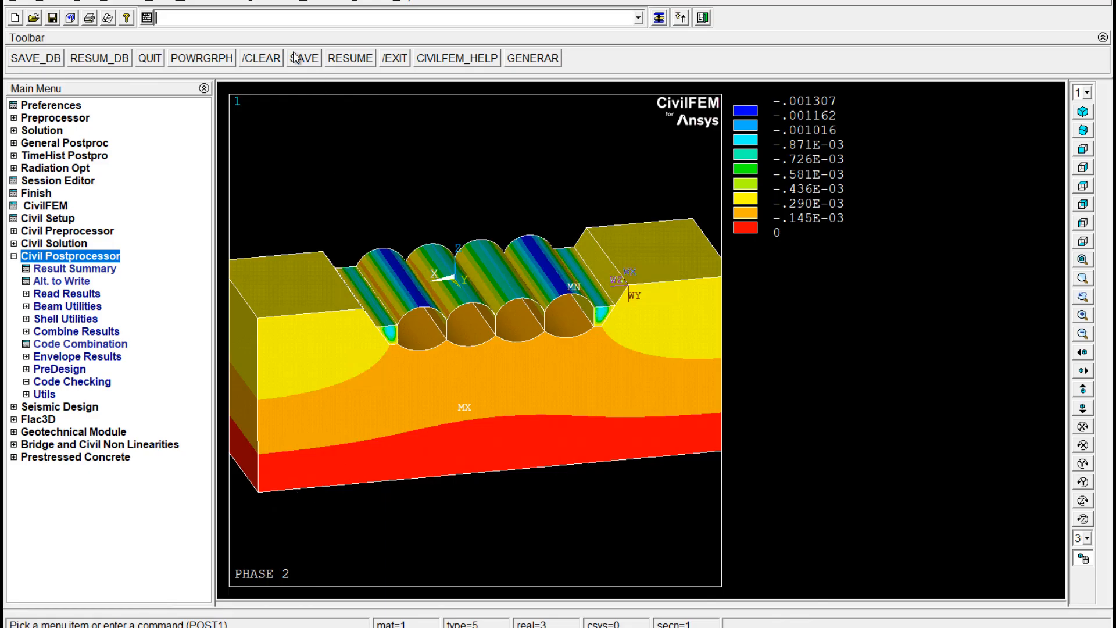
text(SET,3;ESEL,S,LIVE;NSLE,S;PLNSOL,U,Z,0,1,0)
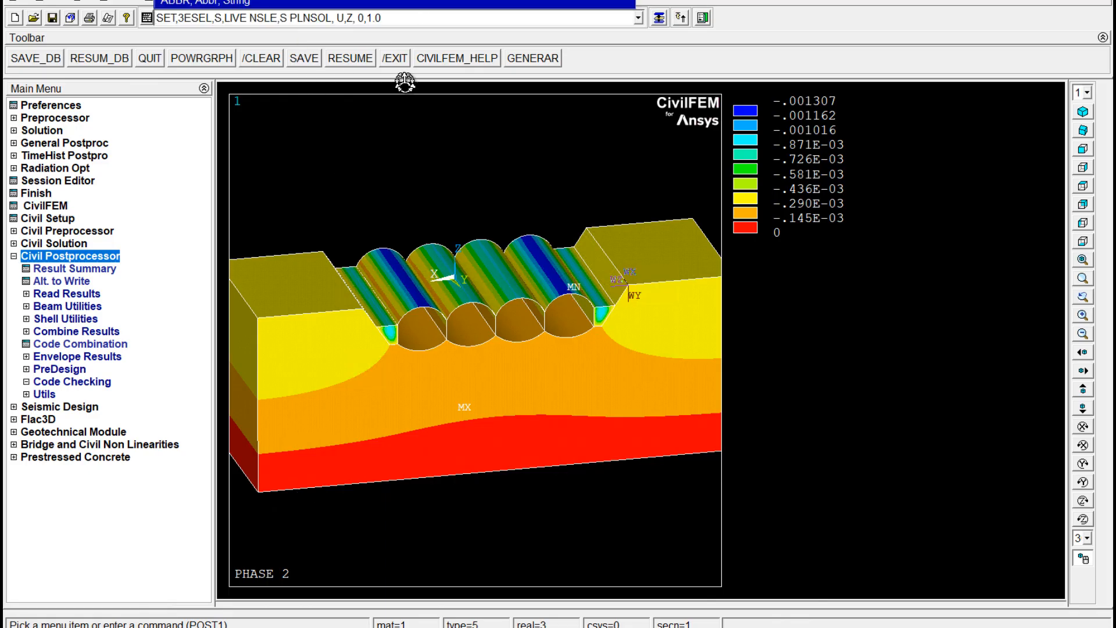
key(Return)
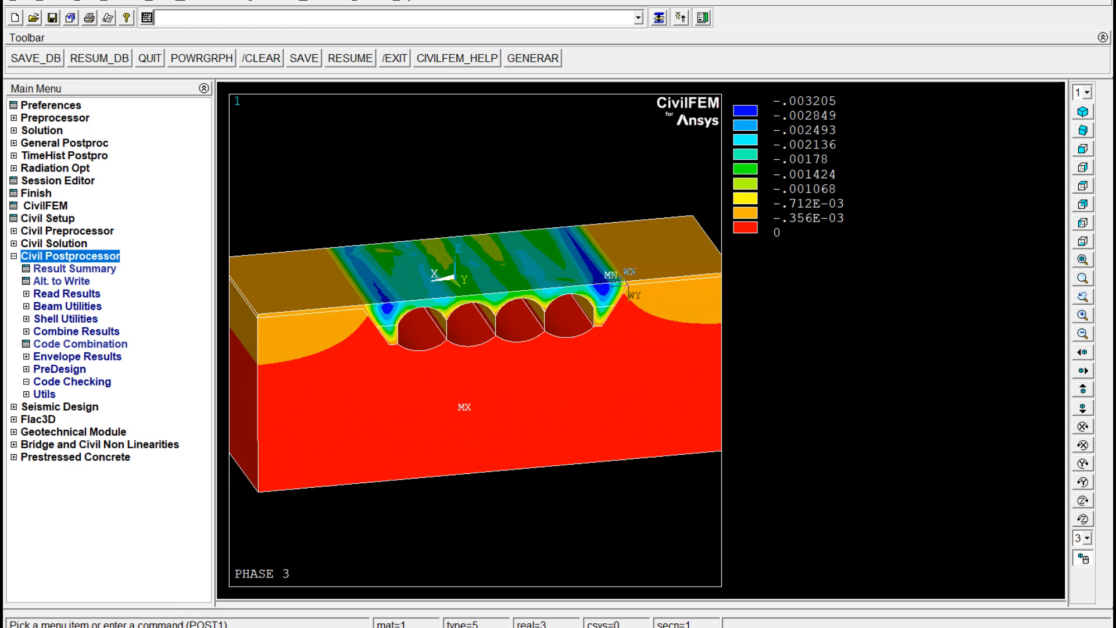
- Copy the SET,4 block from the script and run it in Ansys to plot the live elements' Z displacement for load step 4
key(alt+Tab)
drag(62, 488, 254, 558)
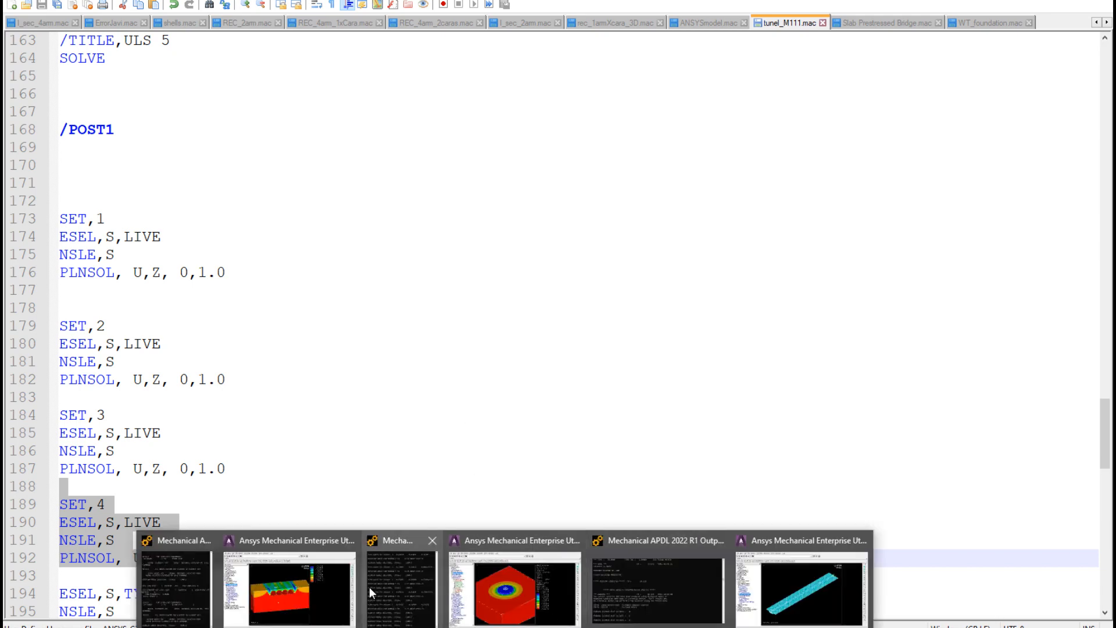
click(296, 570)
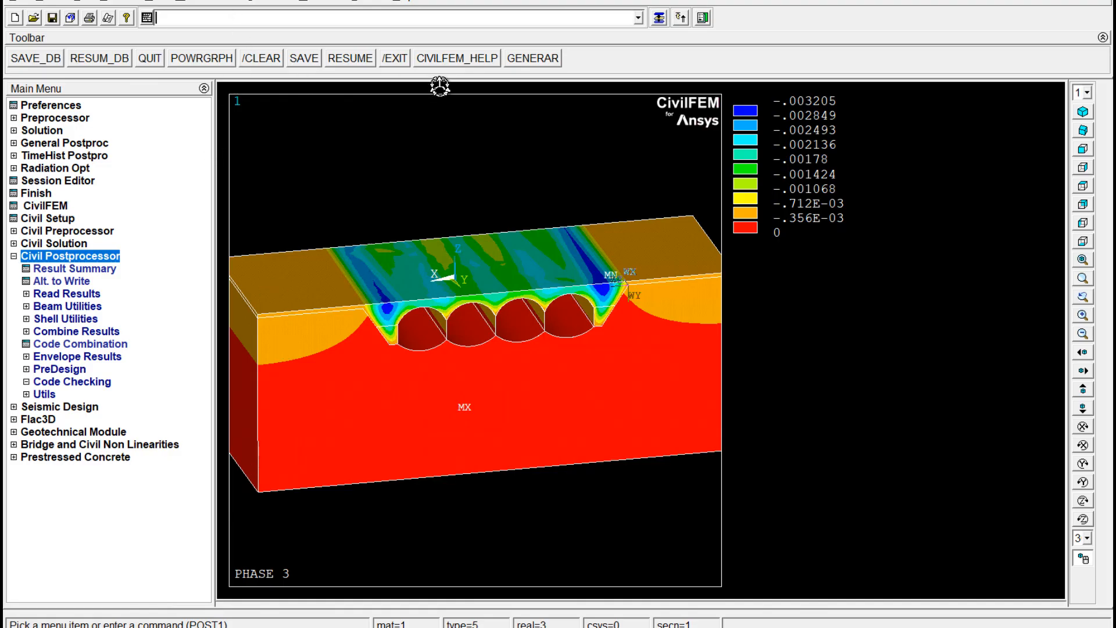
text(SET,4$ESEL,S,LIVE $NSLE,S $PLNSOL,U,Z,0,1.0)
key(Return)
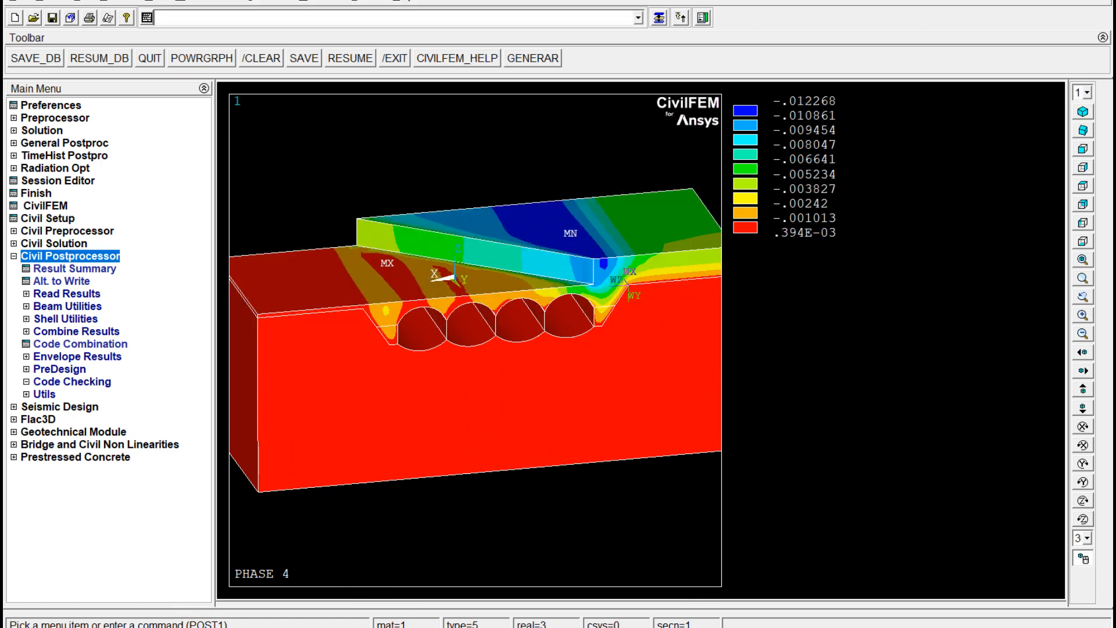
- Look over the script's shell design loop below the SET,4 block and return to the Phase 4 plot in Ansys
mouse_move(472, 627)
click(472, 581)
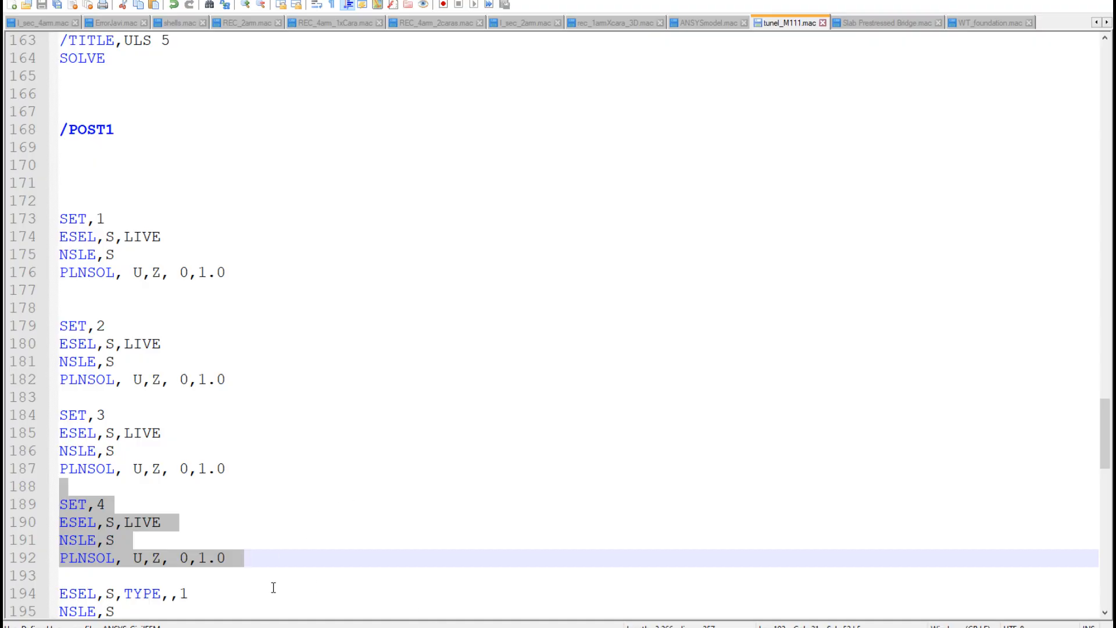
scroll(274, 581, down, 2)
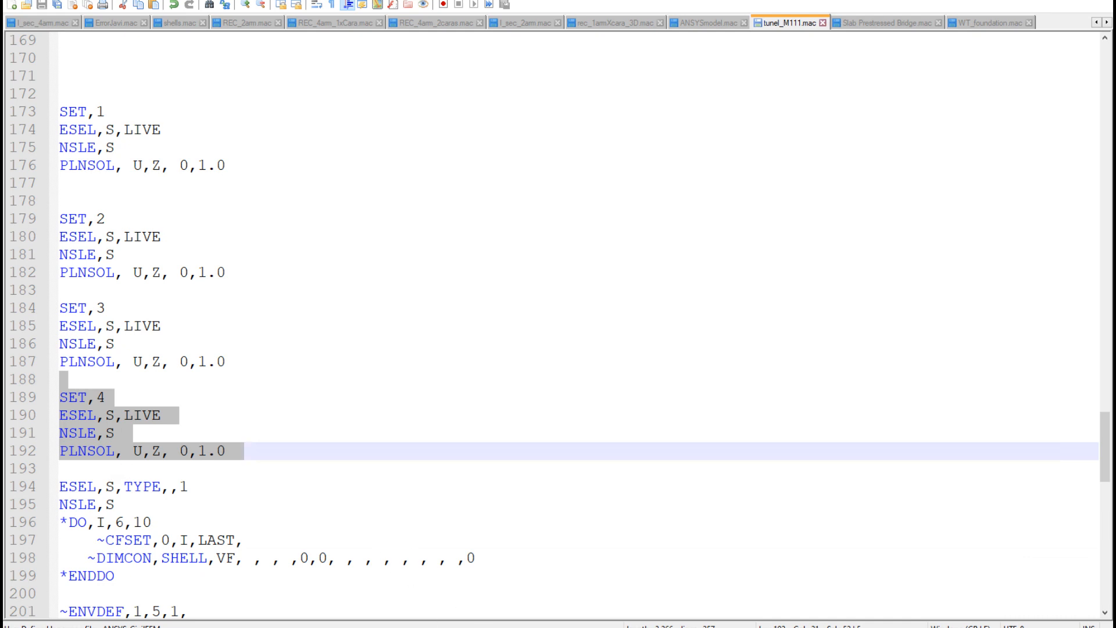
mouse_move(505, 627)
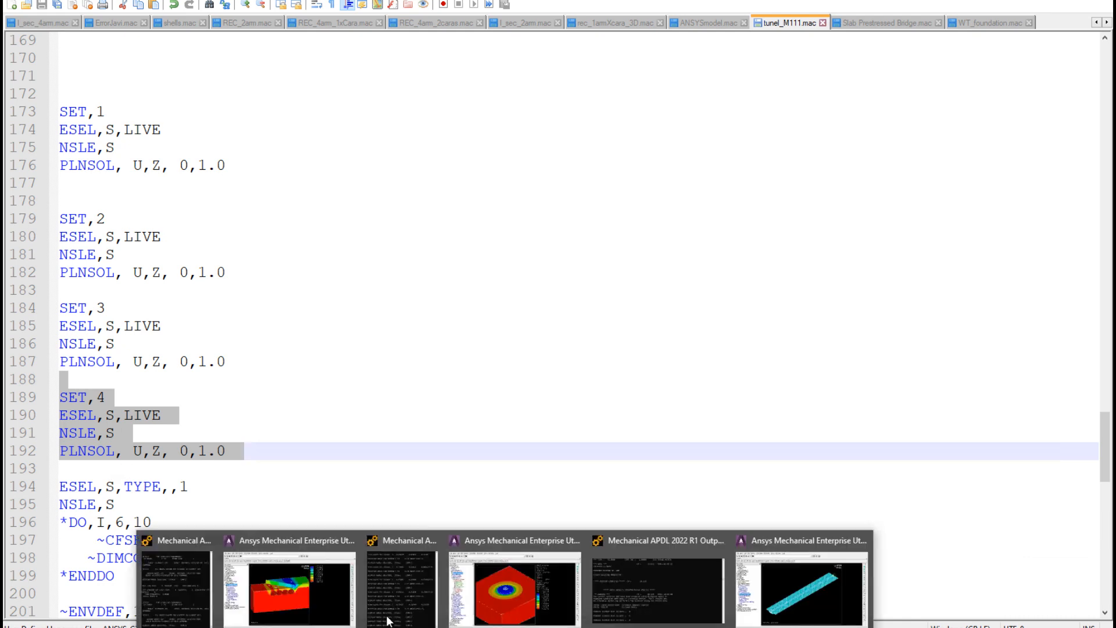
click(301, 599)
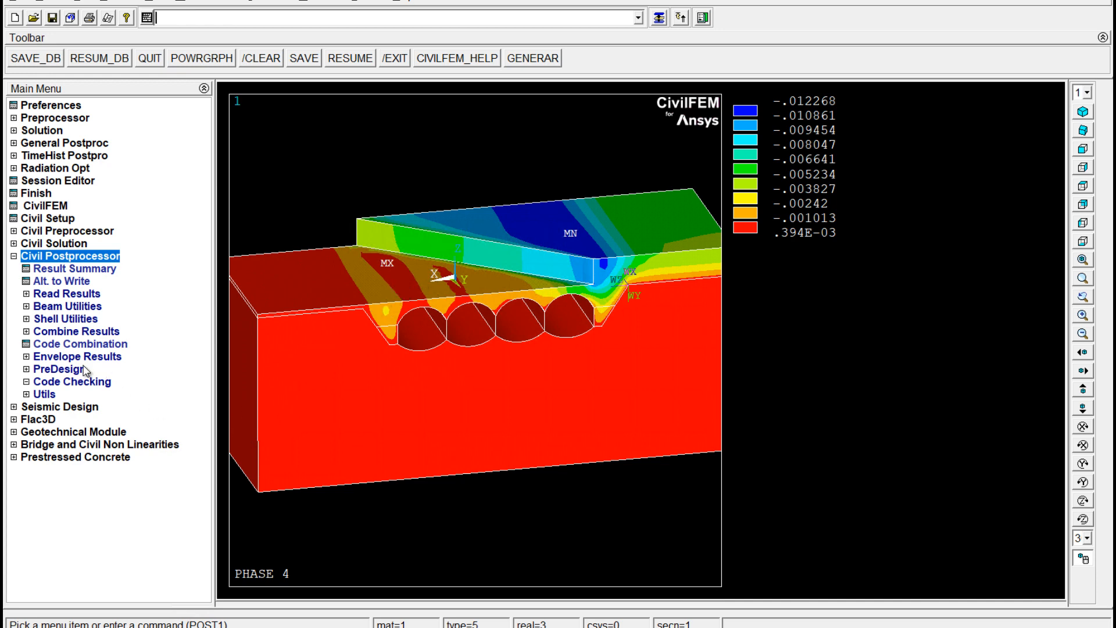
- Browse the Civil Postprocessor's Read Results options and its Eurocode 2 code checking options
click(34, 294)
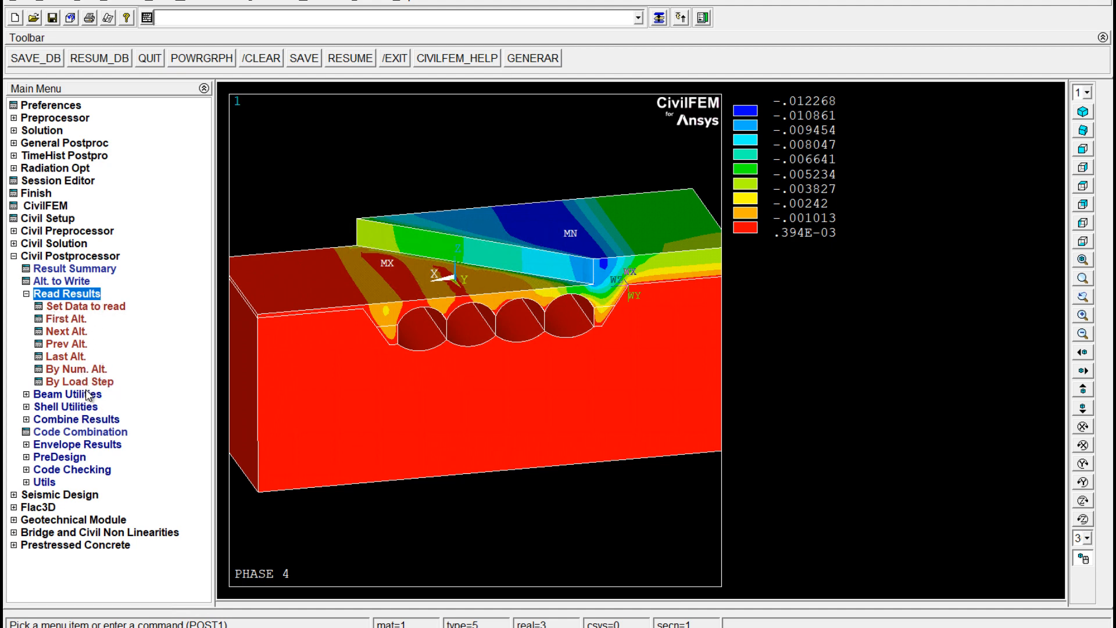
click(35, 469)
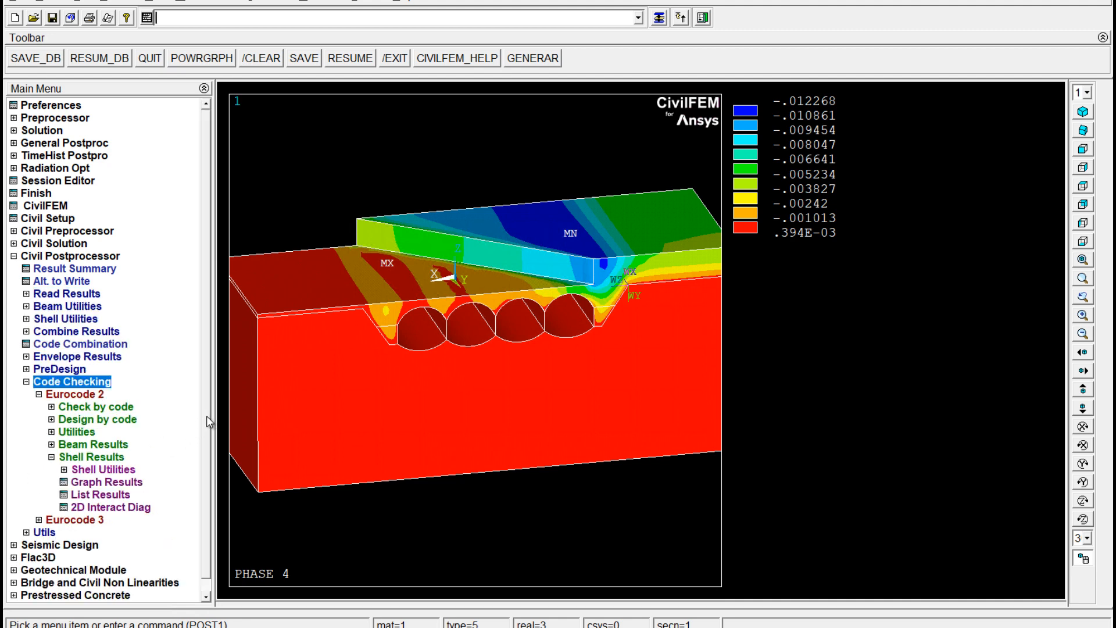
click(51, 457)
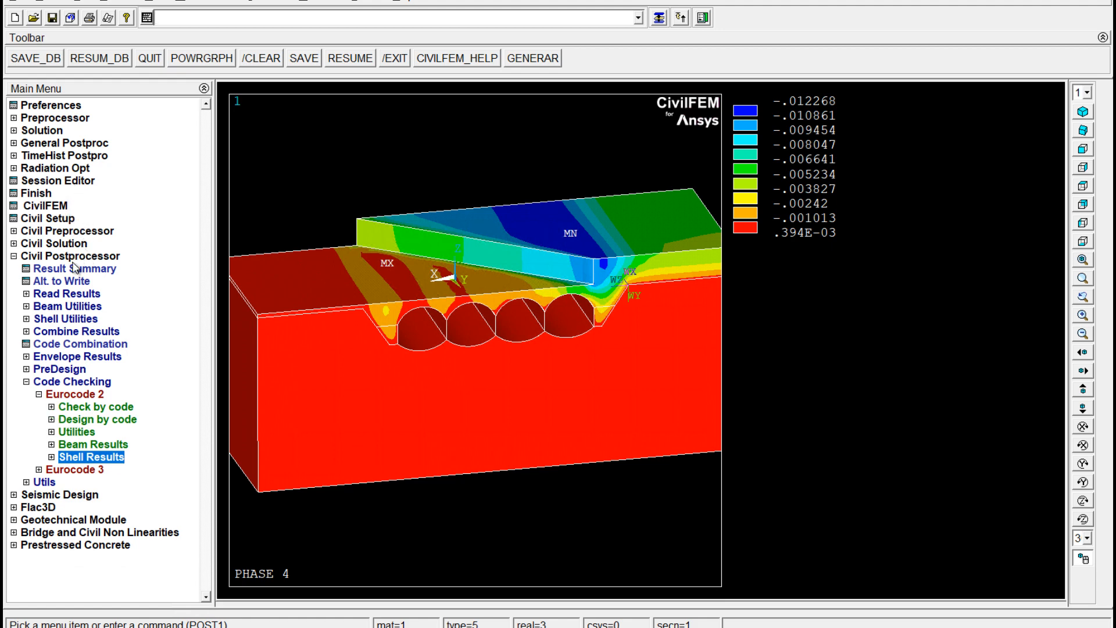
- Review the available reinforced concrete codes in the Civil Setup options and leave without changing anything
click(59, 219)
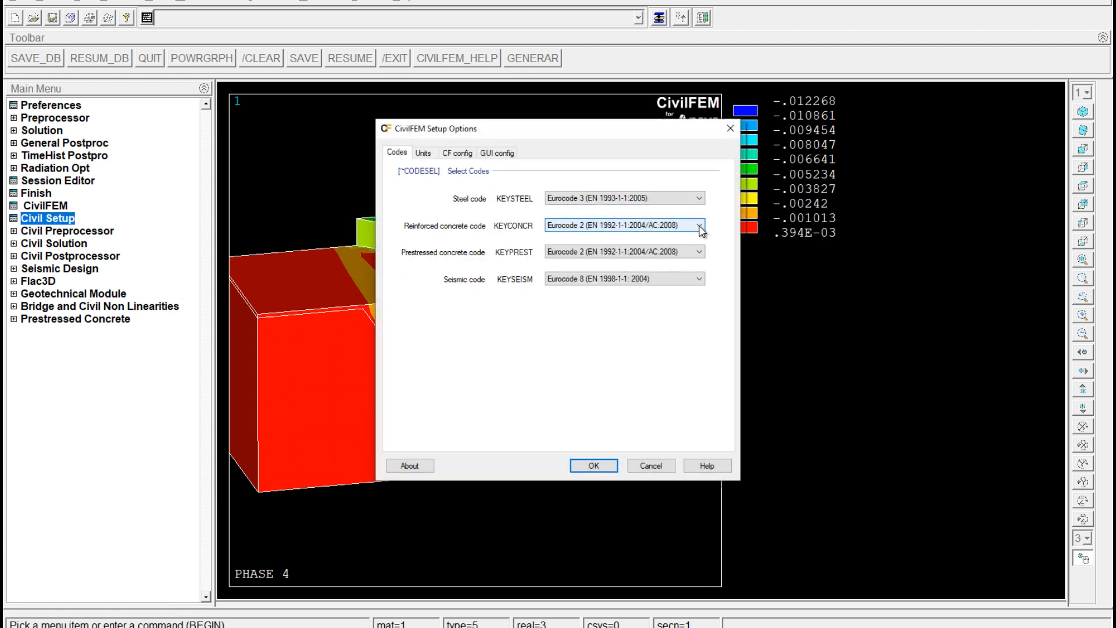
click(699, 225)
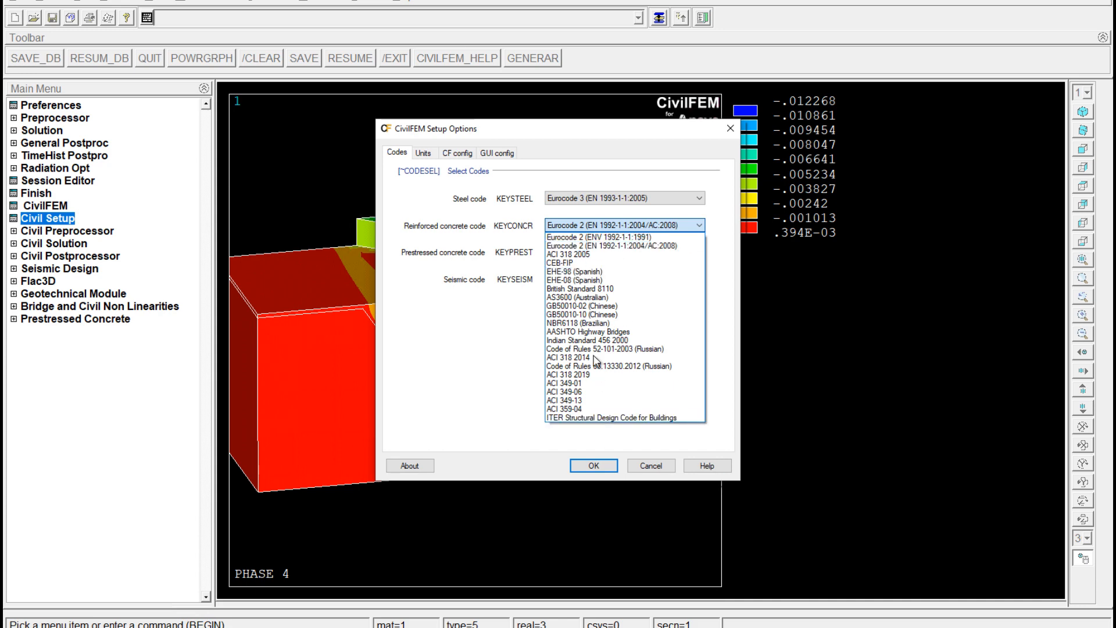
click(538, 441)
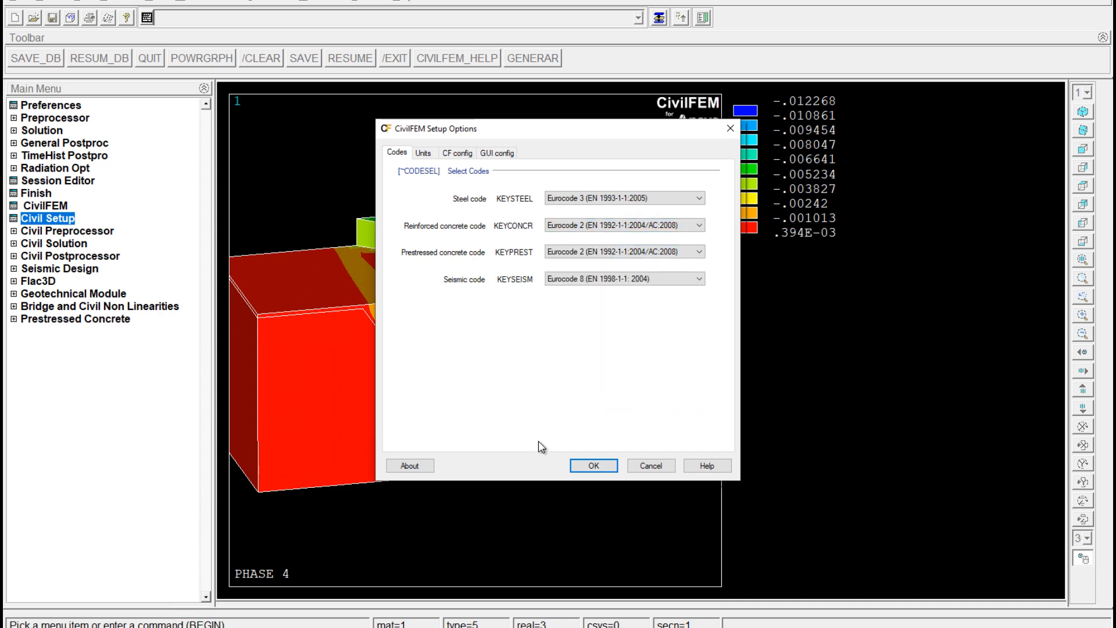
click(652, 466)
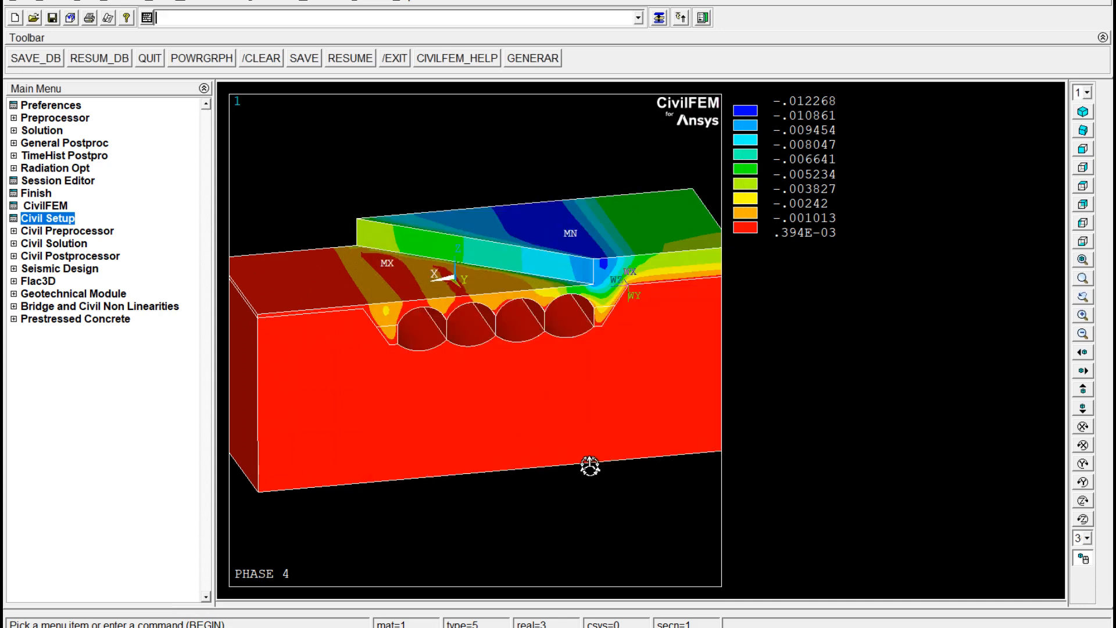
- Show the Civil Postprocessor's Eurocode 2 Design by code options and its Envelope Results options
click(14, 256)
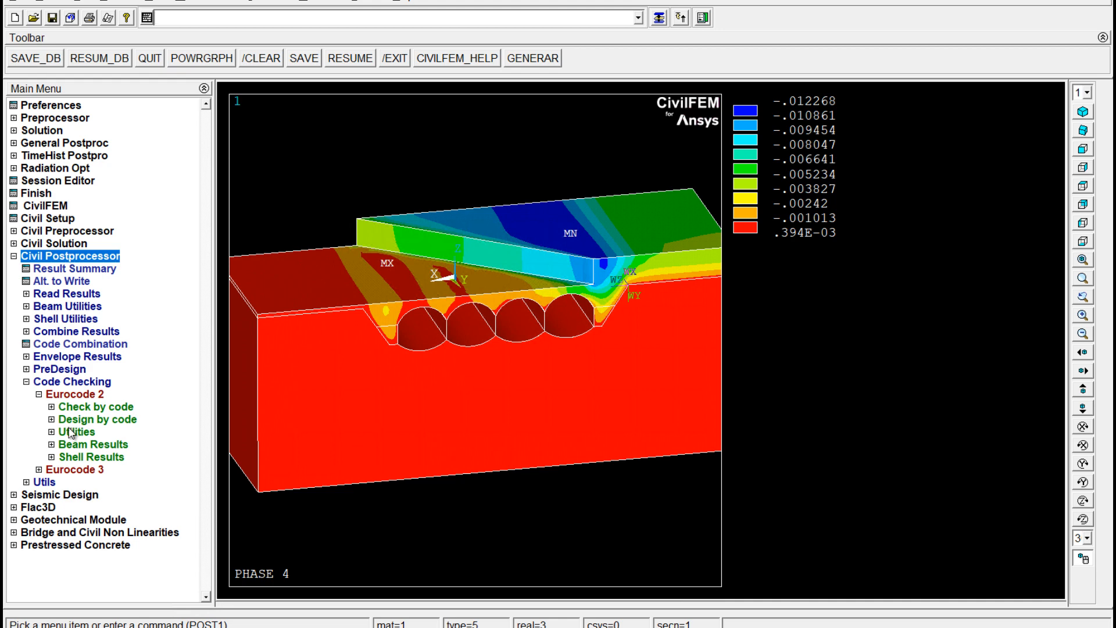
click(53, 419)
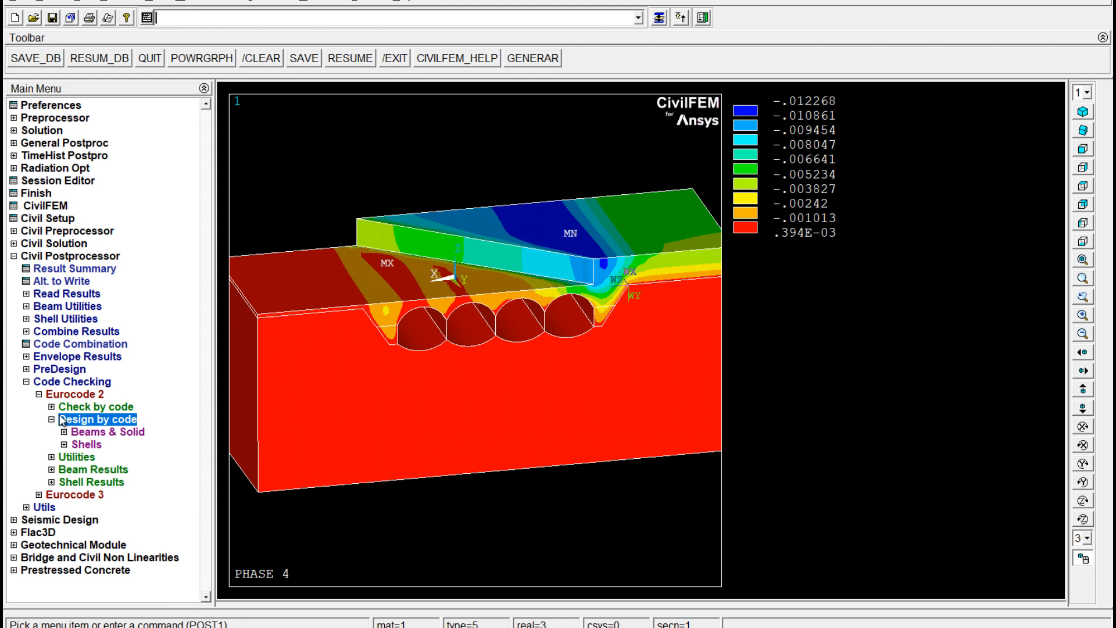
click(26, 357)
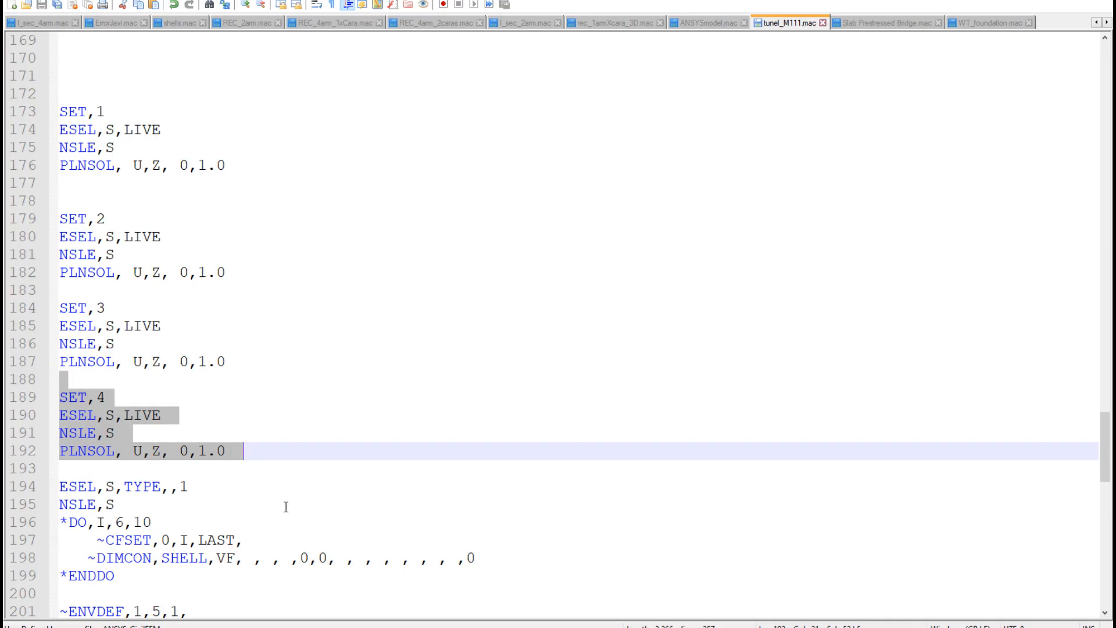
- Examine the script's loop from 6 to 10 with its ~CFSET and ~DIMCON,SHELL,VF commands
scroll(175, 428, down, 4)
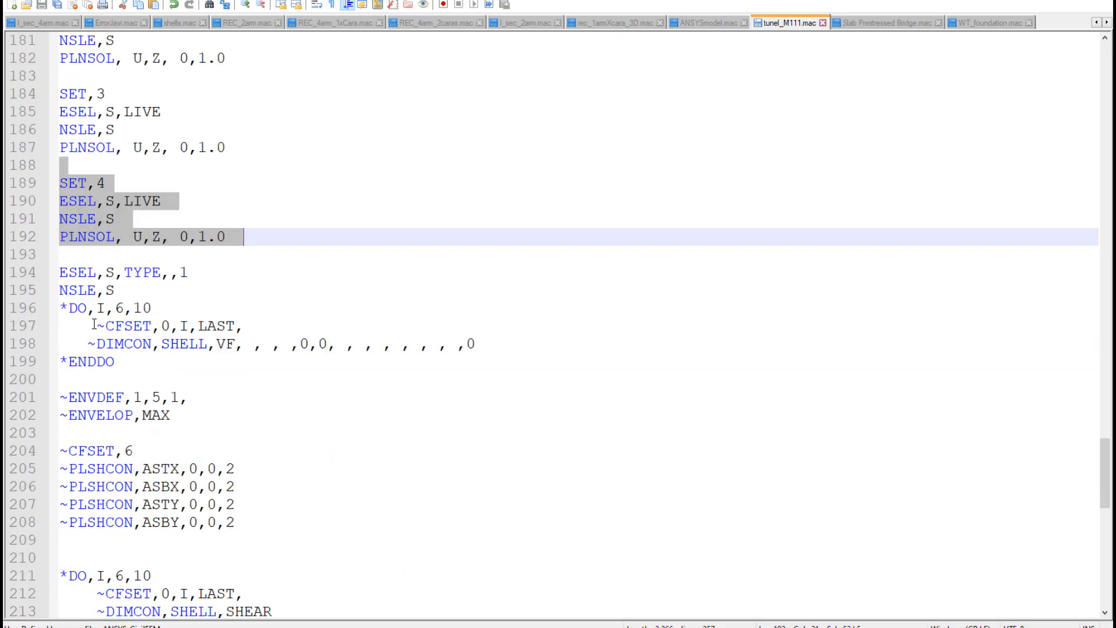
click(95, 325)
drag(60, 326, 235, 325)
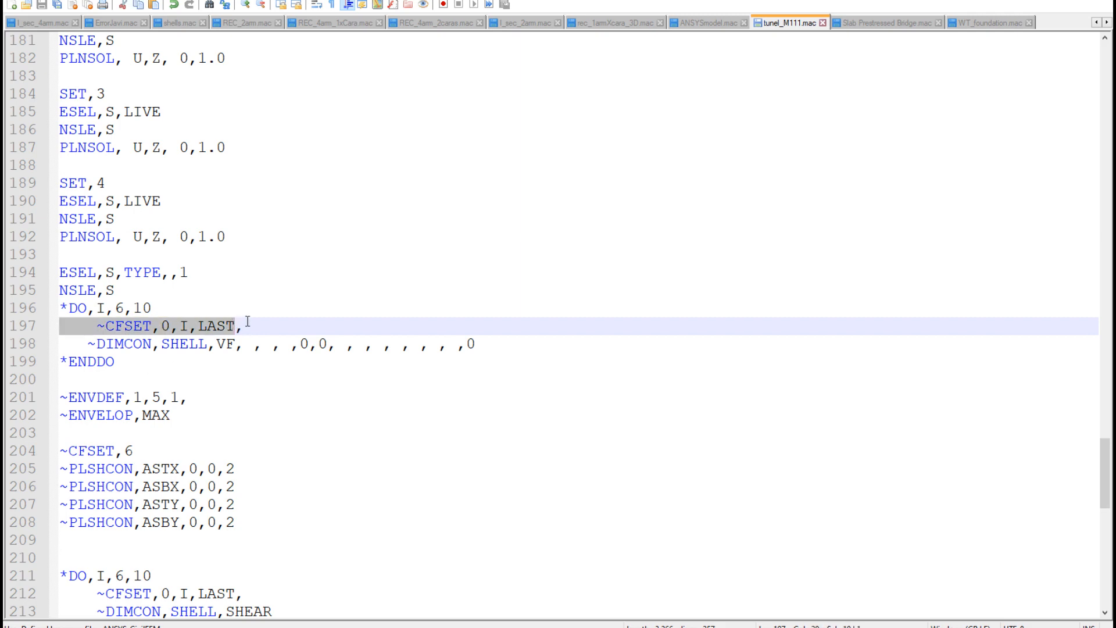
drag(95, 344, 162, 332)
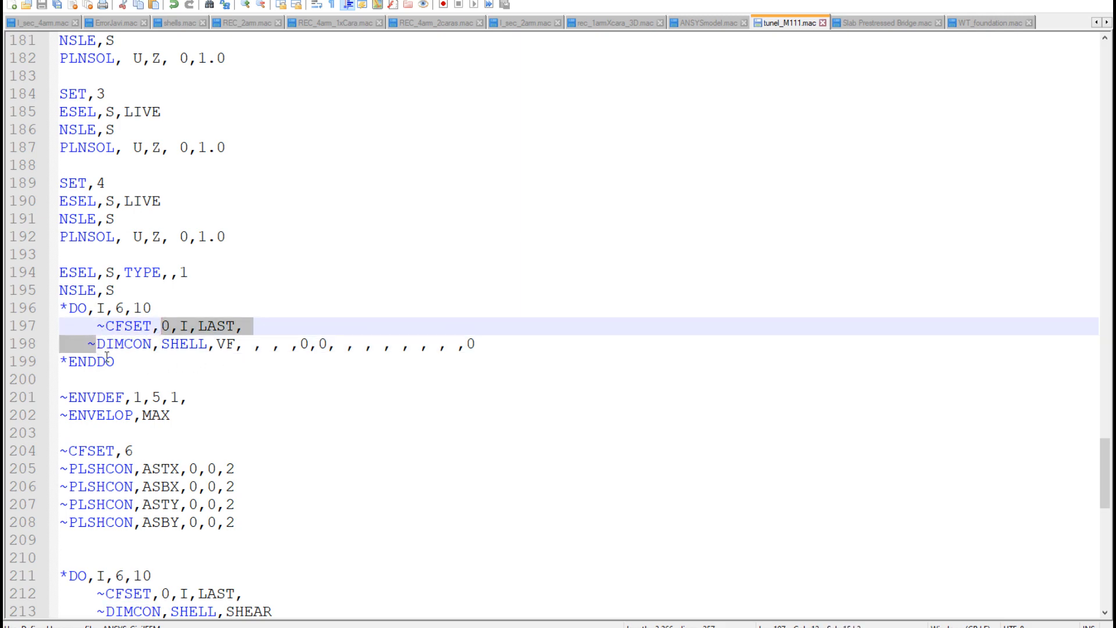
click(151, 345)
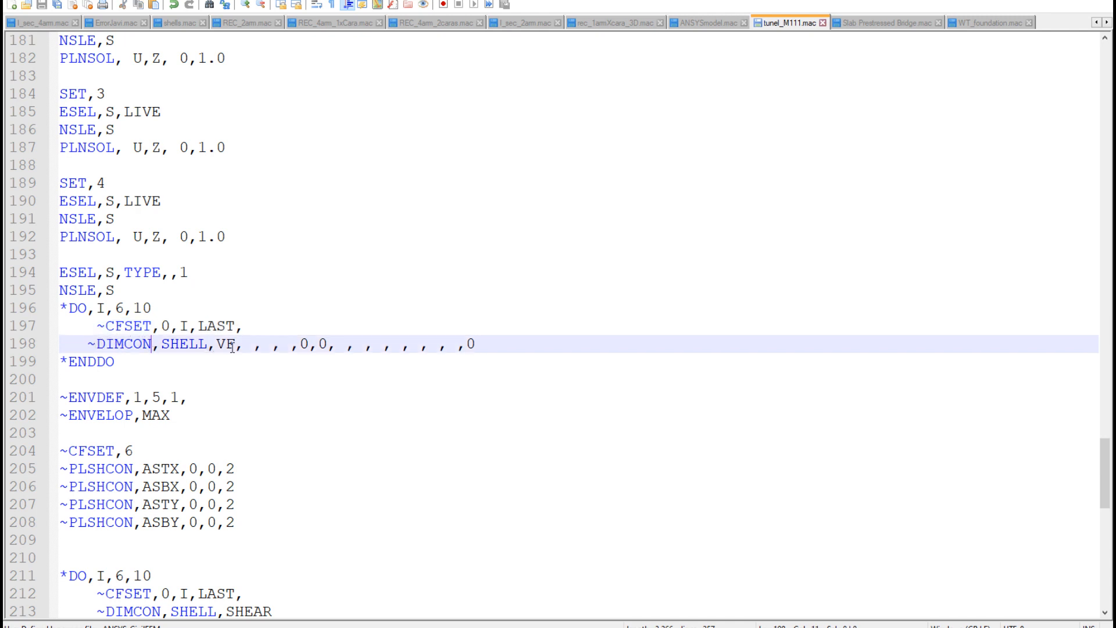
double_click(192, 345)
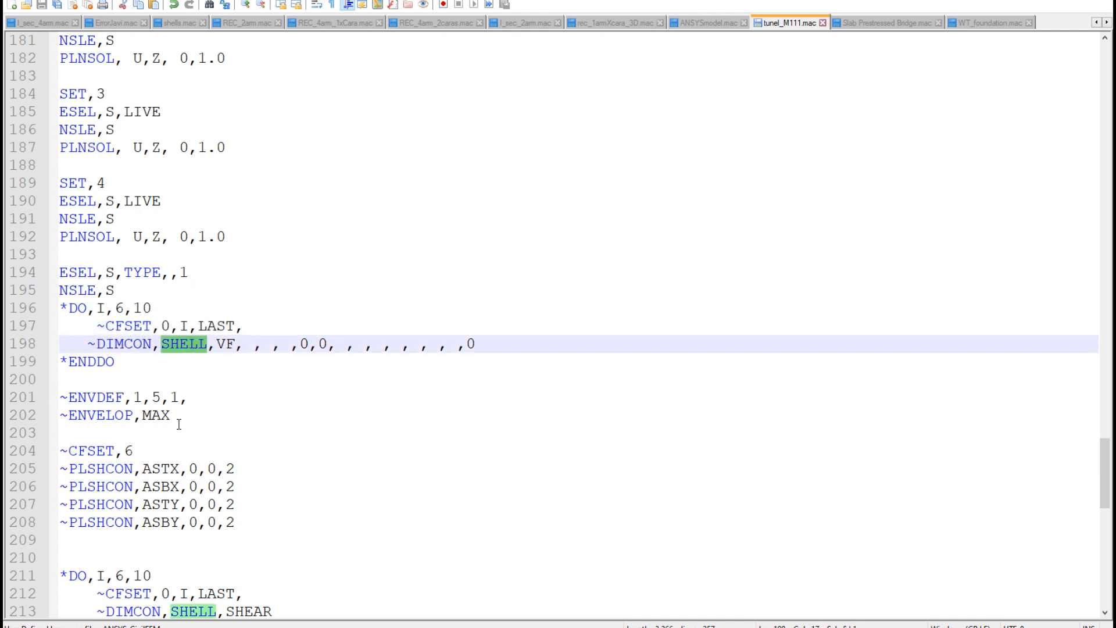
- Copy the ~CFSET,6 block with its ASTX, ASBX, ASTY and ASBY ~PLSHCON commands from the script and return to Ansys
drag(181, 414, 253, 528)
key(ctrl+c)
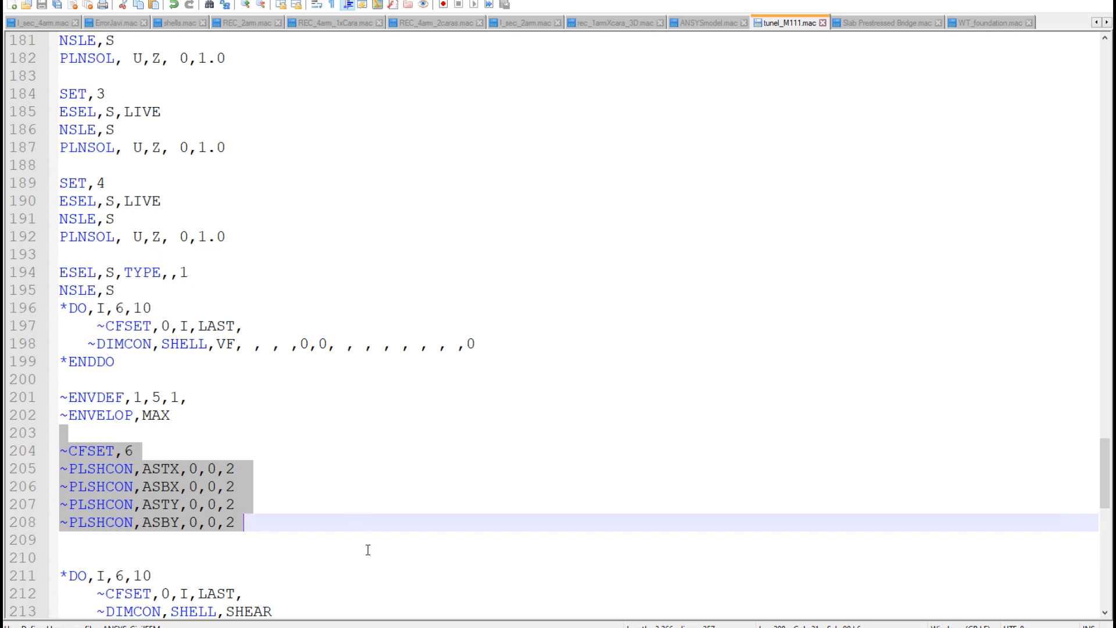
mouse_move(504, 627)
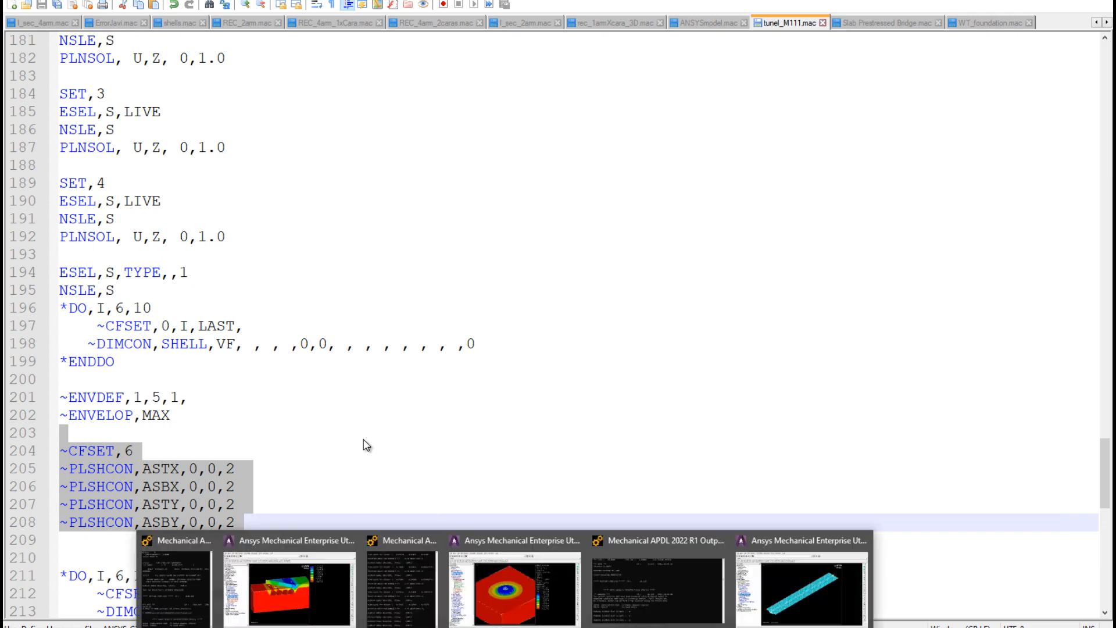
click(337, 443)
scroll(283, 417, up, 4)
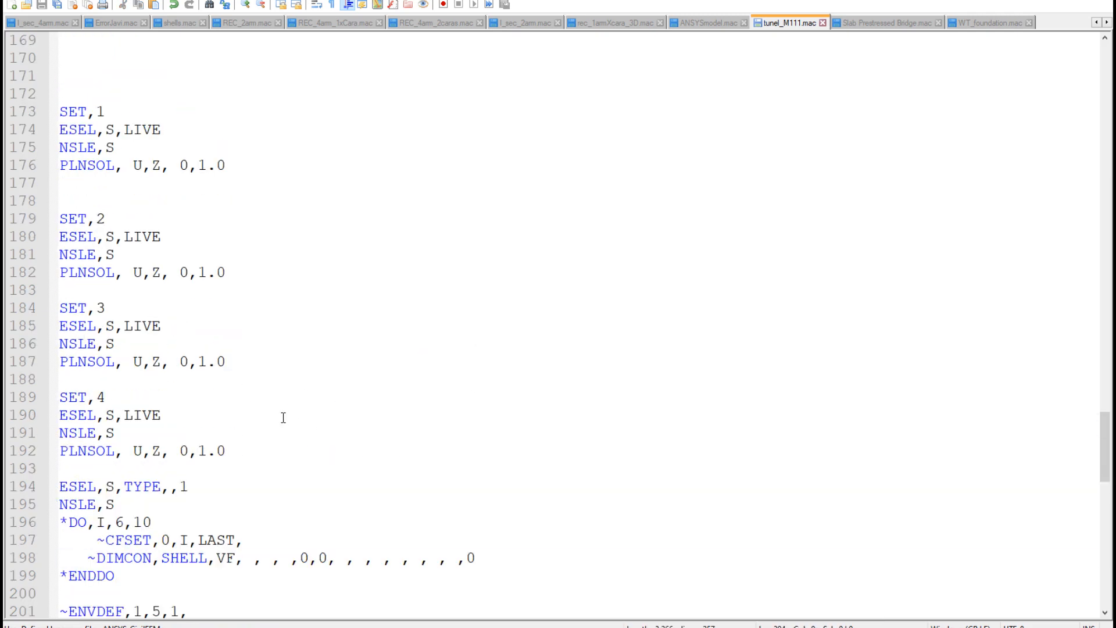
scroll(504, 516, down, 5)
click(284, 587)
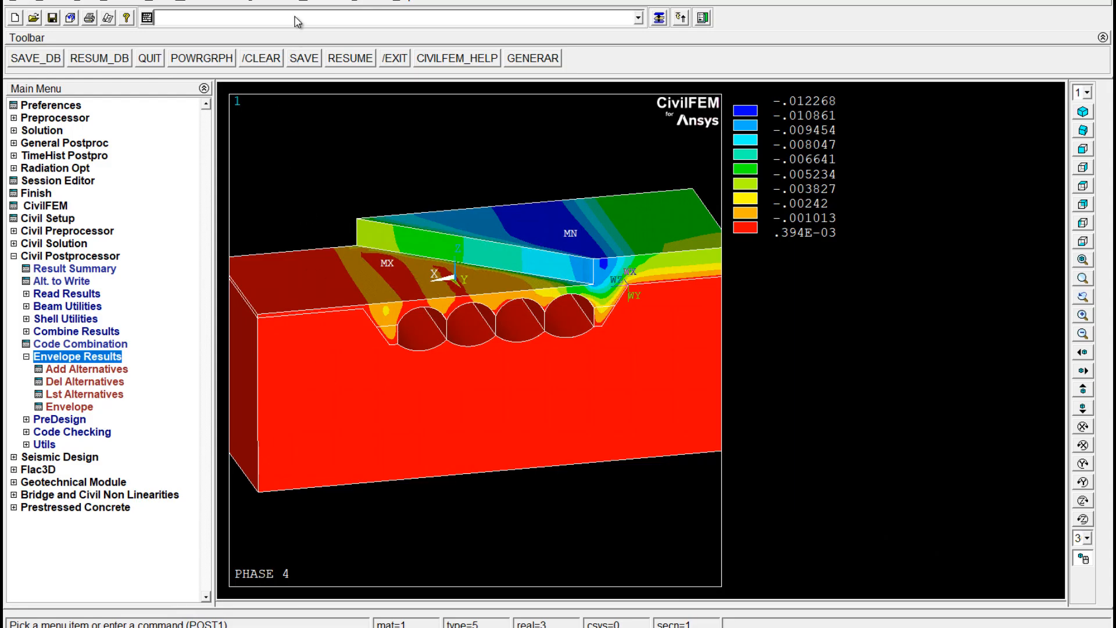
- Select the elements with real constant set 1 using ESEL,S,REAL,,1 and plot them
text(ese)
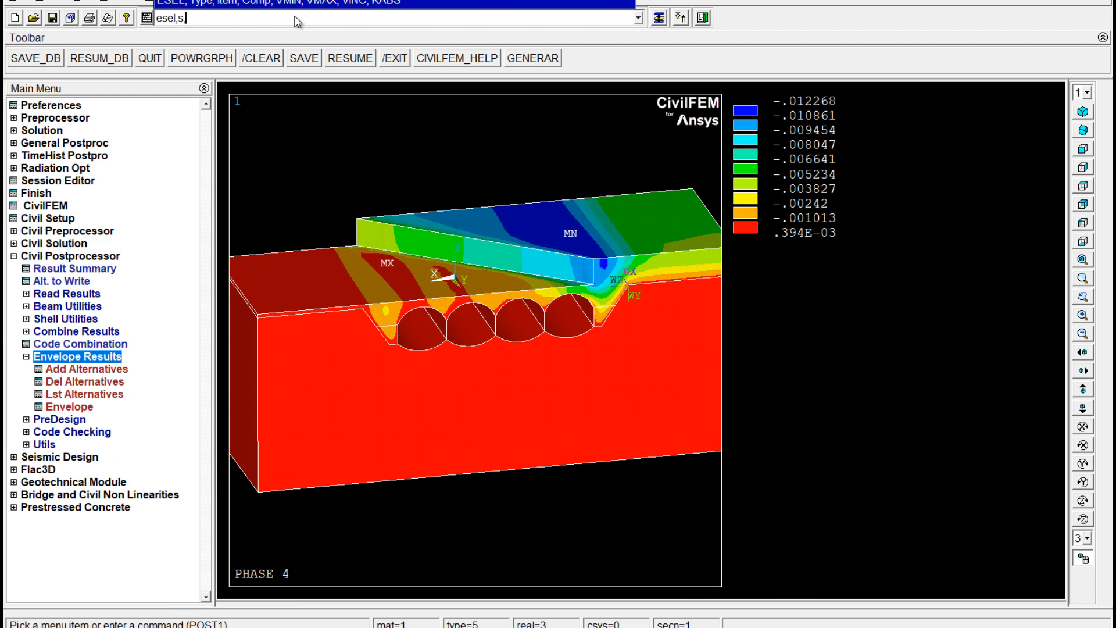
text(l,s,real,,1)
key(Return)
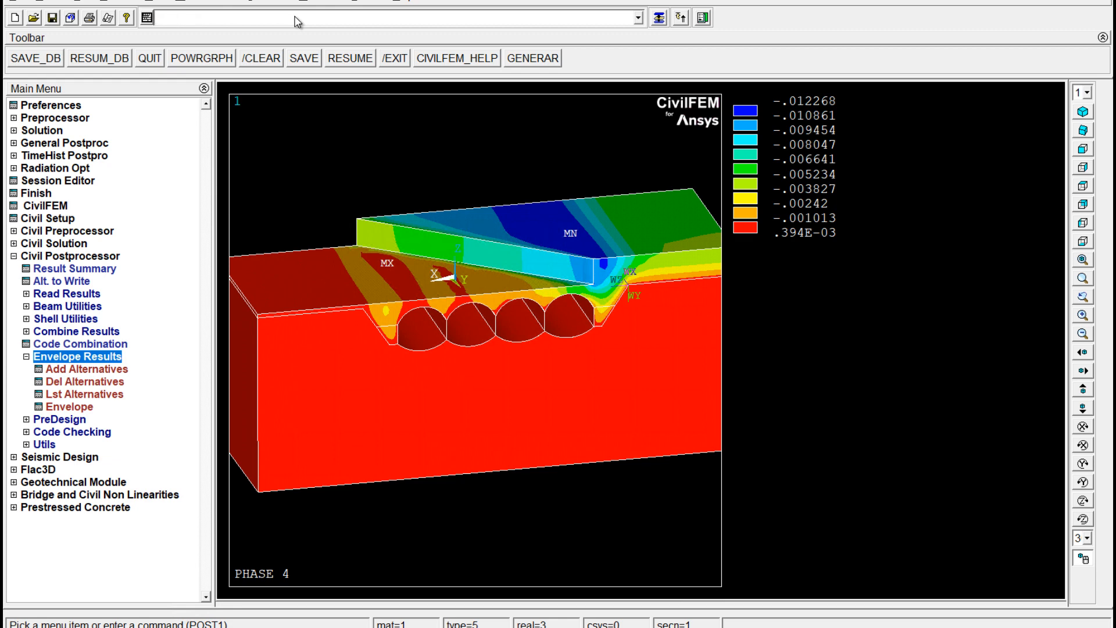
text(eplot)
key(Return)
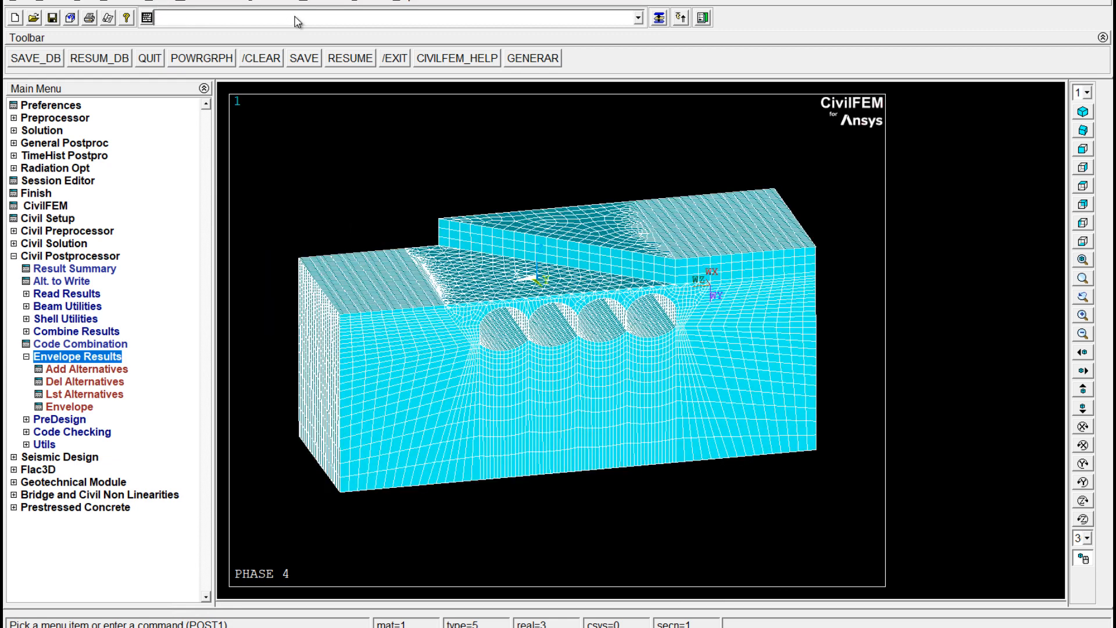
- Isolate the material 1 elements with ESEL,S,MAT,,1 and plot them with EPLOT
text(es)
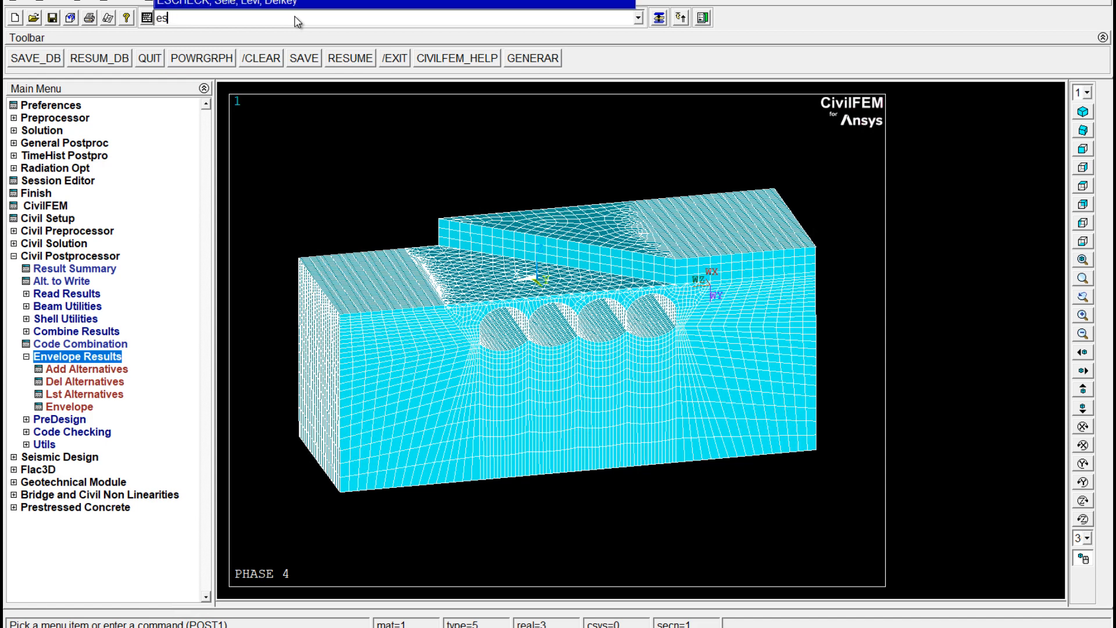
text(el,s,mat,,1)
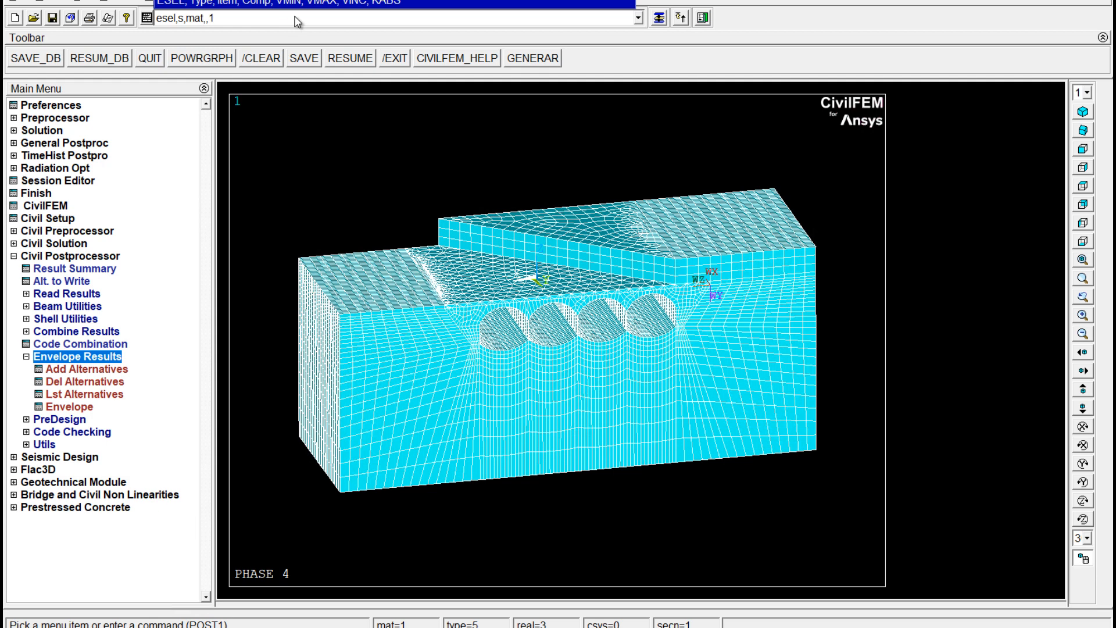
key(Return)
text(eplot)
key(Return)
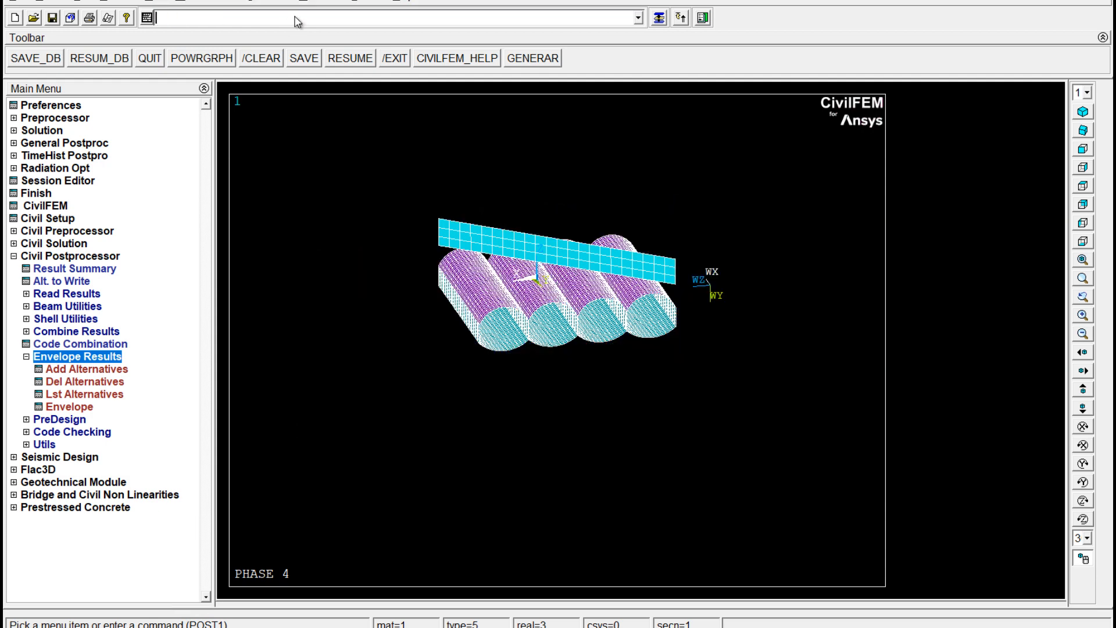
mouse_move(598, 531)
ctrl+right_down()
mouse_move(556, 404)
mouse_move(565, 443)
mouse_move(501, 383)
mouse_move(501, 469)
mouse_move(538, 464)
mouse_move(475, 398)
ctrl+right_up()
mouse_move(528, 294)
ctrl+right_down()
mouse_move(533, 382)
mouse_move(524, 312)
ctrl+right_up()
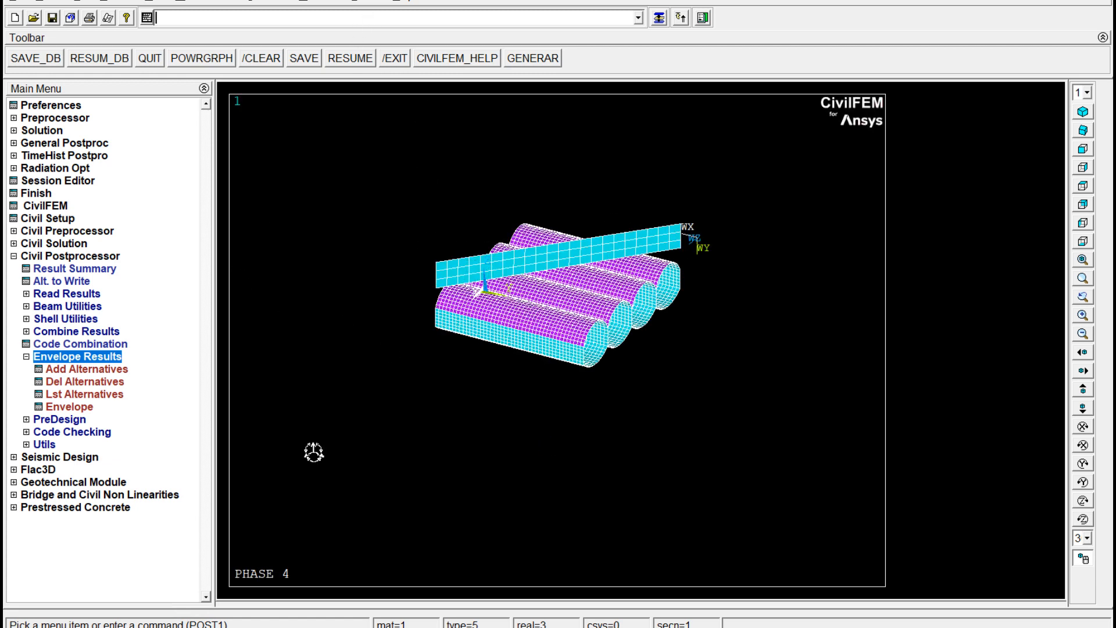
key(ctrl+v)
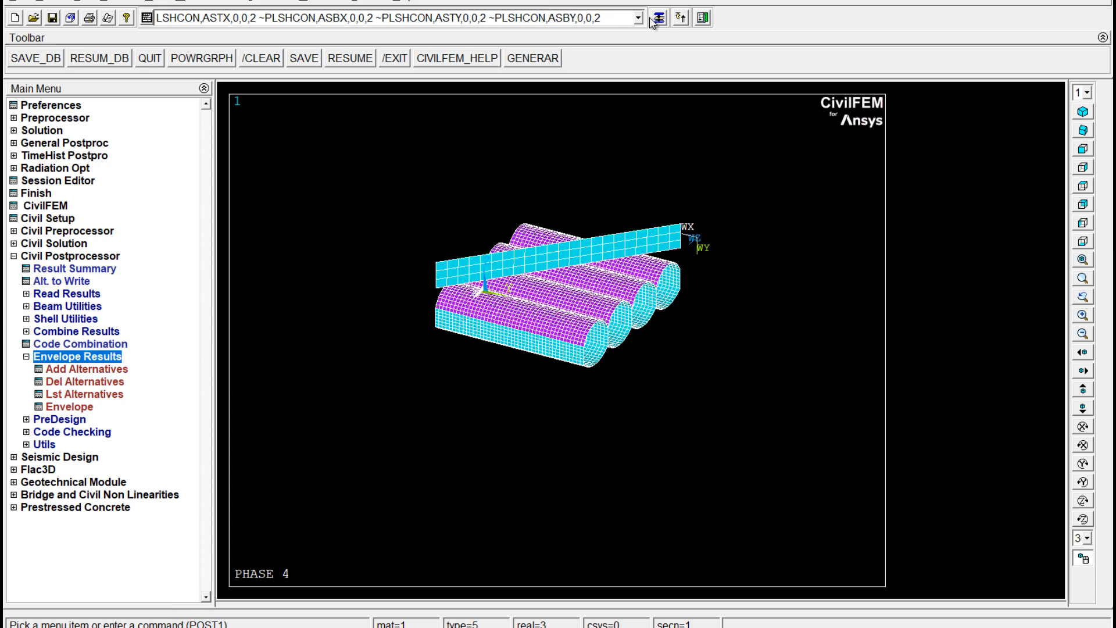
drag(606, 20, 25, 24)
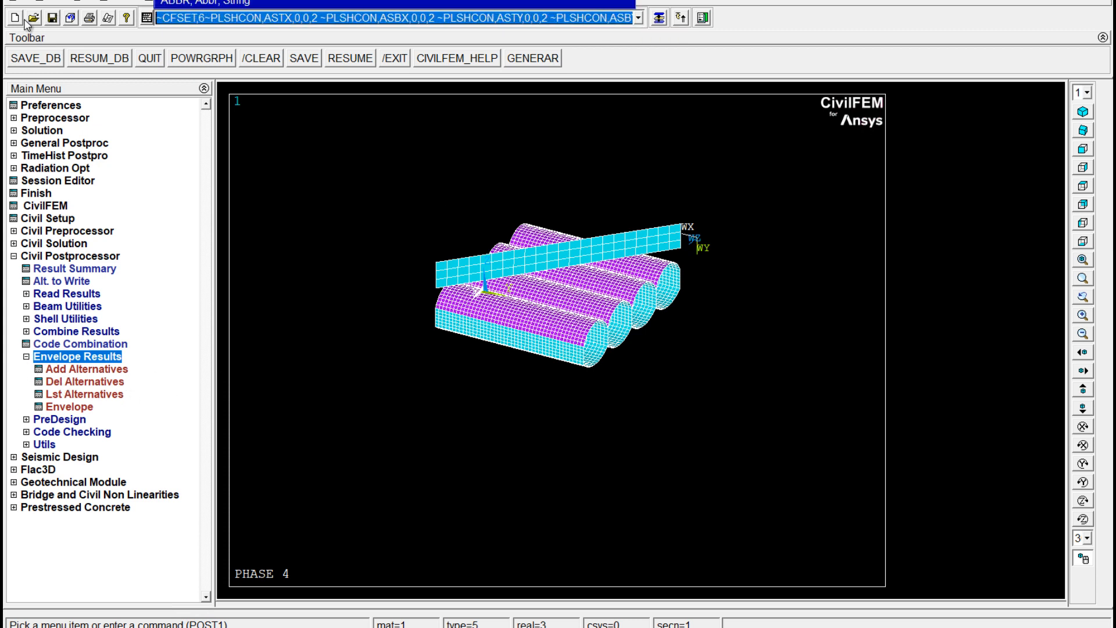
key(BackSpace)
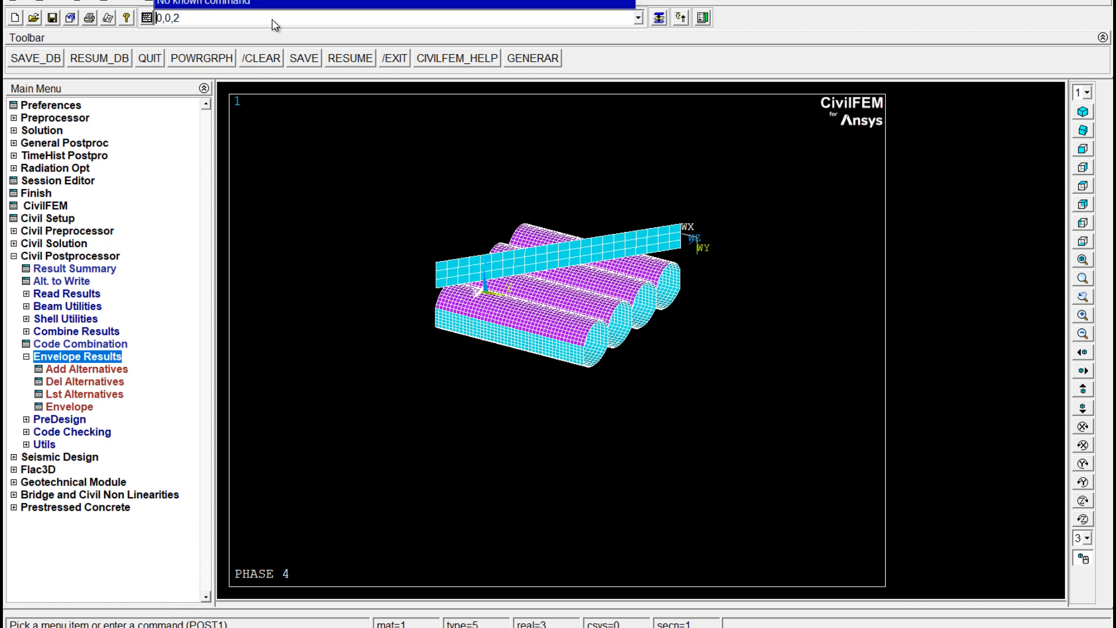
key(Return)
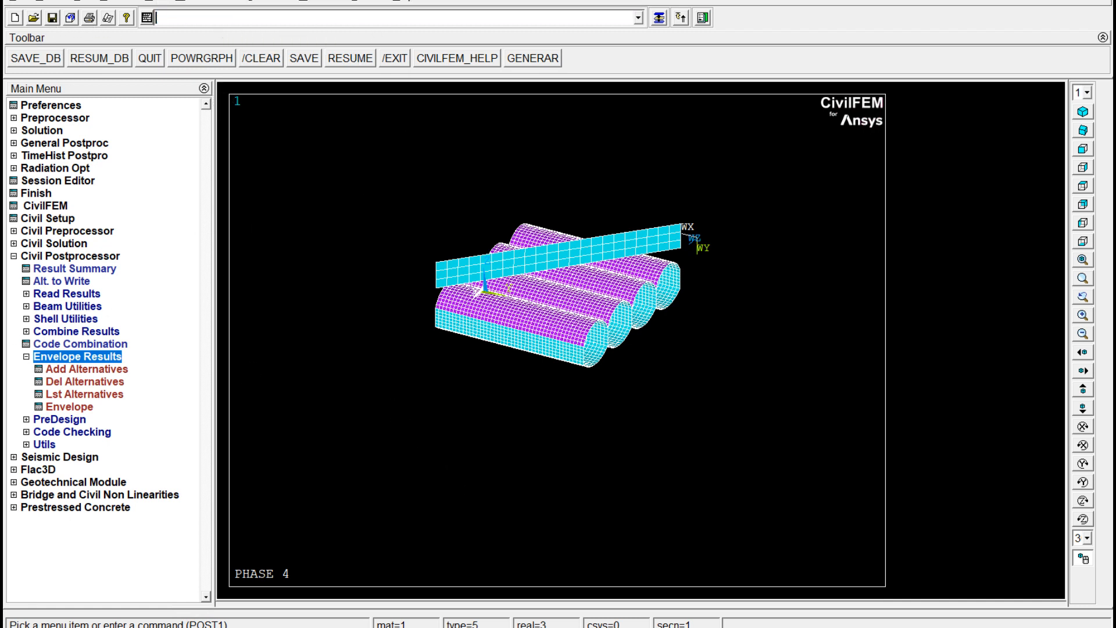
key(alt+Tab)
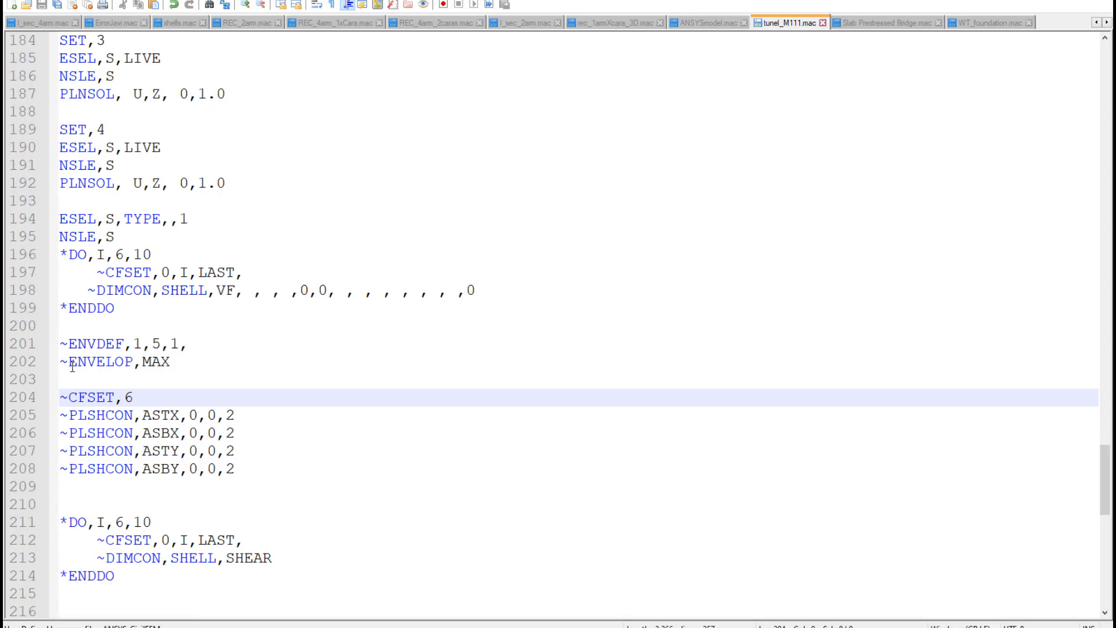
- Run the script's ~CFSET,6 and ~PLSHCON,ASTX,0,0,2 commands in Ansys to plot the top X reinforcement of the tunnel shells
drag(68, 381, 251, 414)
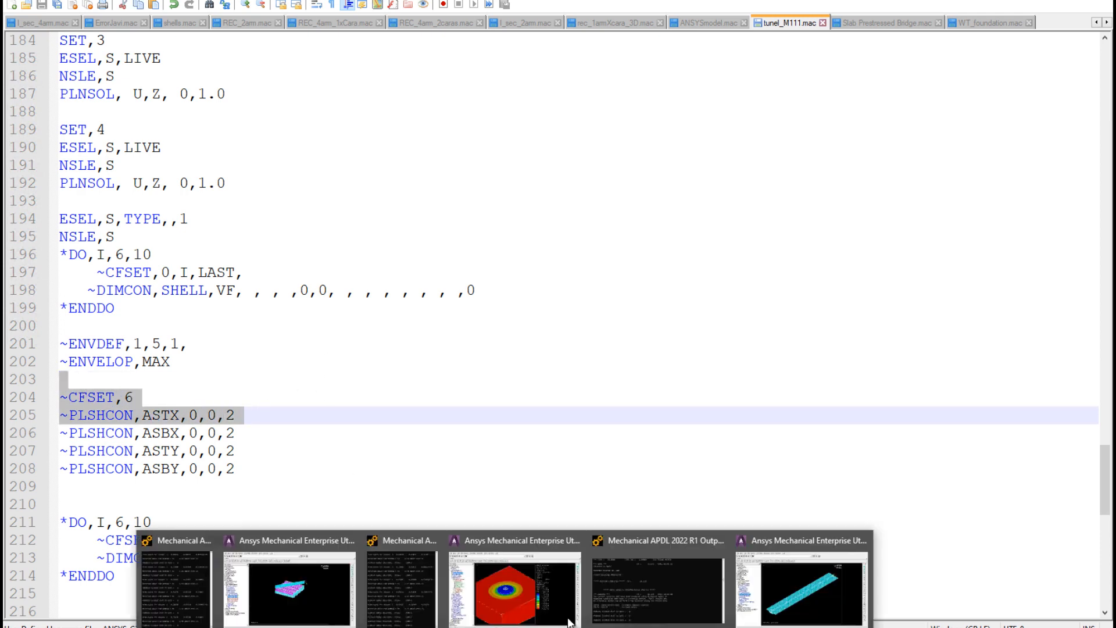
click(312, 595)
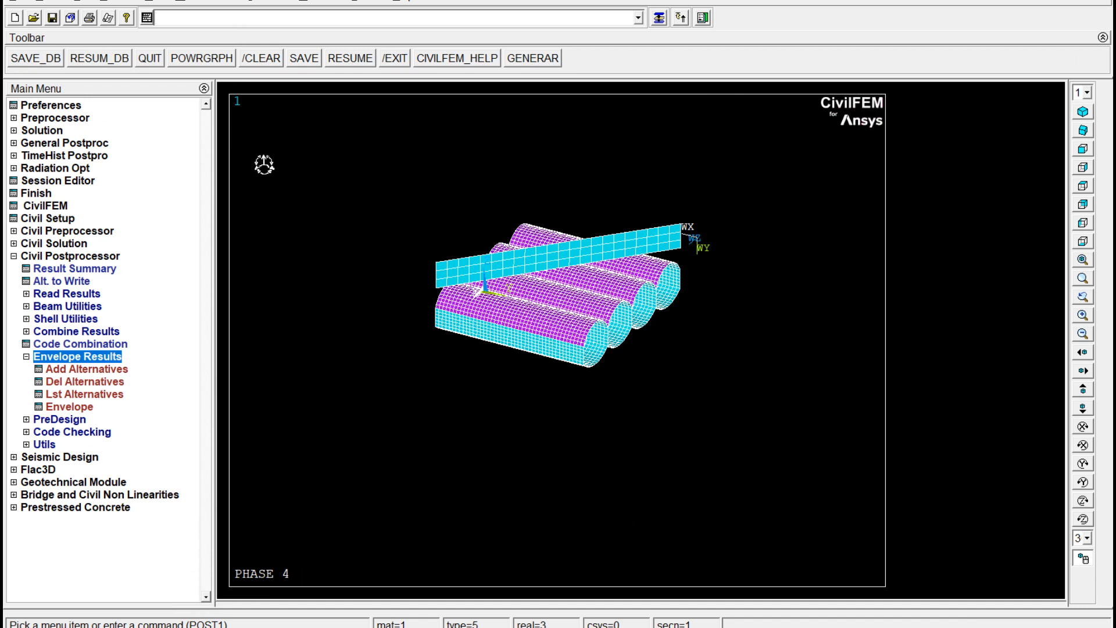
key(ctrl+v)
key(Return)
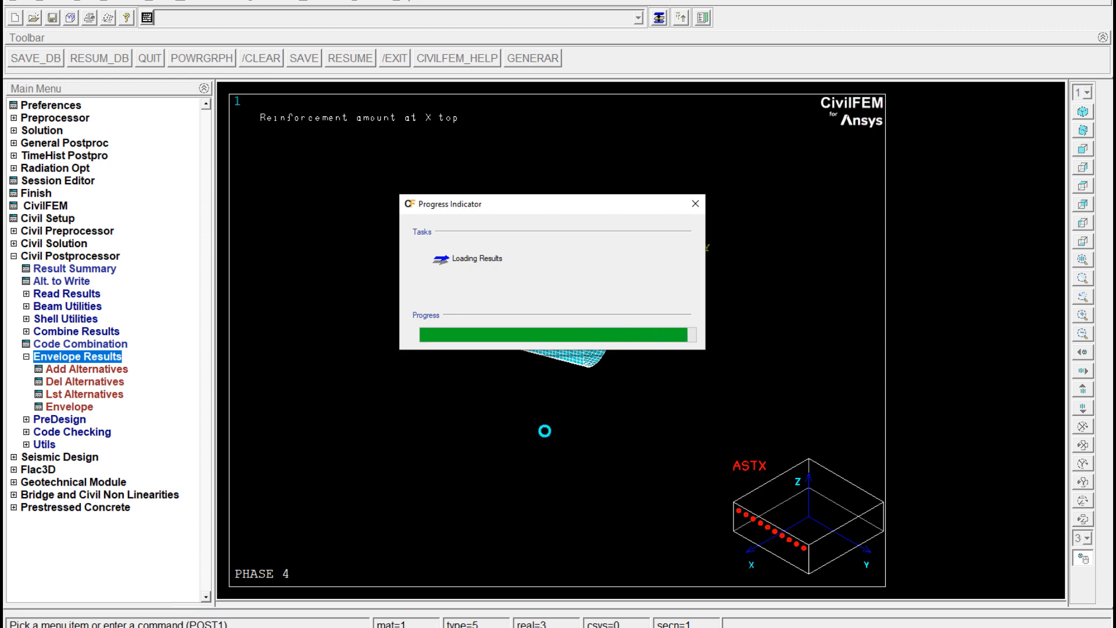
right_drag(642, 393, 520, 425)
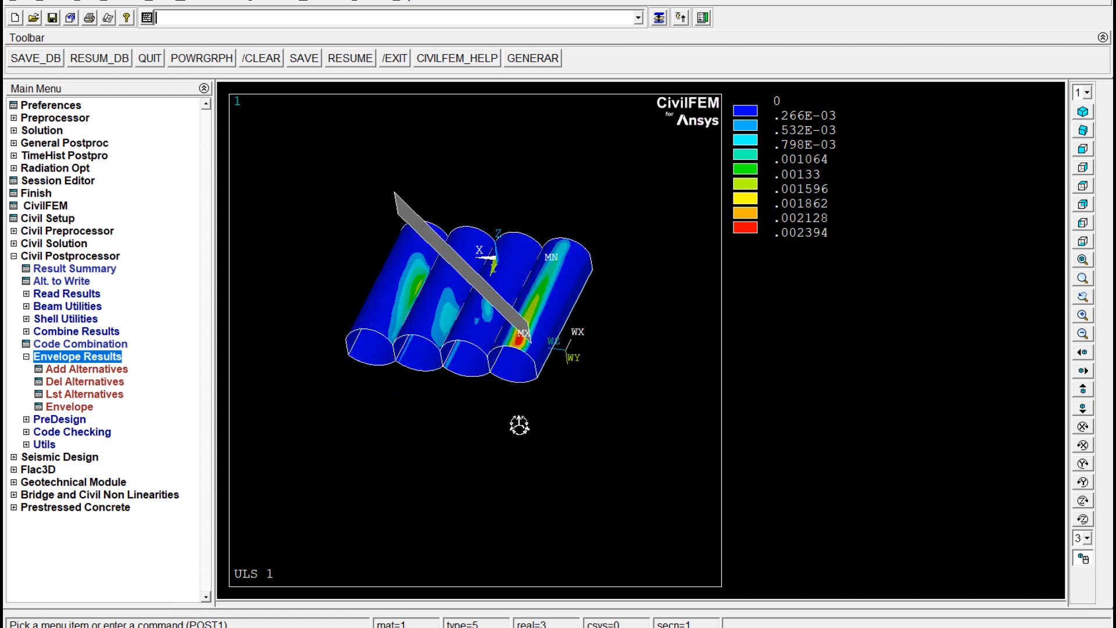
scroll(517, 425, up, 5)
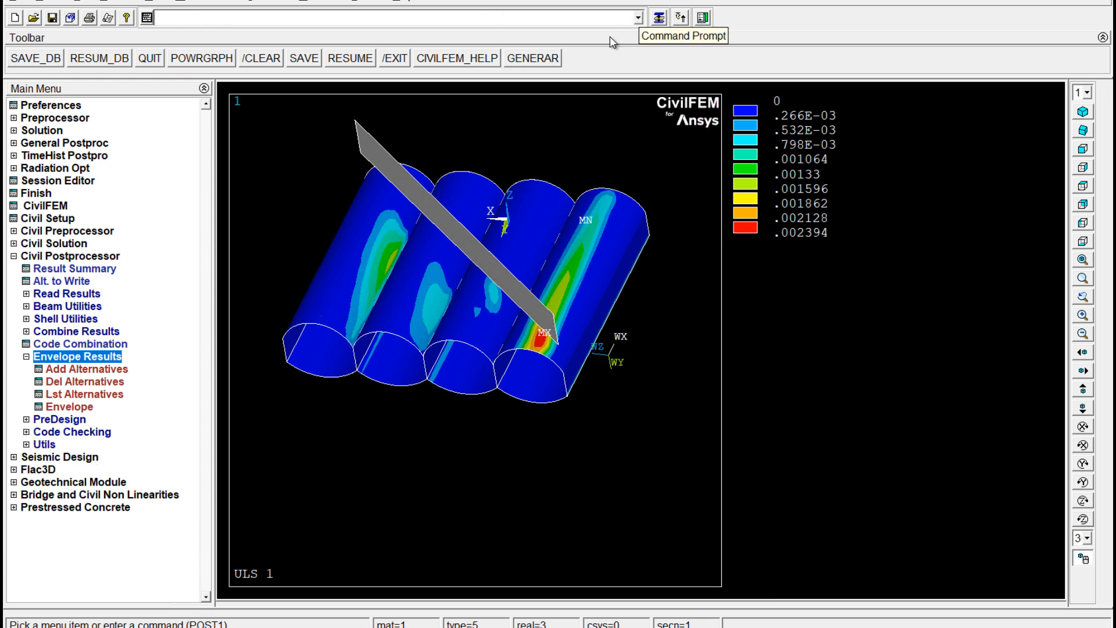
- Graph the Eurocode 2 shell result ASBX to plot the bottom X reinforcement amount
click(23, 430)
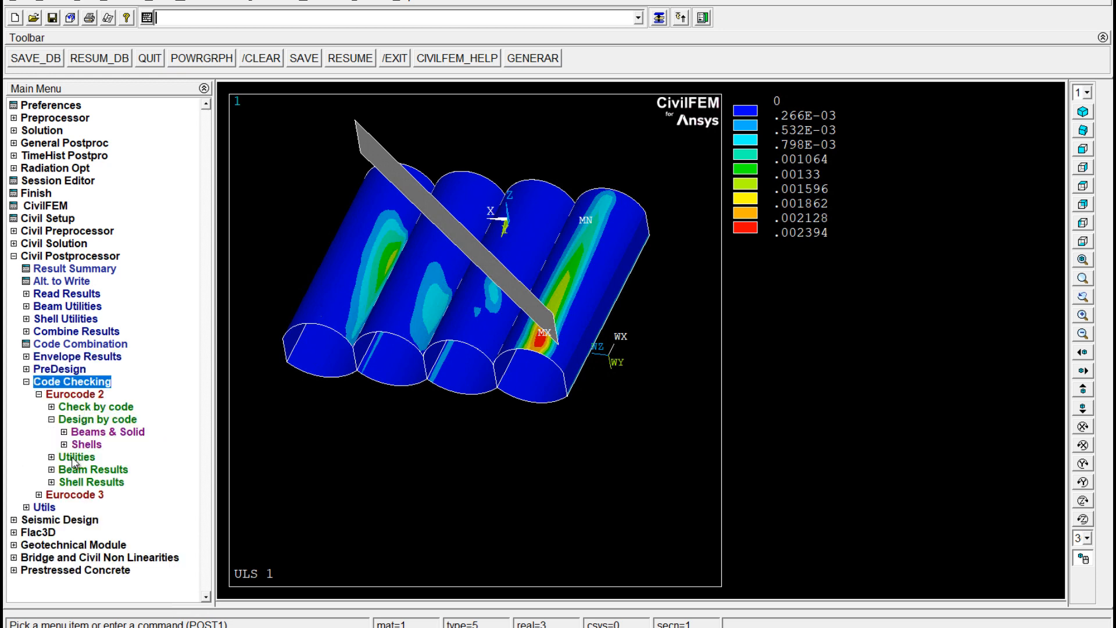
click(51, 482)
click(108, 483)
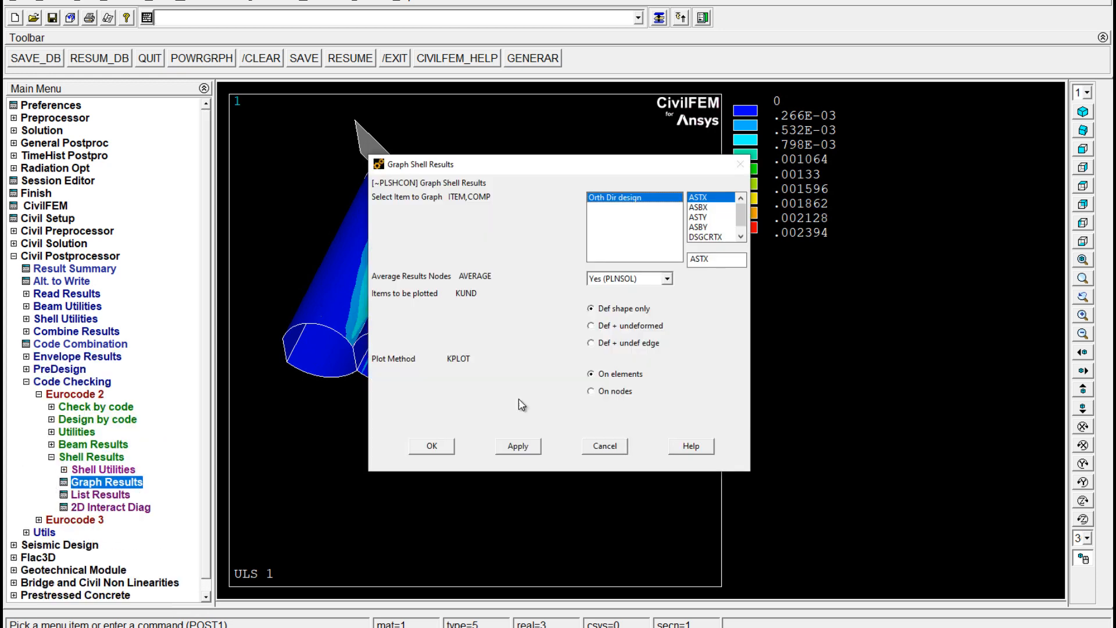
click(704, 208)
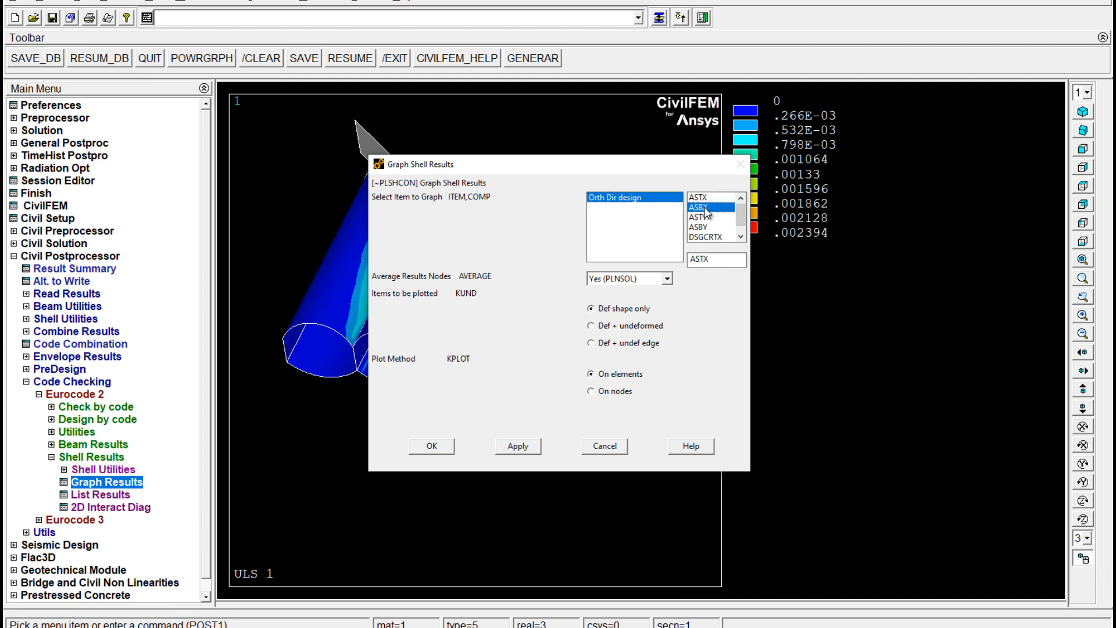
click(430, 446)
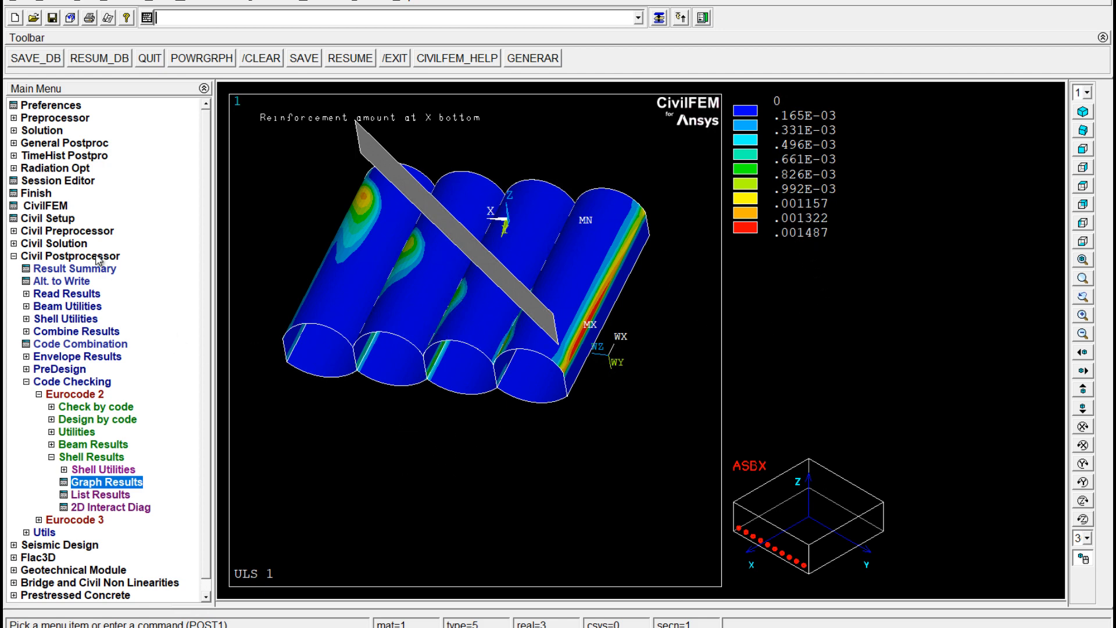
- Review the general and bending reinforcement properties of shell vertex 1 without changing them
click(14, 231)
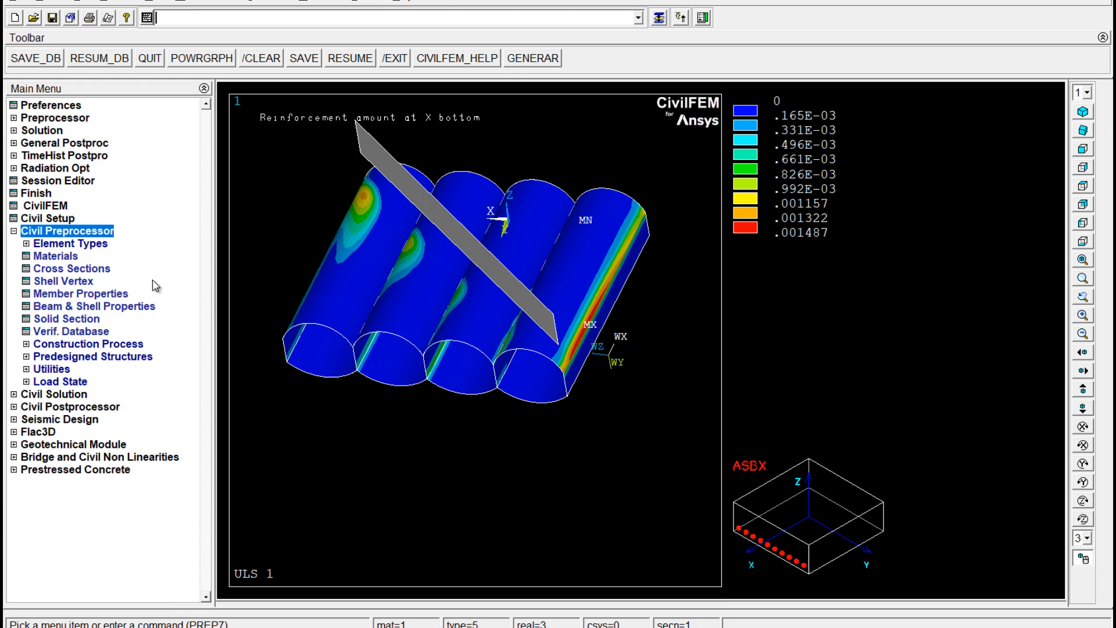
click(63, 281)
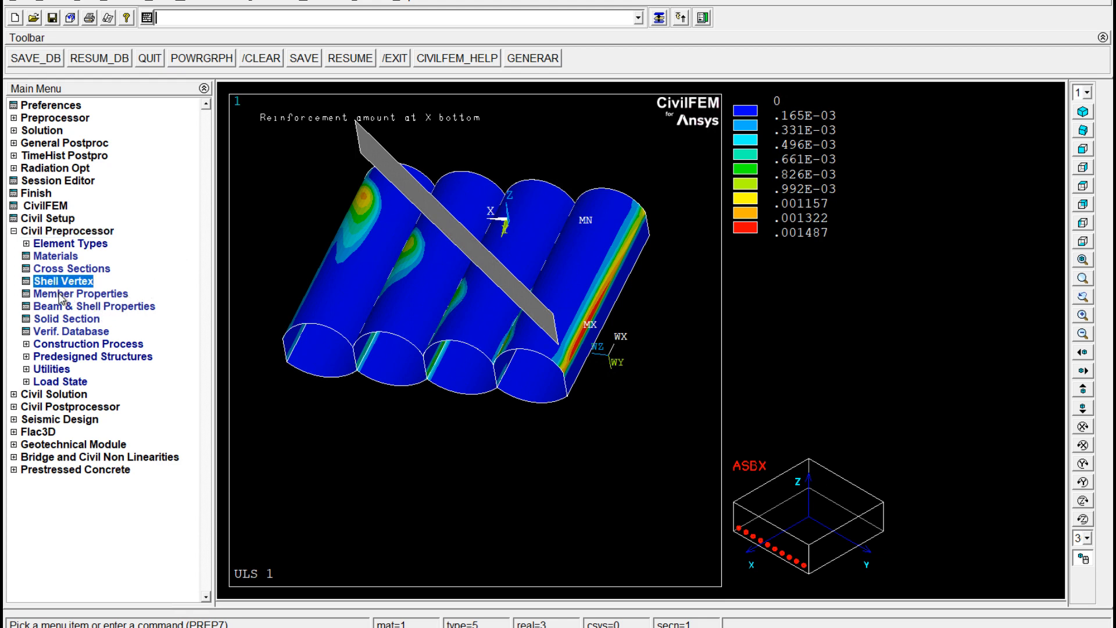
click(334, 224)
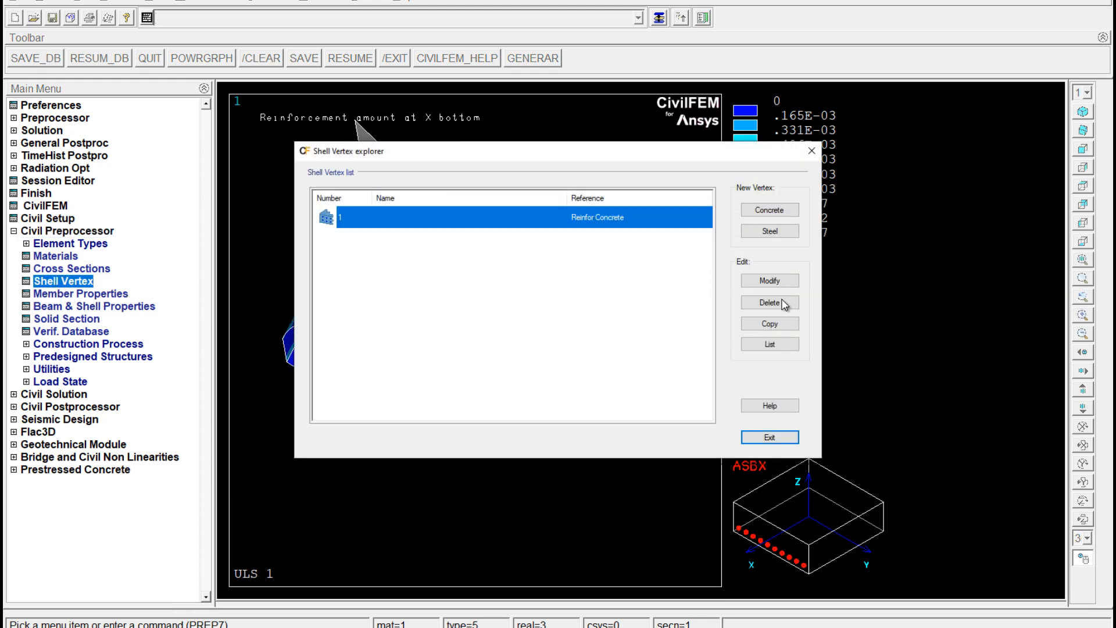
click(770, 281)
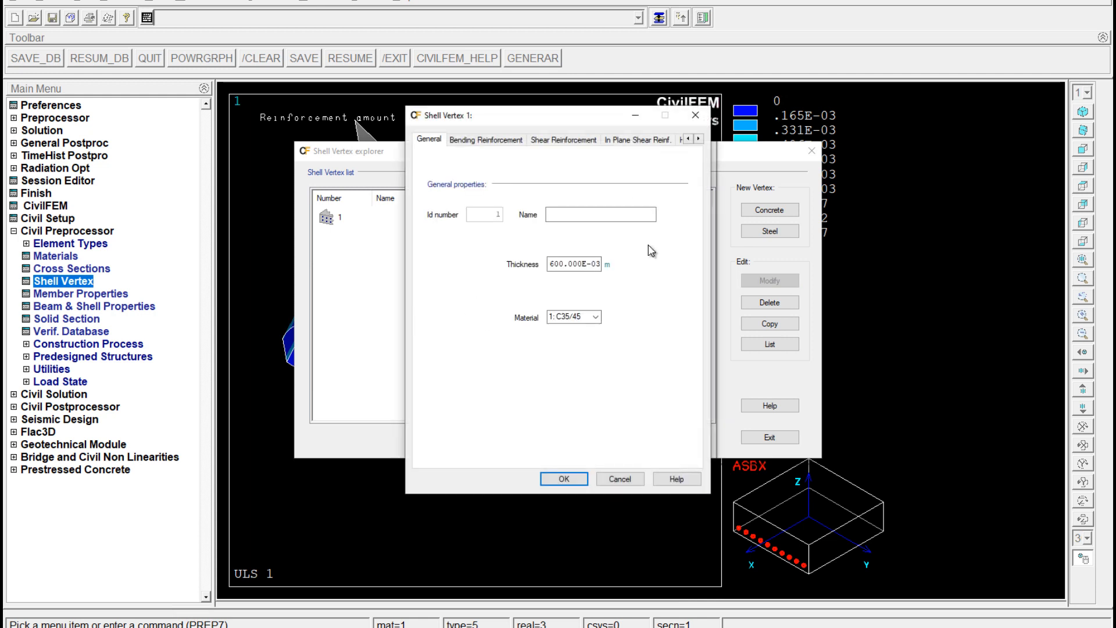
click(475, 142)
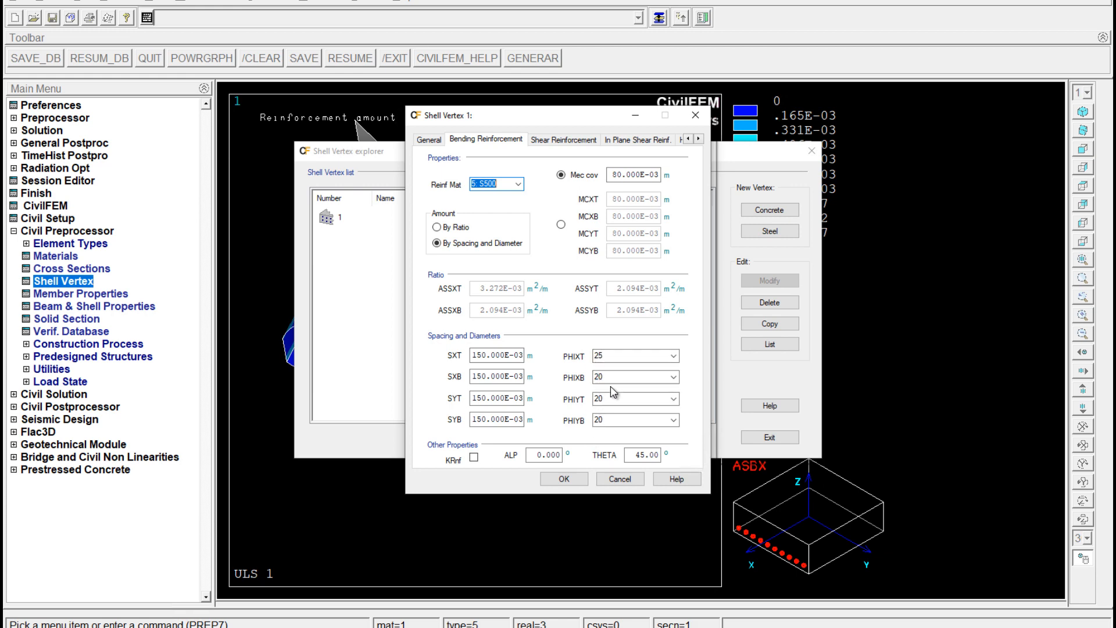
click(620, 479)
drag(615, 161, 754, 161)
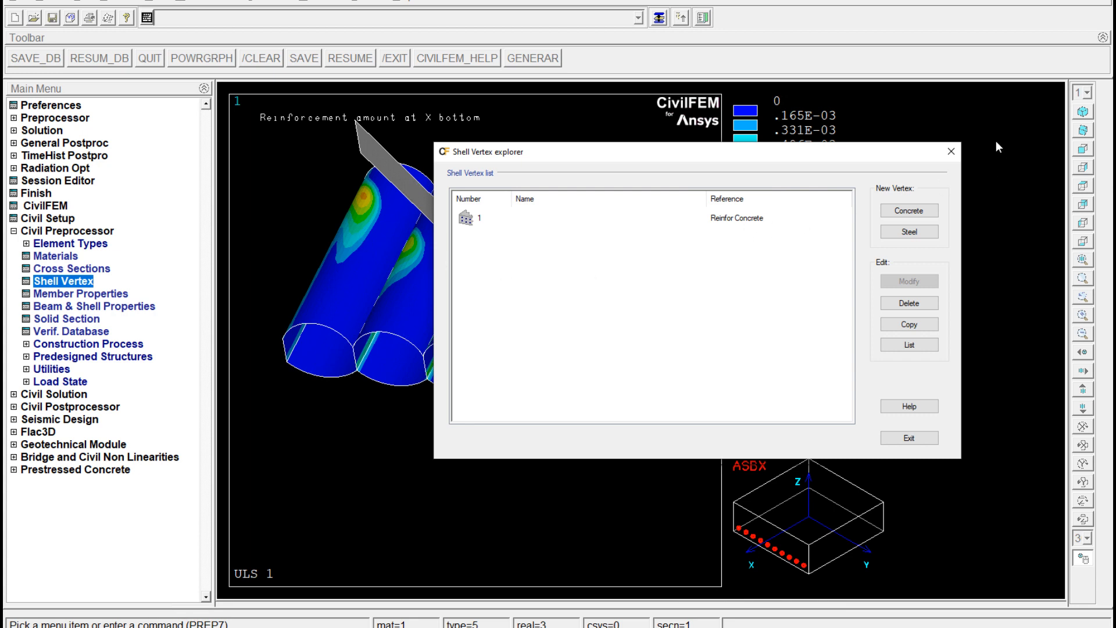
click(951, 151)
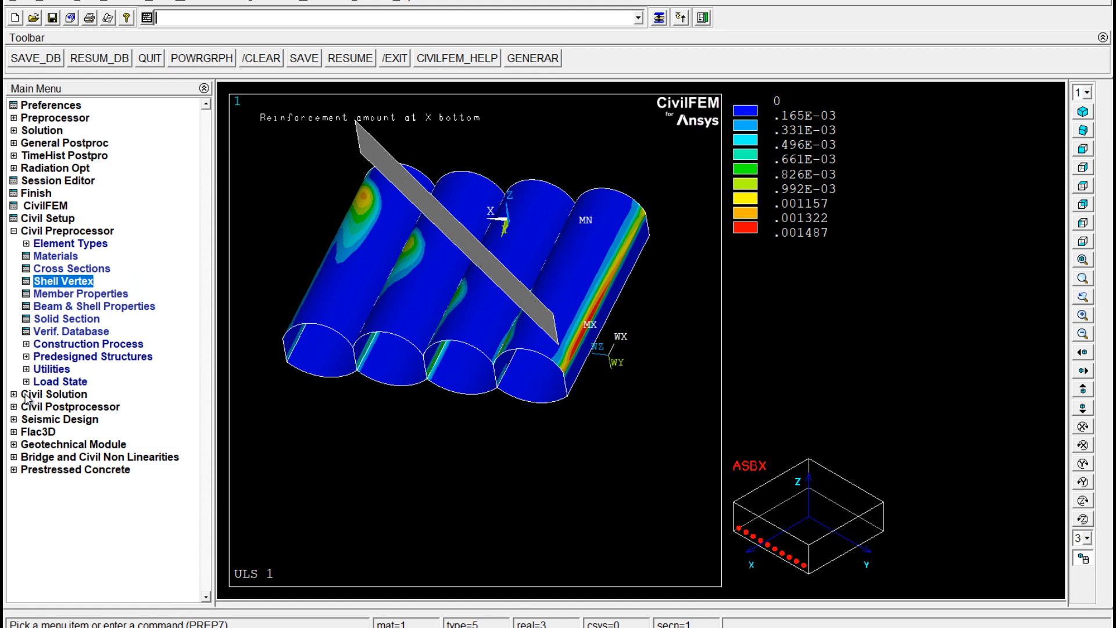
- Examine the Eurocode 2 Cracking check settings for shells and the Cut&Cover Tunnel slides in PowerPoint, and cancel the check
click(14, 232)
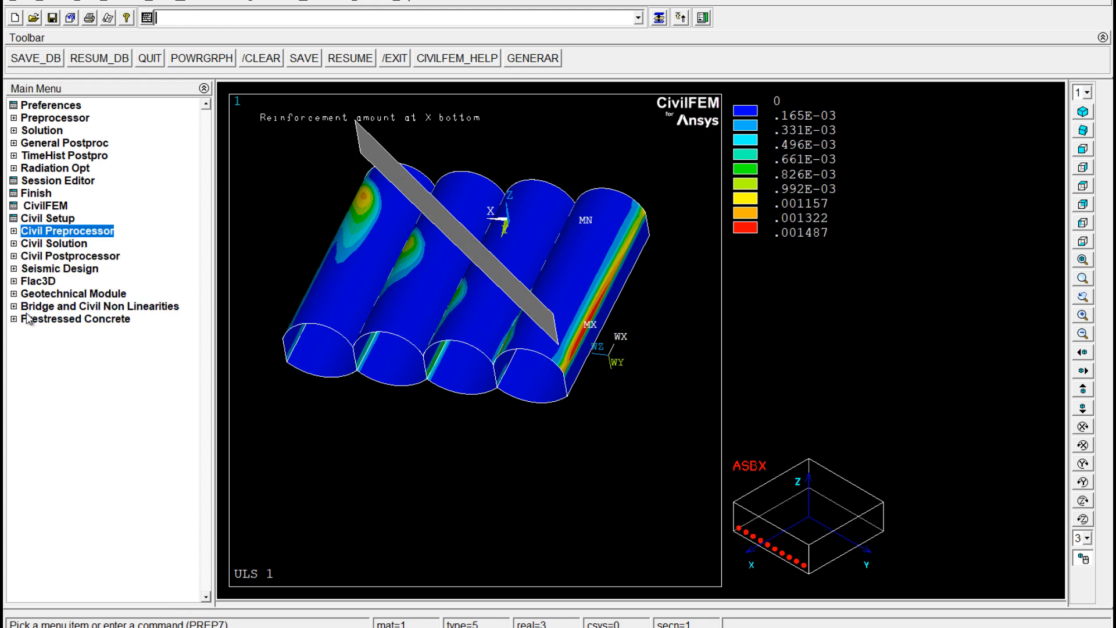
click(13, 256)
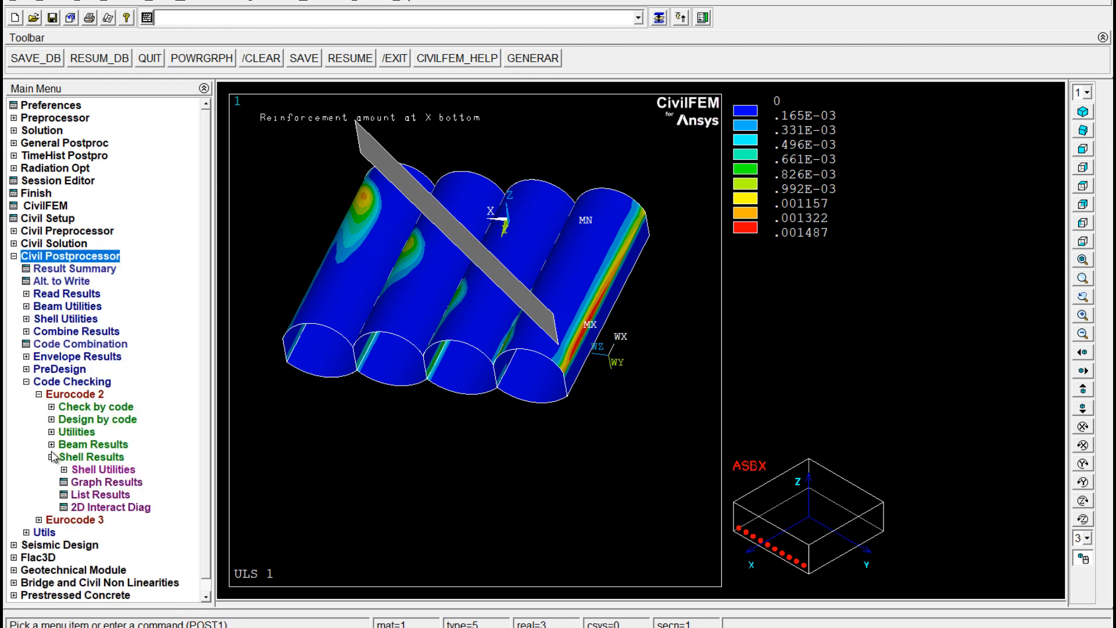
click(51, 407)
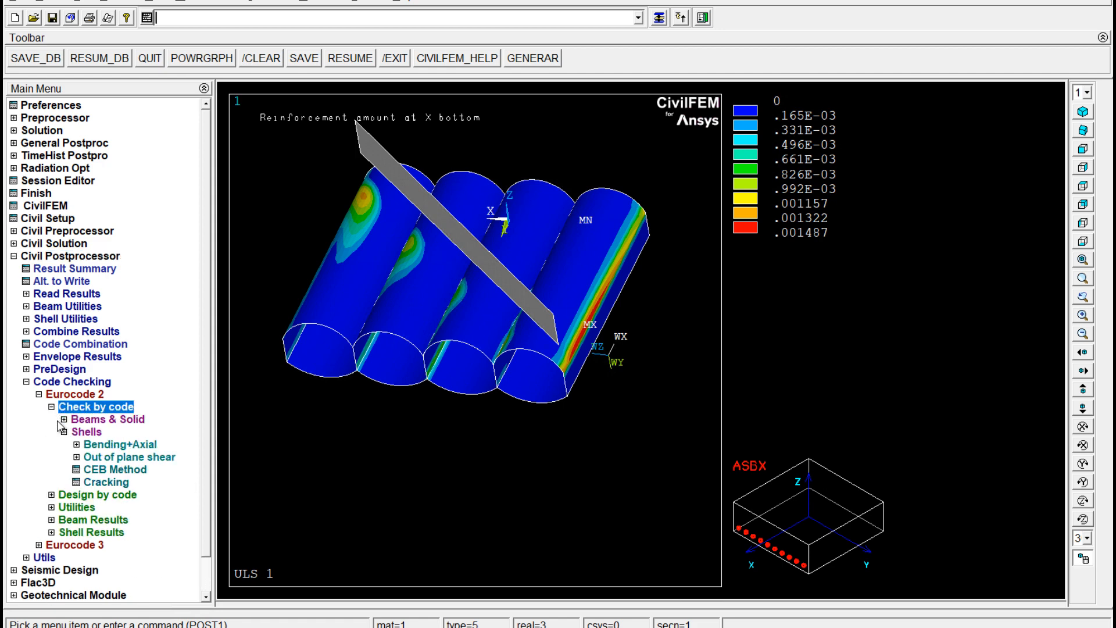
click(114, 485)
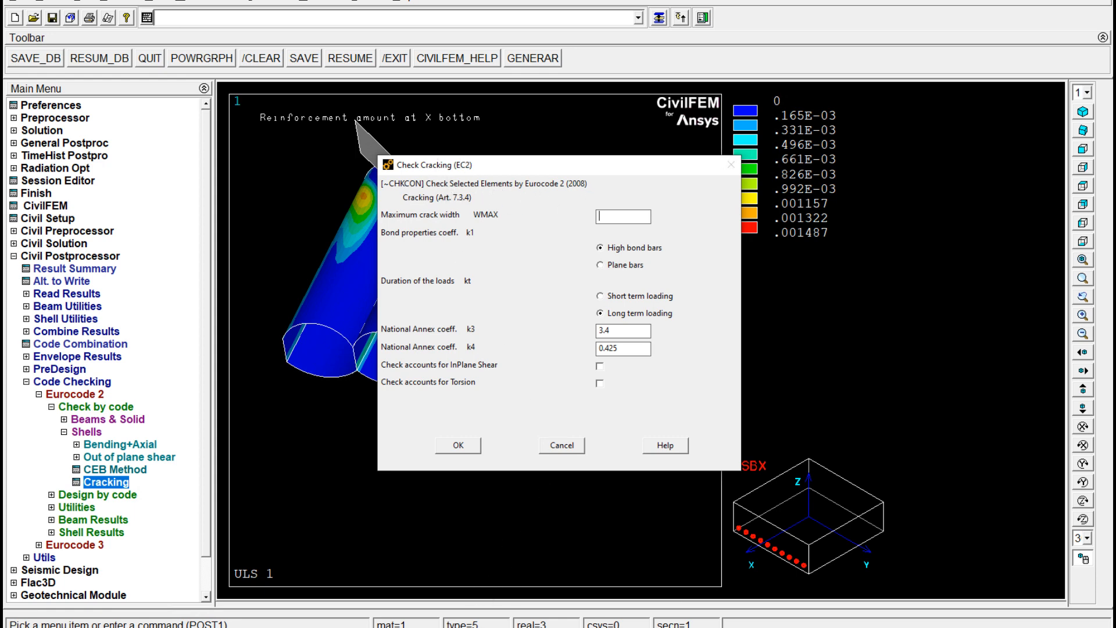
key(alt+Tab)
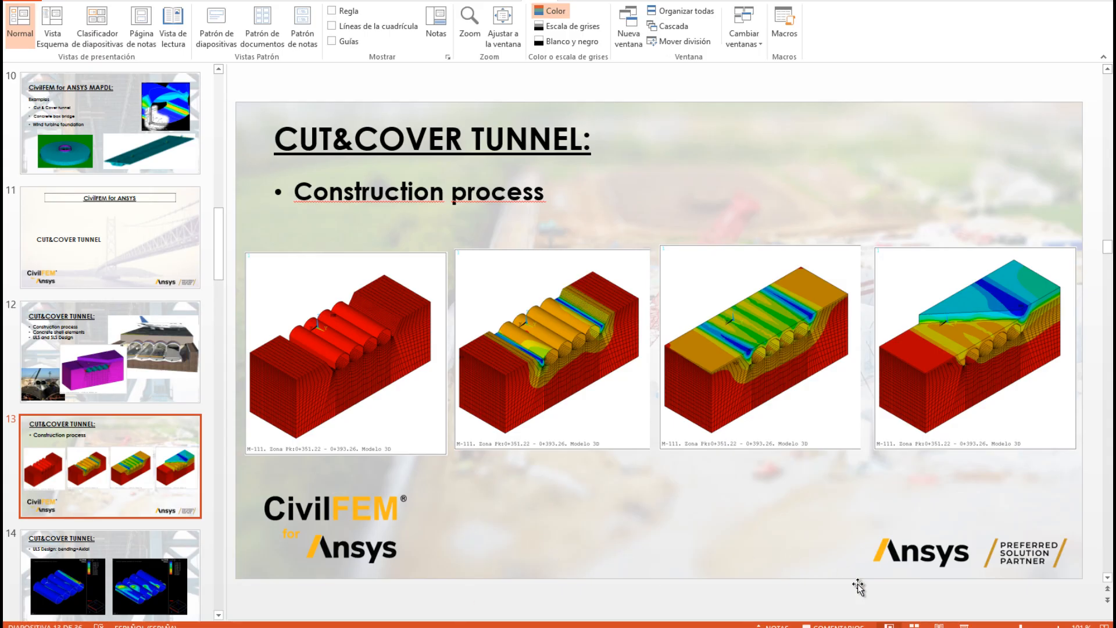
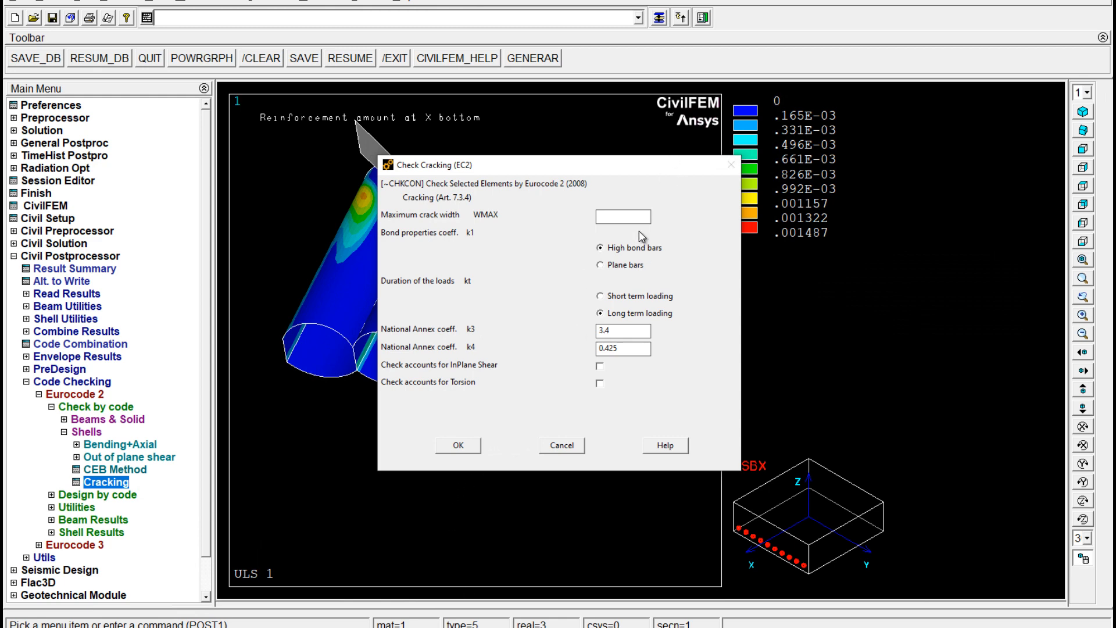
click(561, 446)
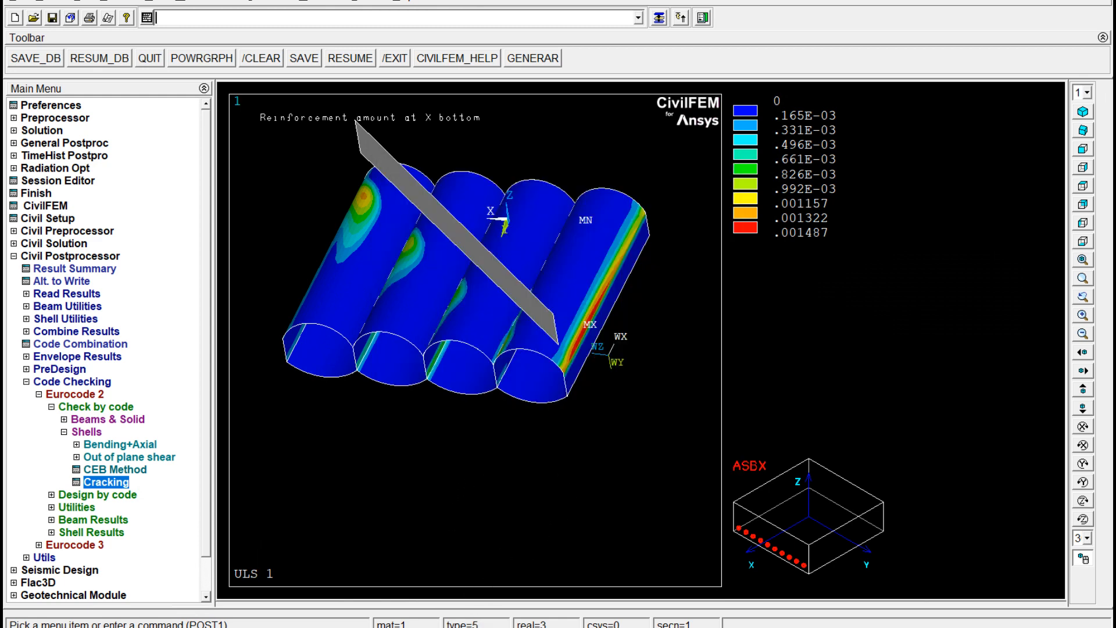
- Switch to the Ansys session with the bridge model and inspect the deck and its box cross-section
mouse_move(505, 627)
click(753, 596)
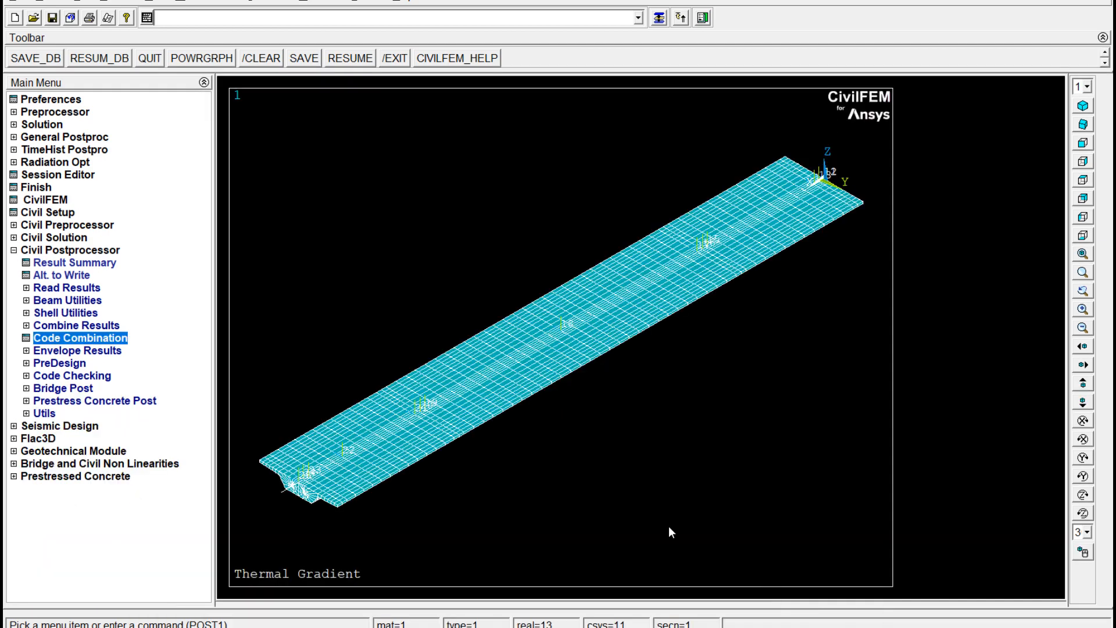
click(1083, 552)
mouse_move(699, 463)
right_down()
mouse_move(595, 484)
mouse_move(634, 473)
mouse_move(615, 480)
right_up()
scroll(605, 475, up, 5)
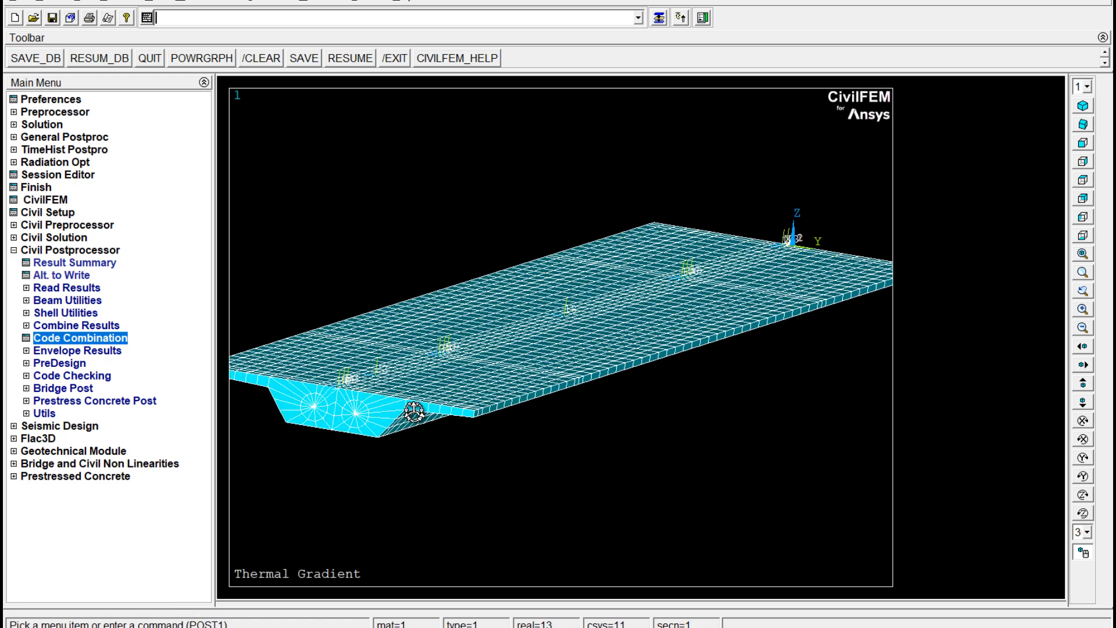
scroll(478, 387, down, 3)
right_drag(577, 412, 588, 429)
- Turn off the /ESHAPE display of element shapes and replot the bridge as a line model
click(156, 3)
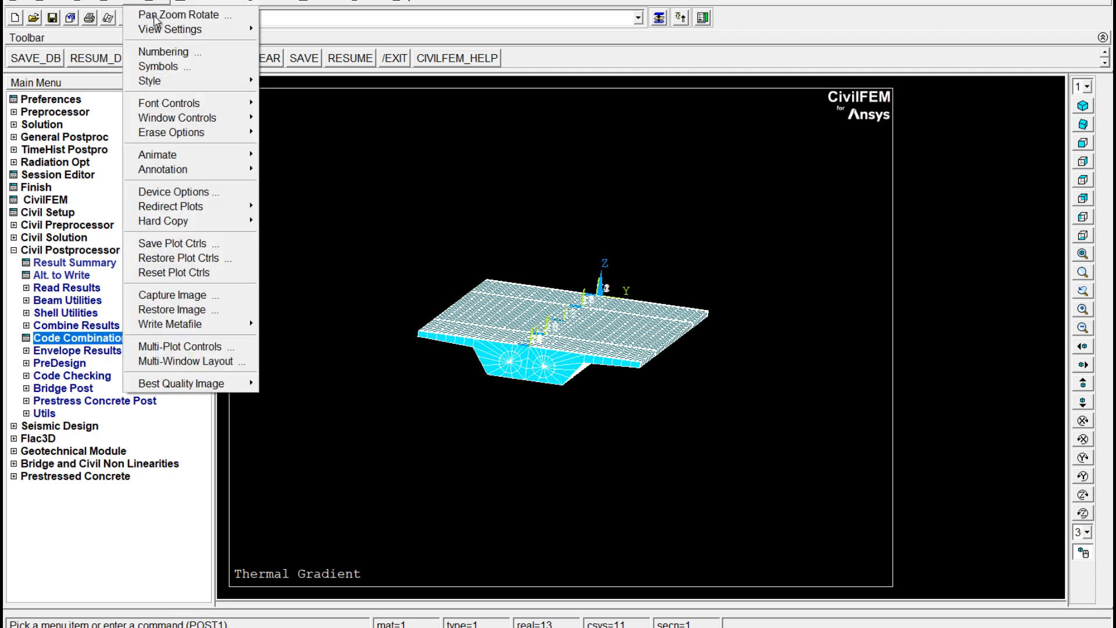
mouse_move(195, 82)
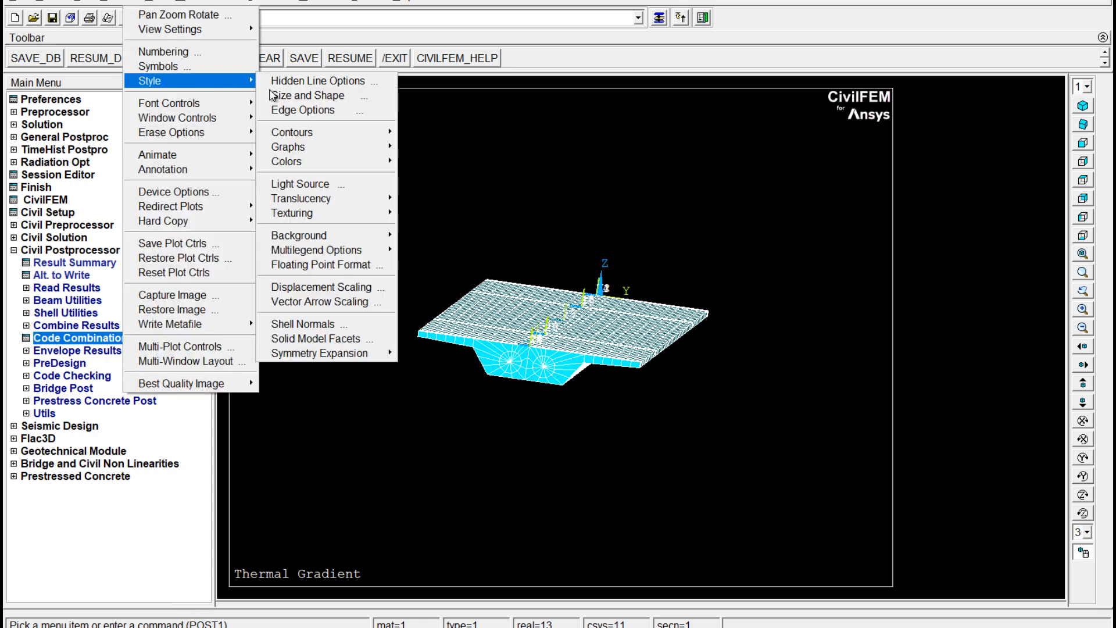
click(303, 93)
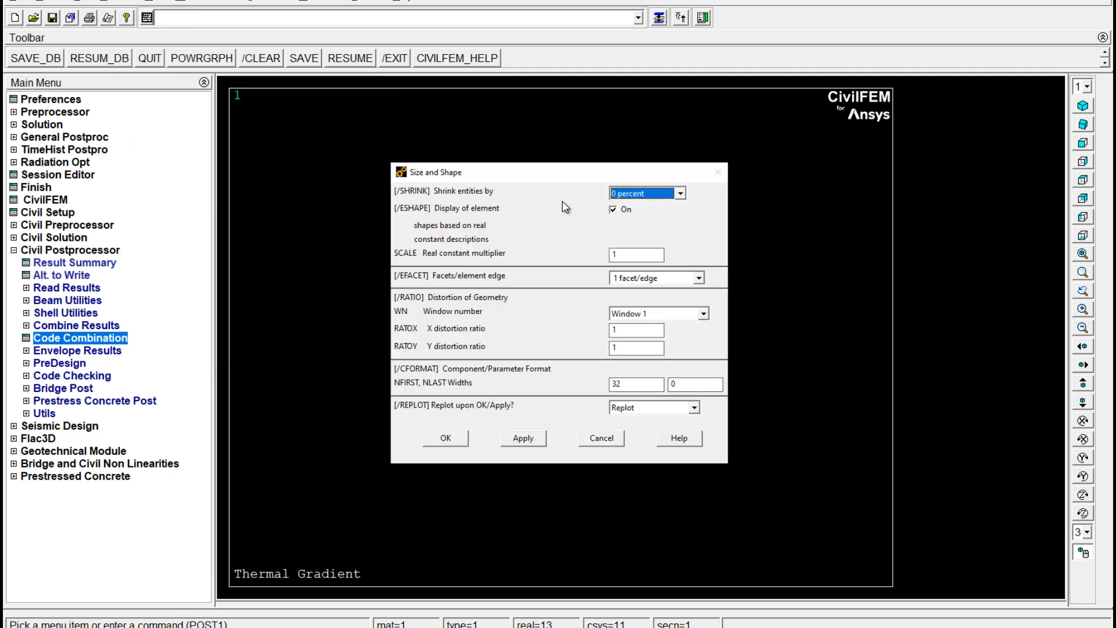
click(613, 209)
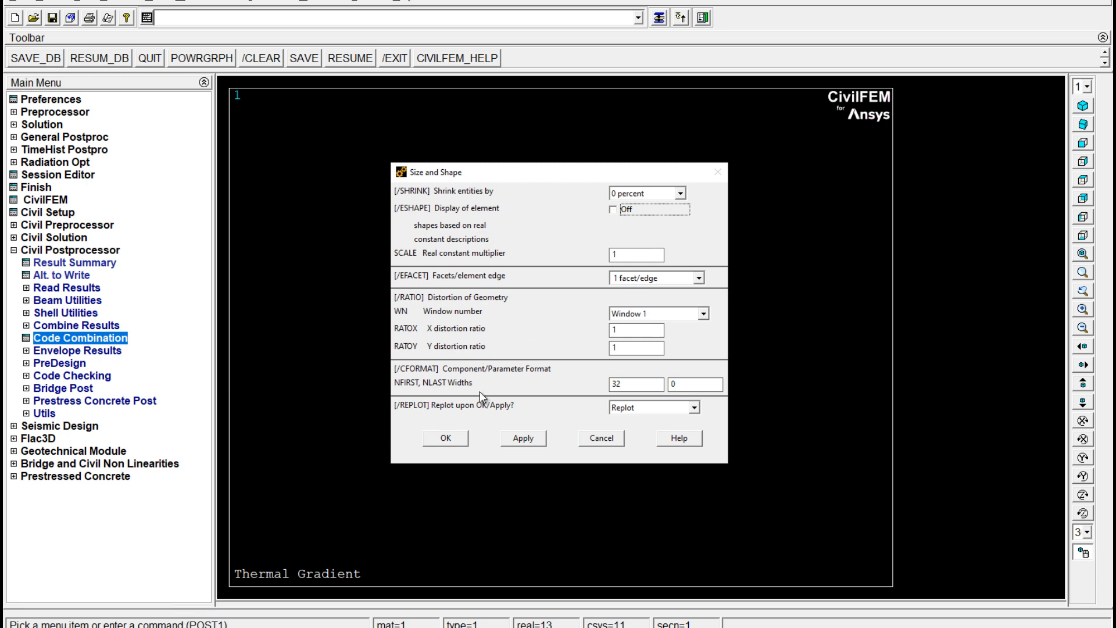
click(530, 445)
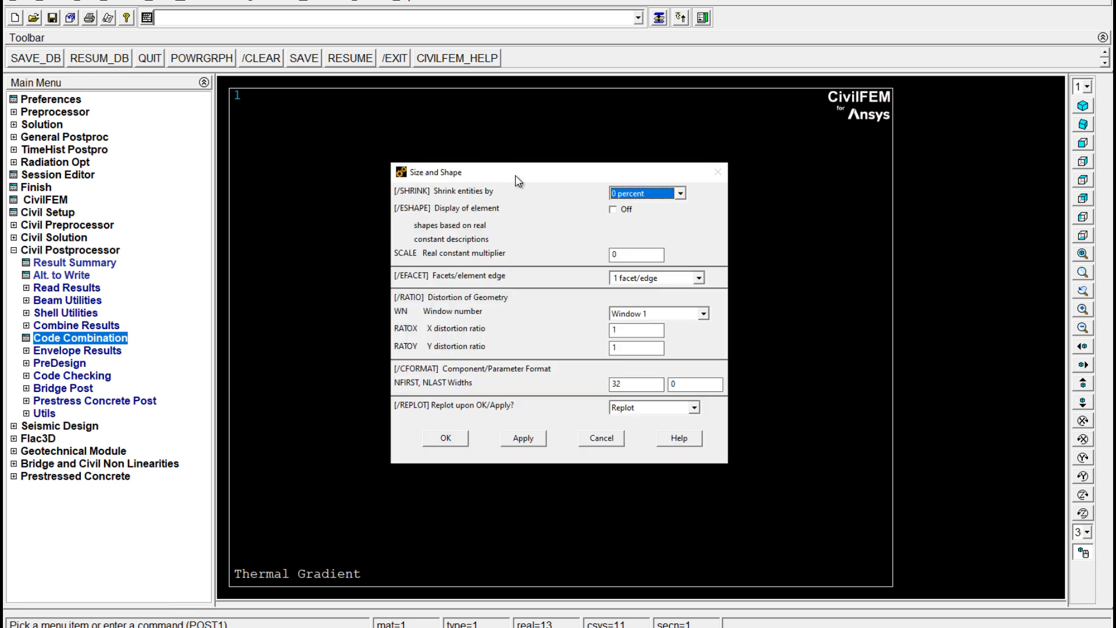
drag(526, 176, 862, 159)
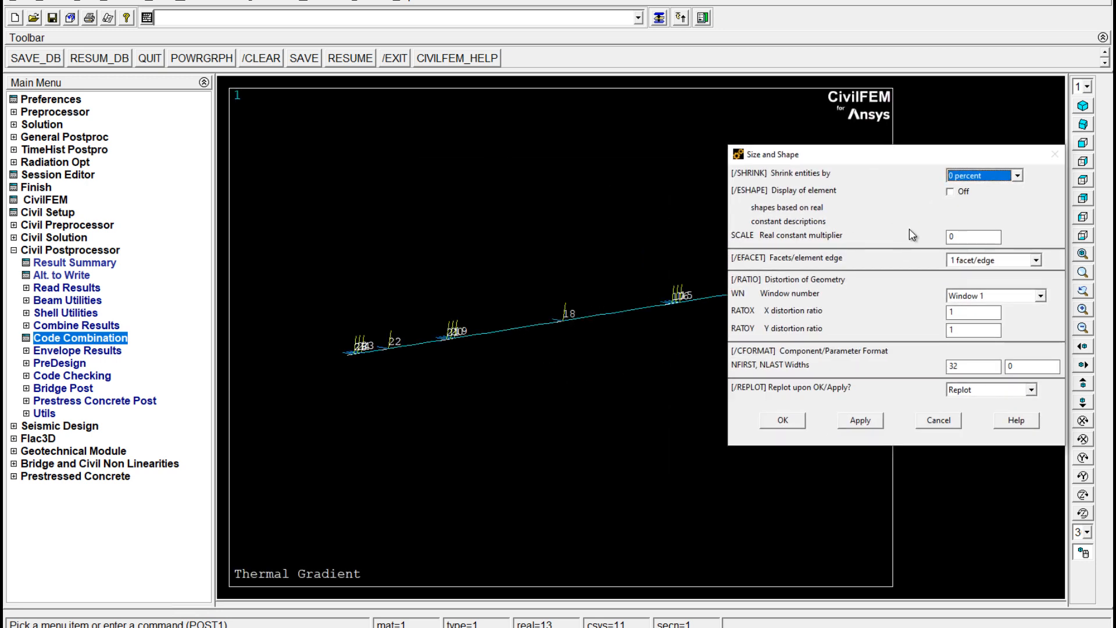
- Turn the /ESHAPE element shape display on and replot the bridge deck as a full solid section
click(950, 191)
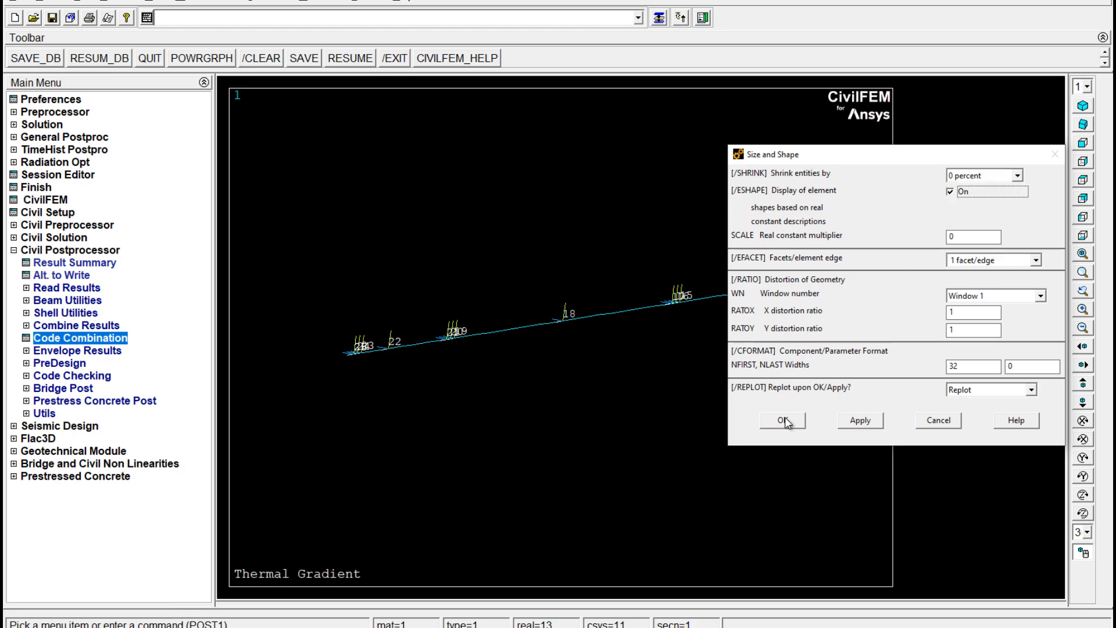
click(784, 420)
scroll(586, 439, up, 5)
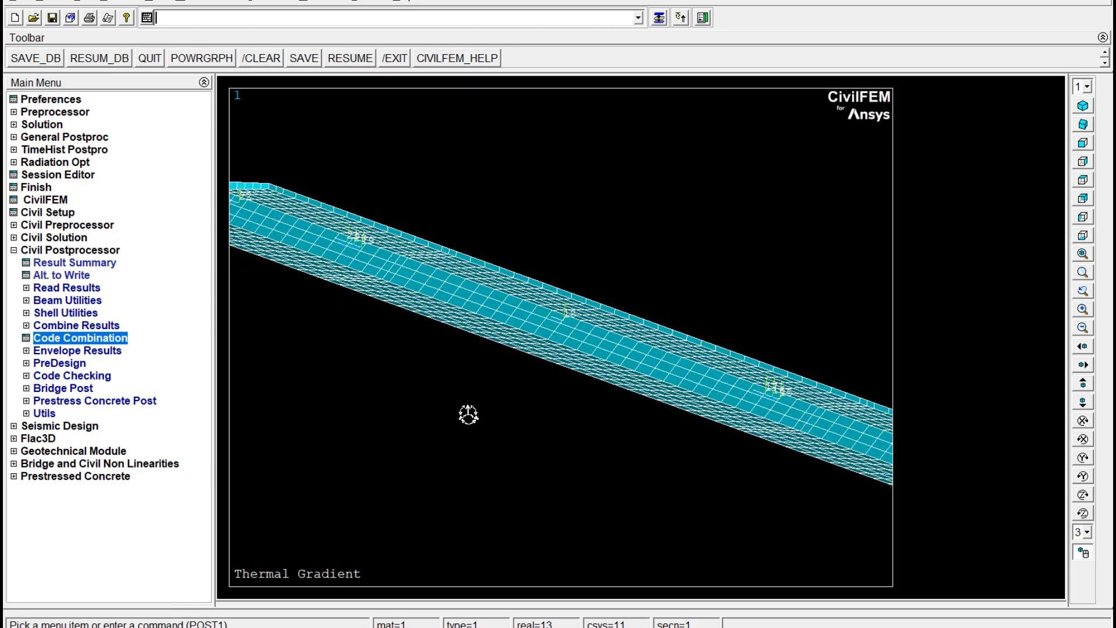
ctrl+right_drag(468, 414, 478, 452)
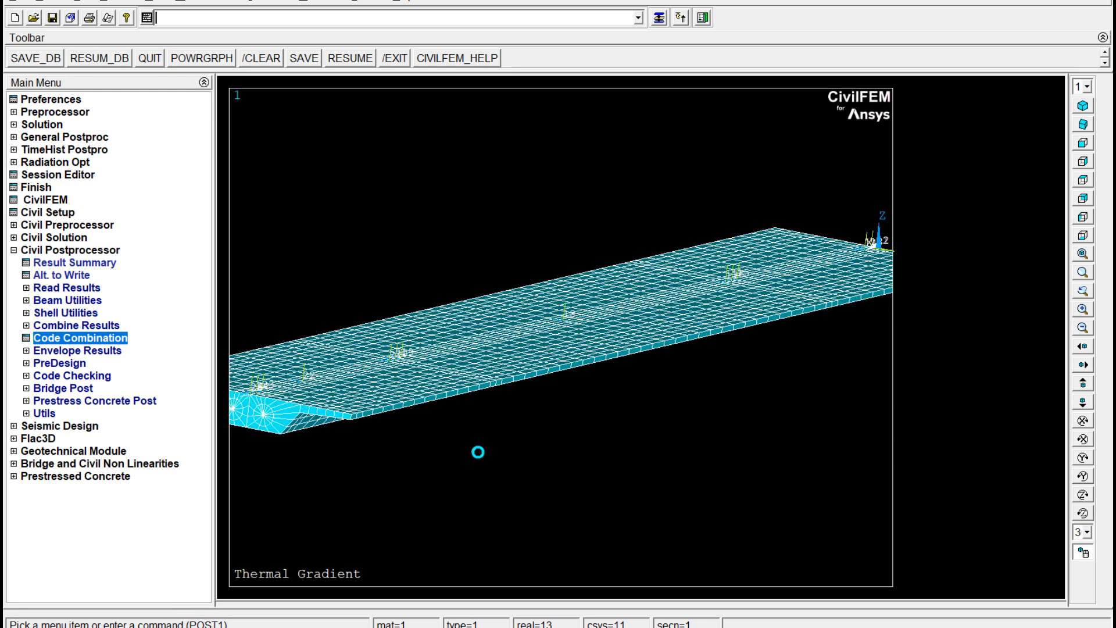
scroll(478, 452, down, 3)
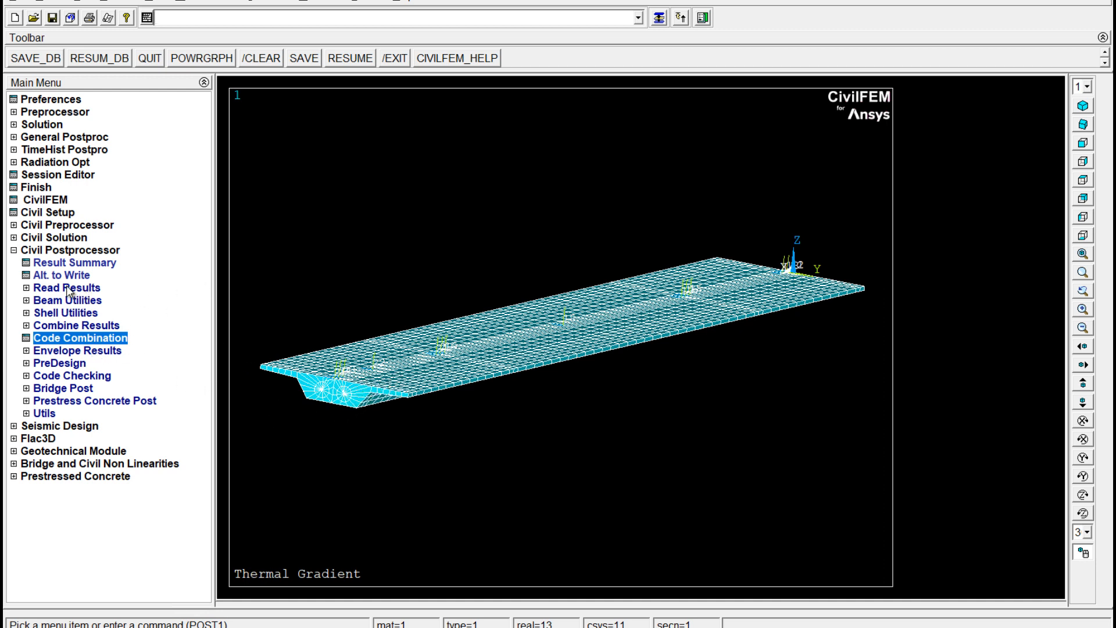
- Open the Cross Sections Explorer in the Civil Preprocessor and inspect the geometry and properties of concrete section 2
click(40, 226)
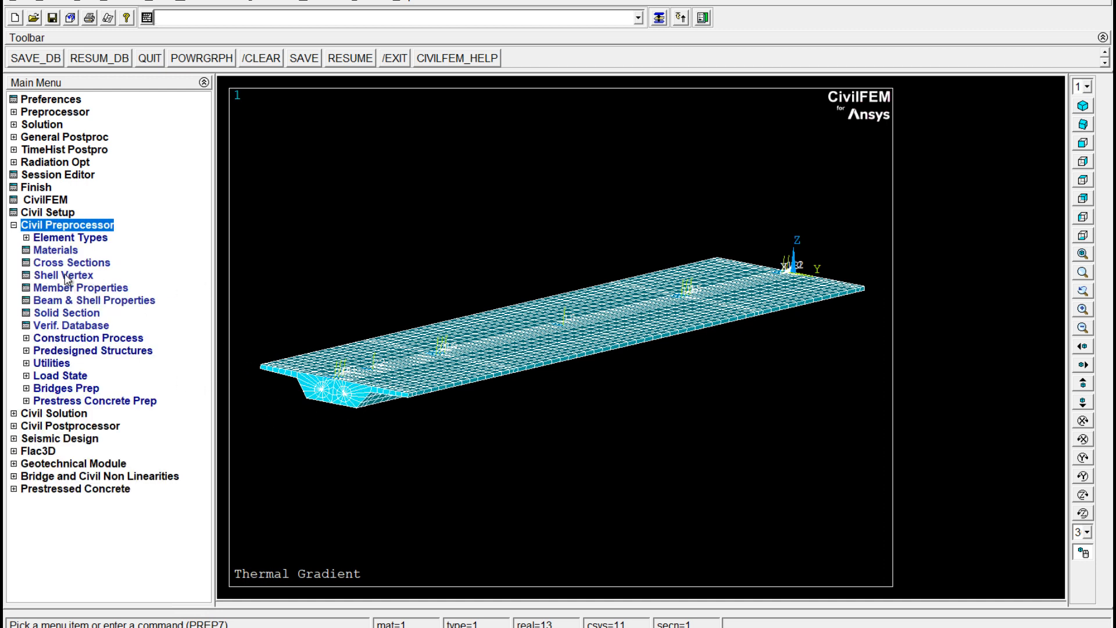
click(87, 265)
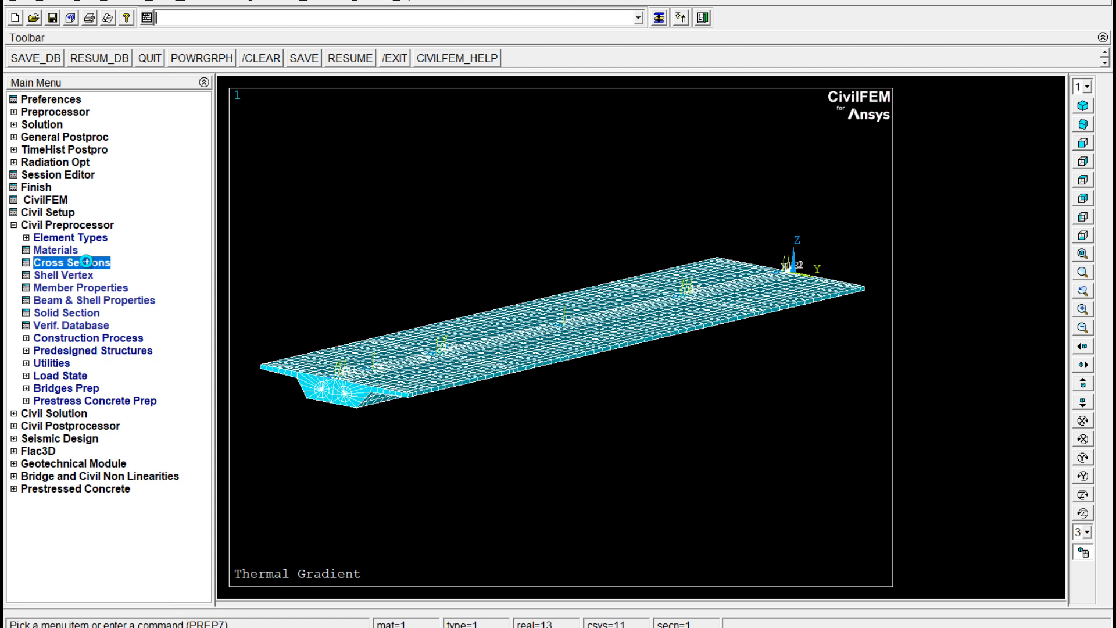
click(363, 211)
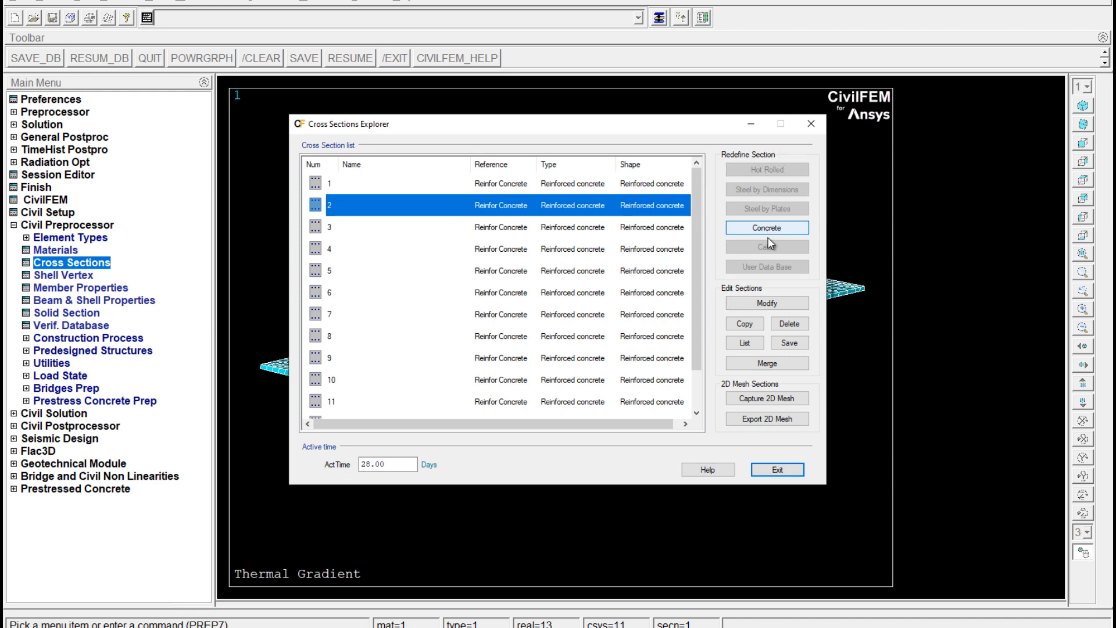
click(768, 303)
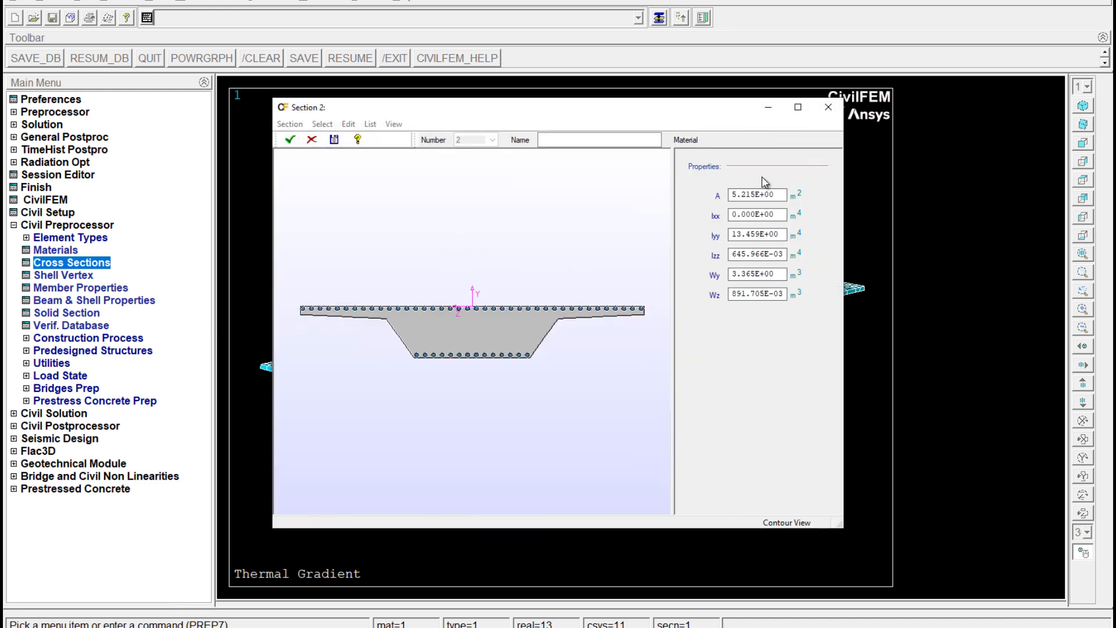
click(828, 109)
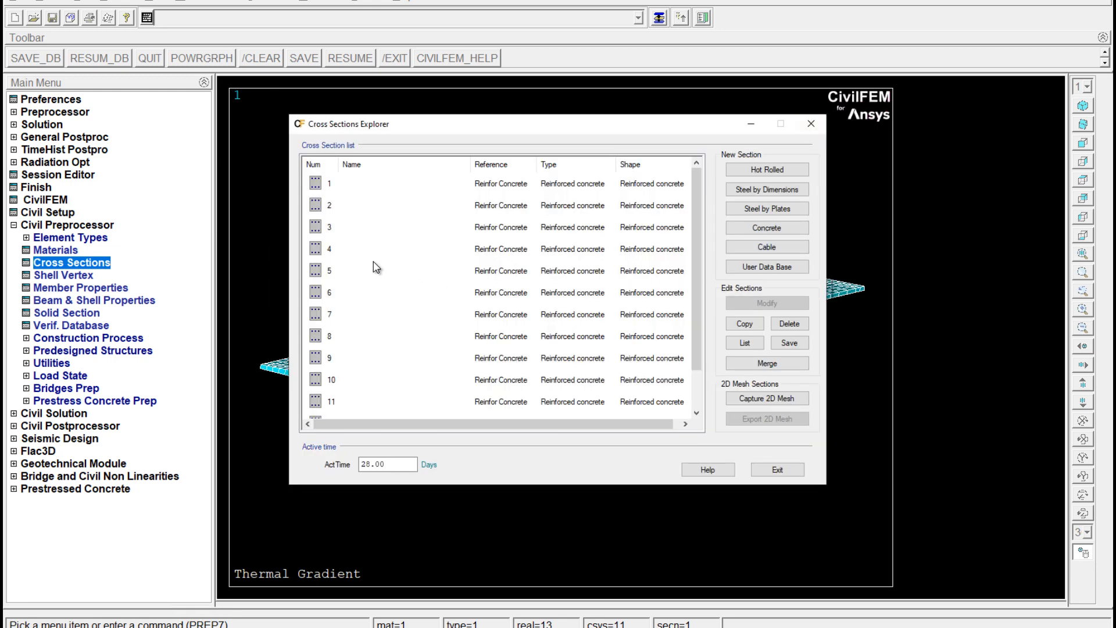
- Inspect the geometry and properties of concrete section 3 and close the Cross Sections Explorer
click(484, 233)
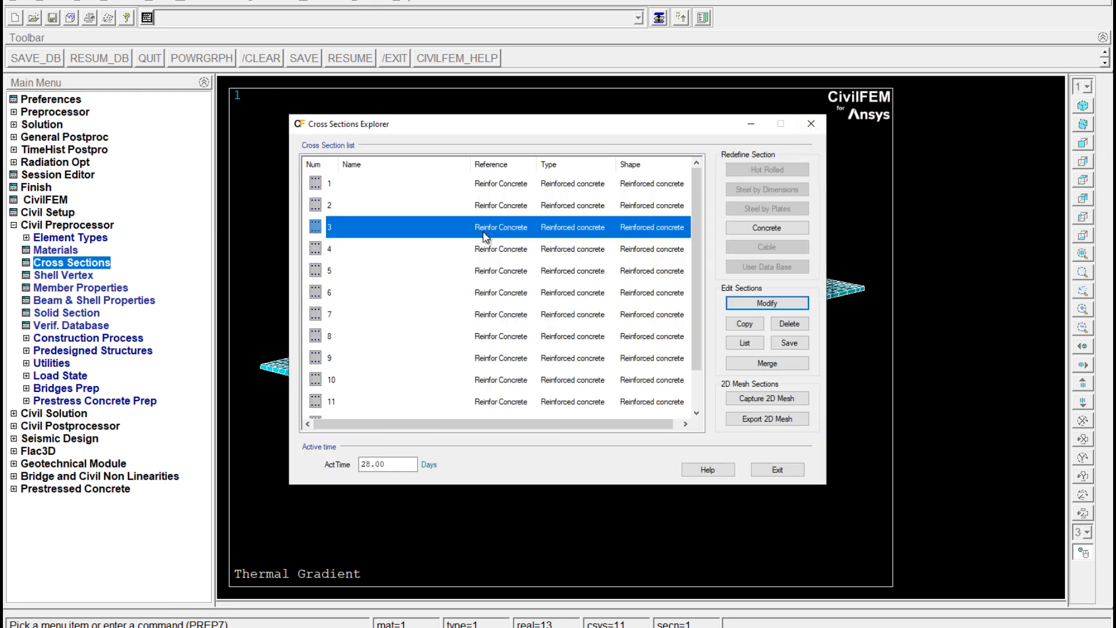
click(767, 302)
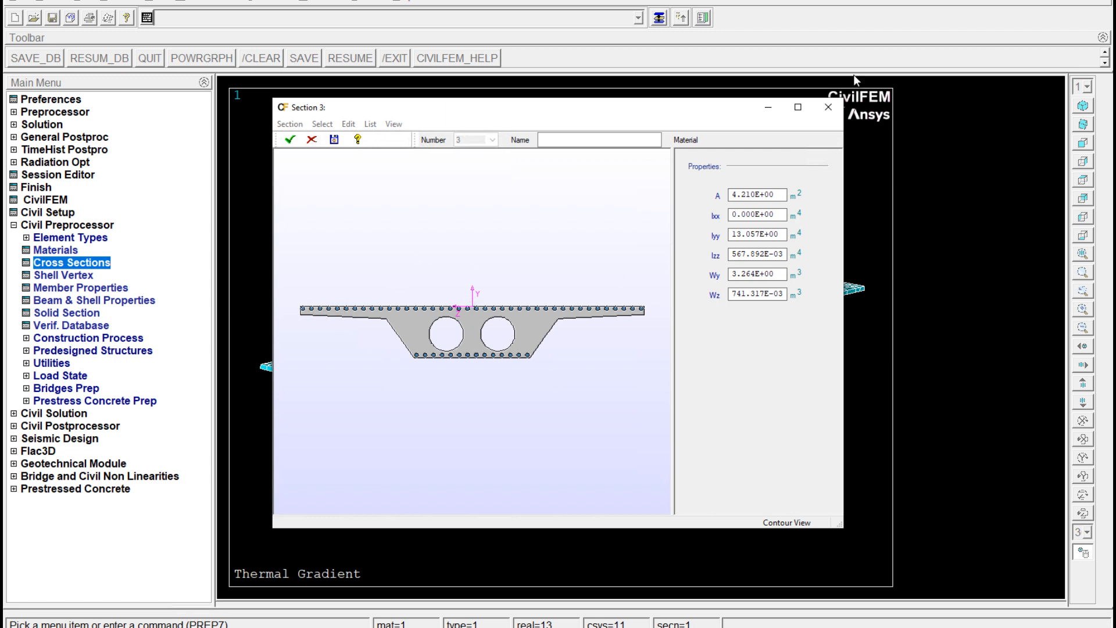
click(827, 108)
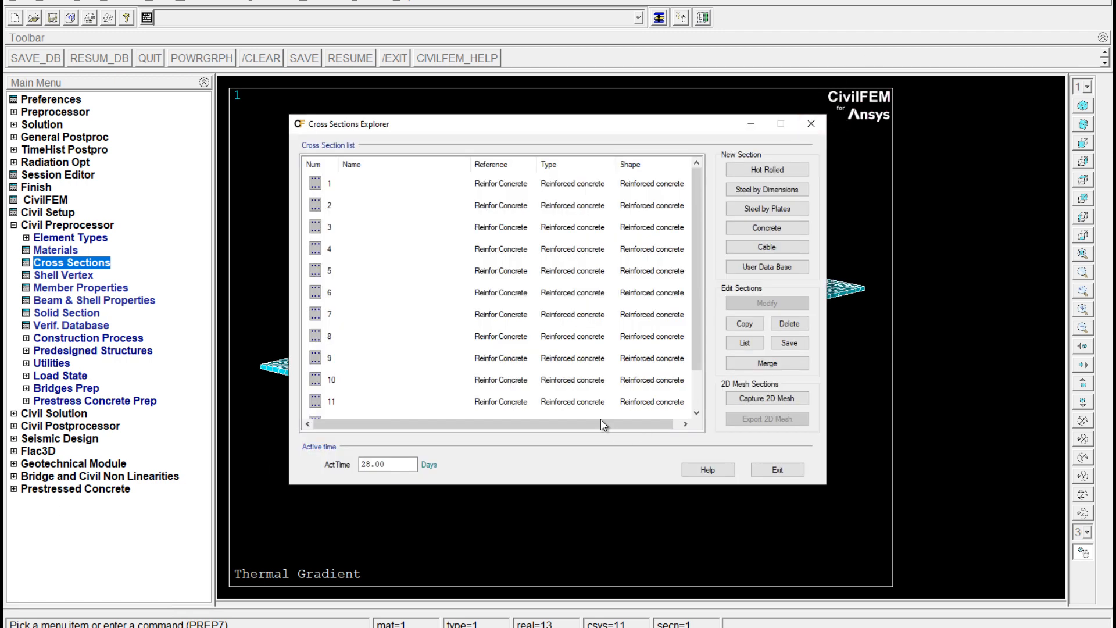
click(813, 124)
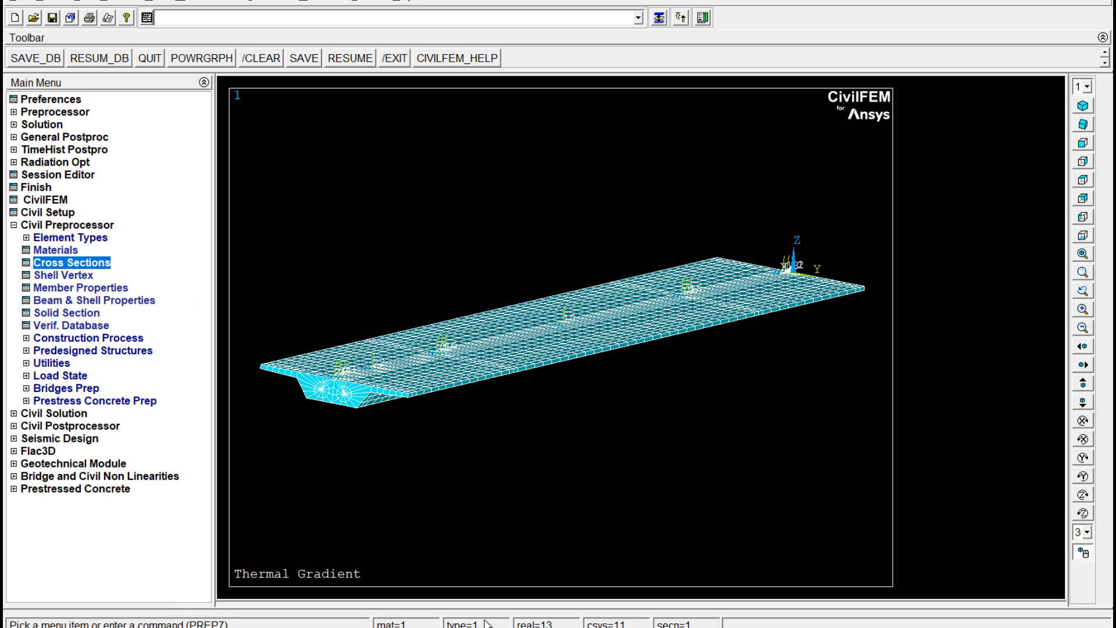
- Open the prestressed concrete Tendon Editor and inspect the tendon positions in the cross sections of cuts 1, 2 and 3
click(29, 401)
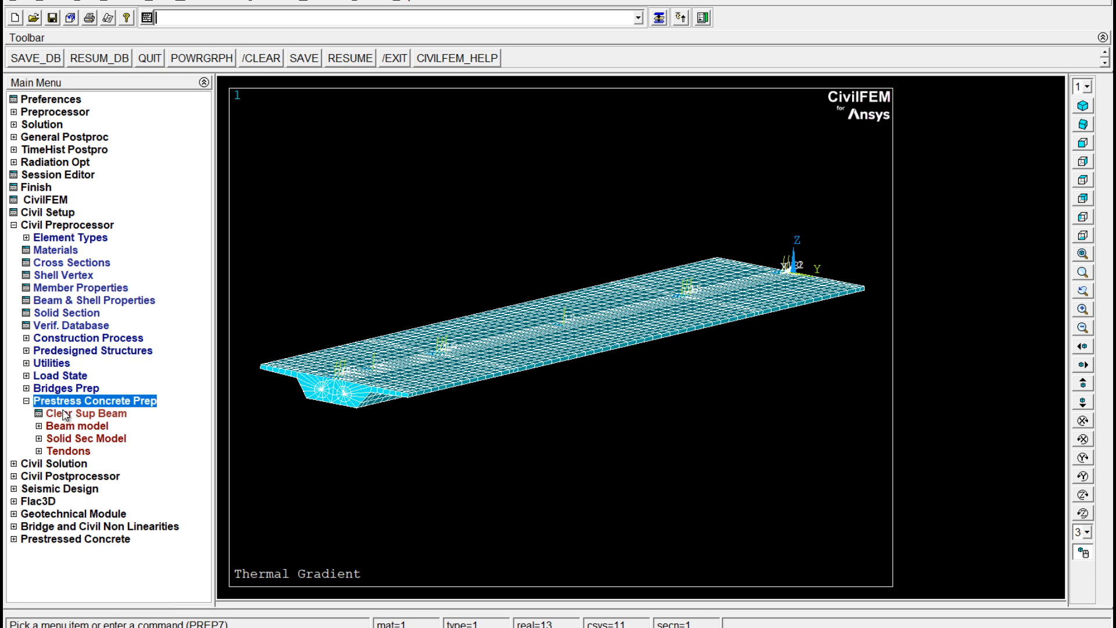
click(44, 452)
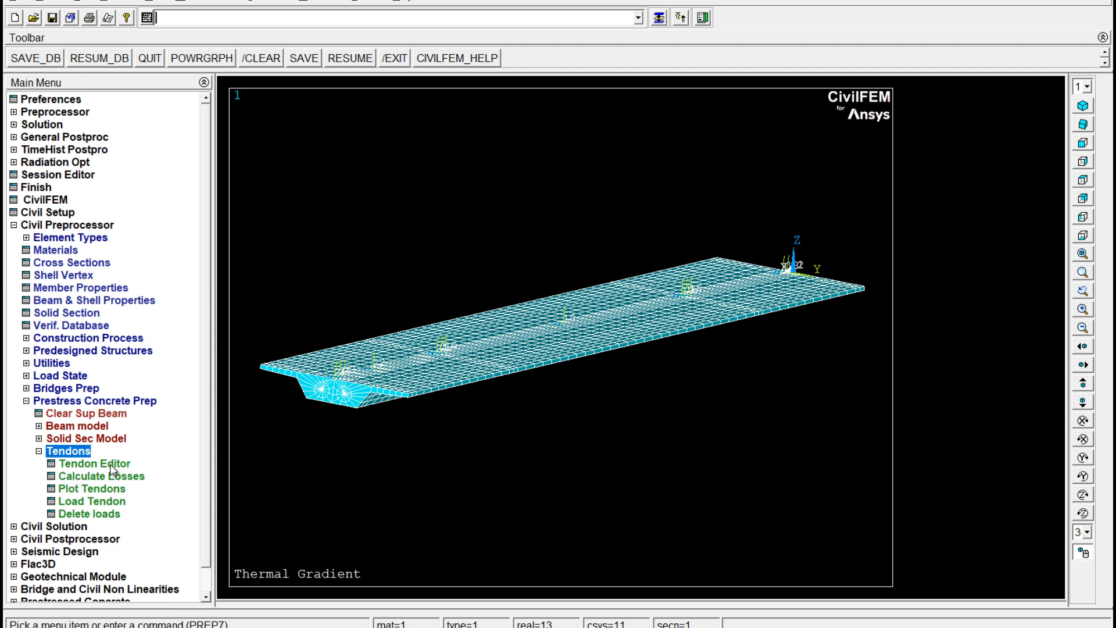
click(112, 469)
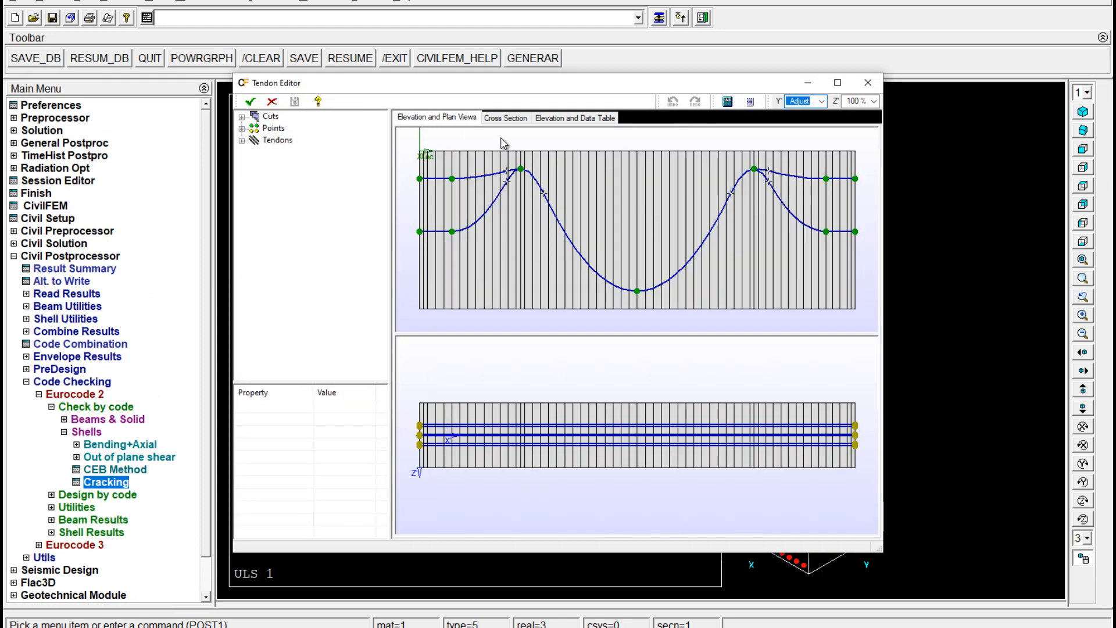
click(506, 119)
click(242, 117)
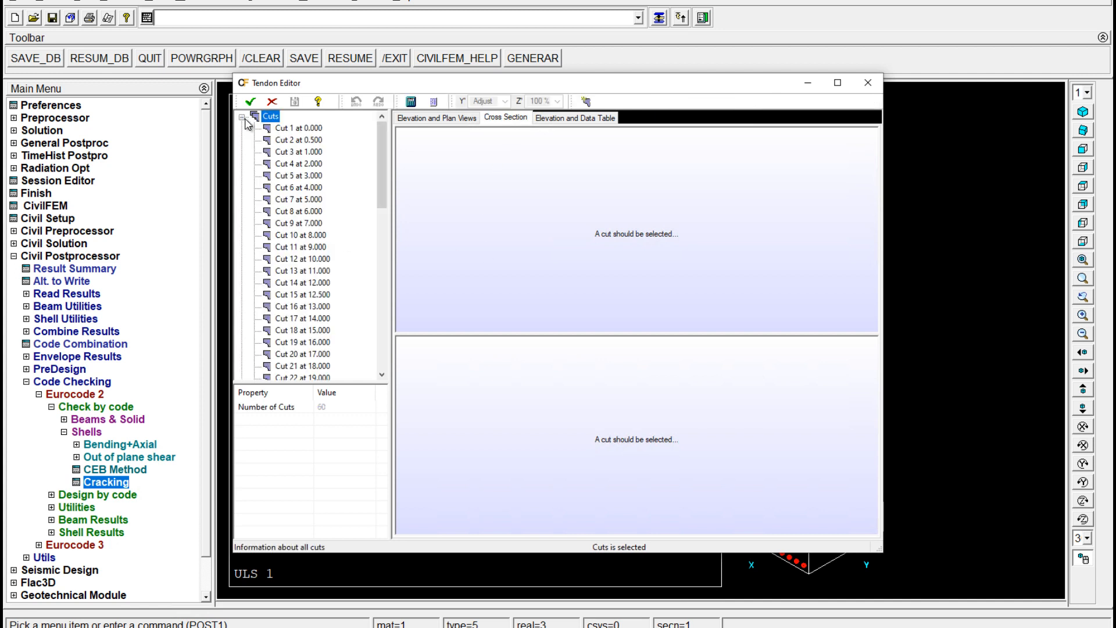
click(300, 129)
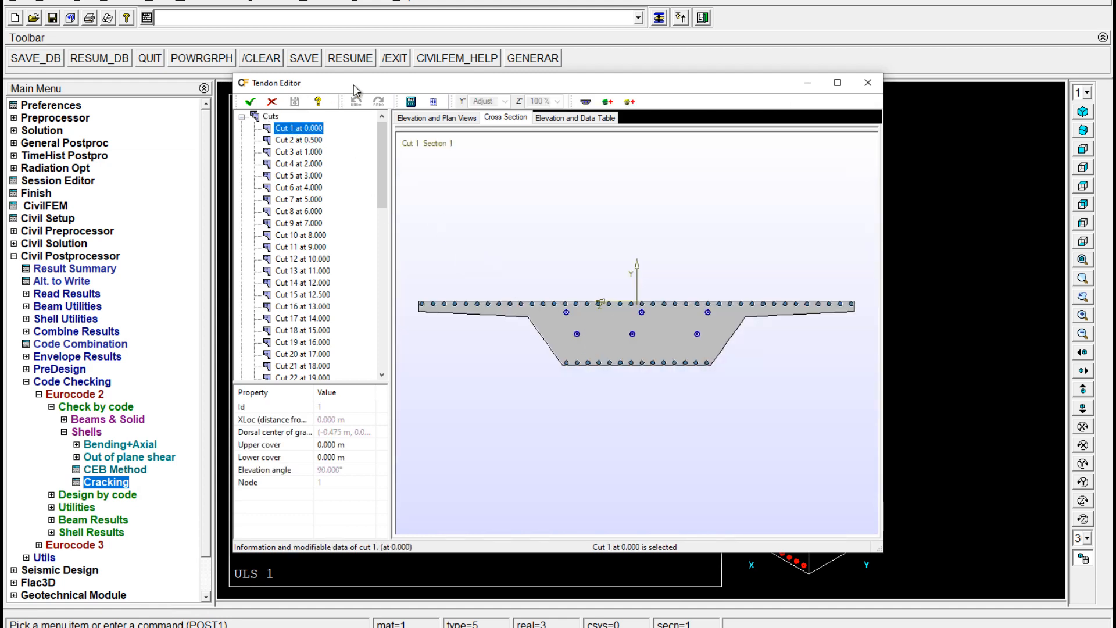
click(299, 140)
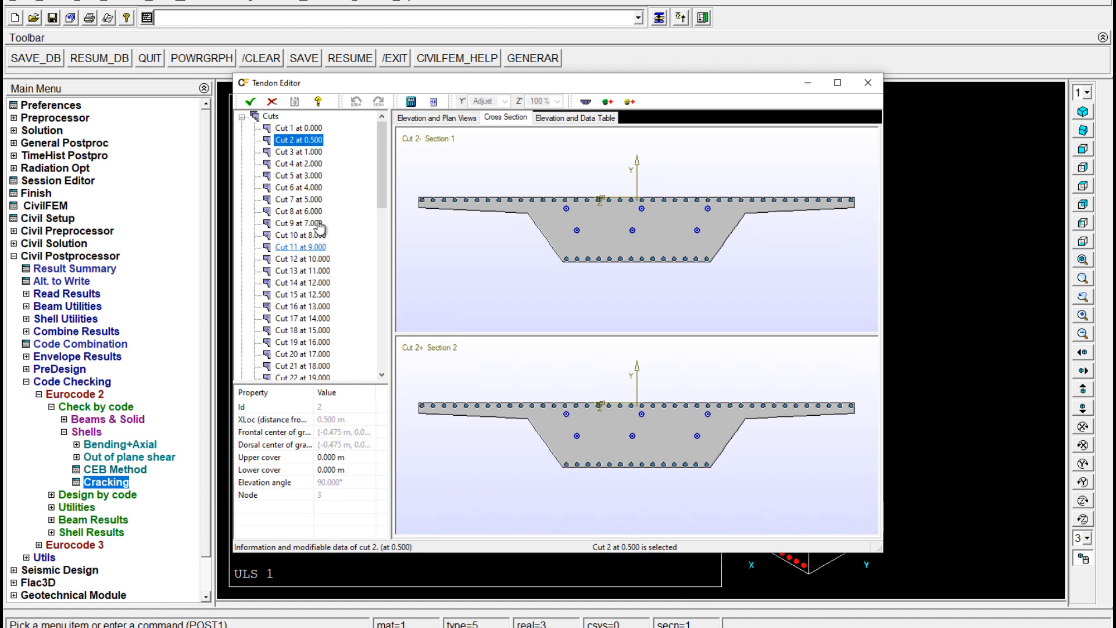
click(299, 152)
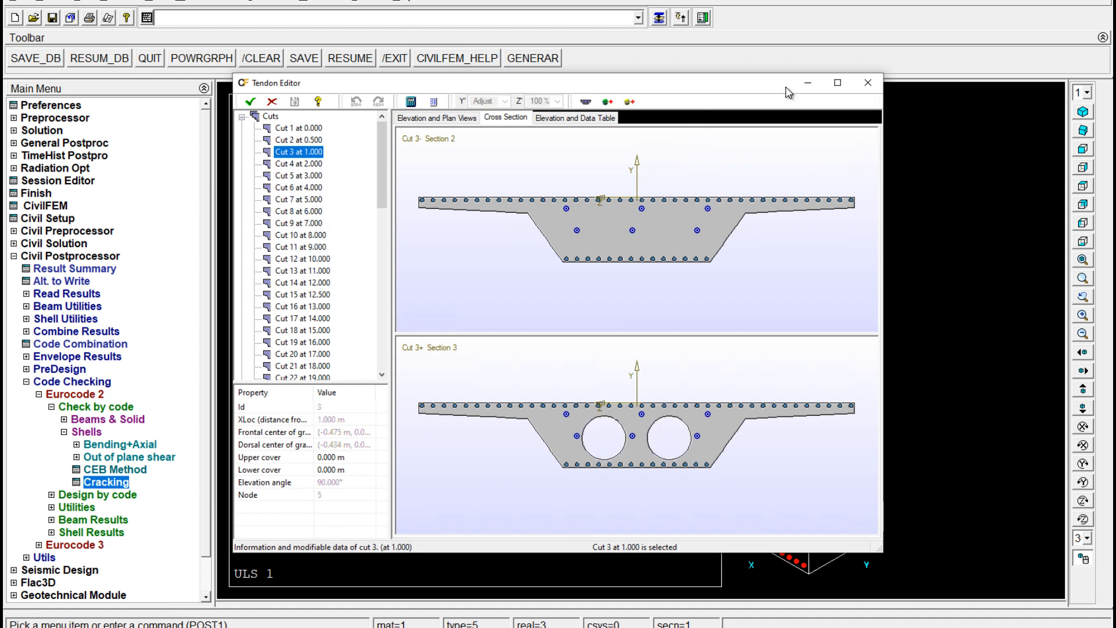
drag(787, 88, 1077, 43)
drag(942, 46, 673, 70)
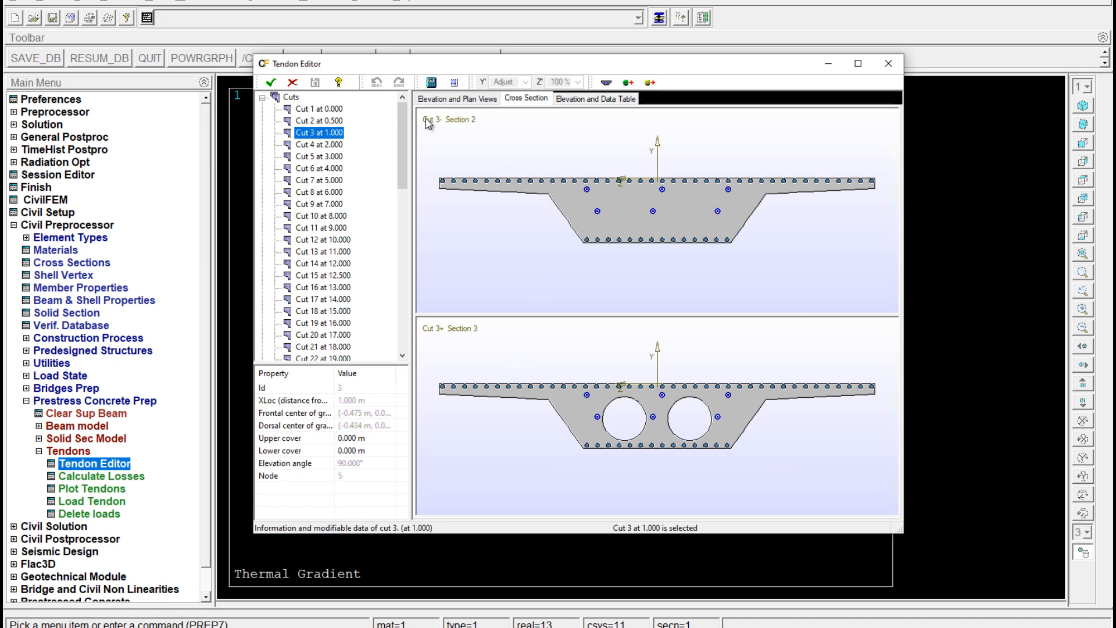
- Examine the tendon layout points in the elevation and plan views, including the properties of elevation Point 5
click(262, 98)
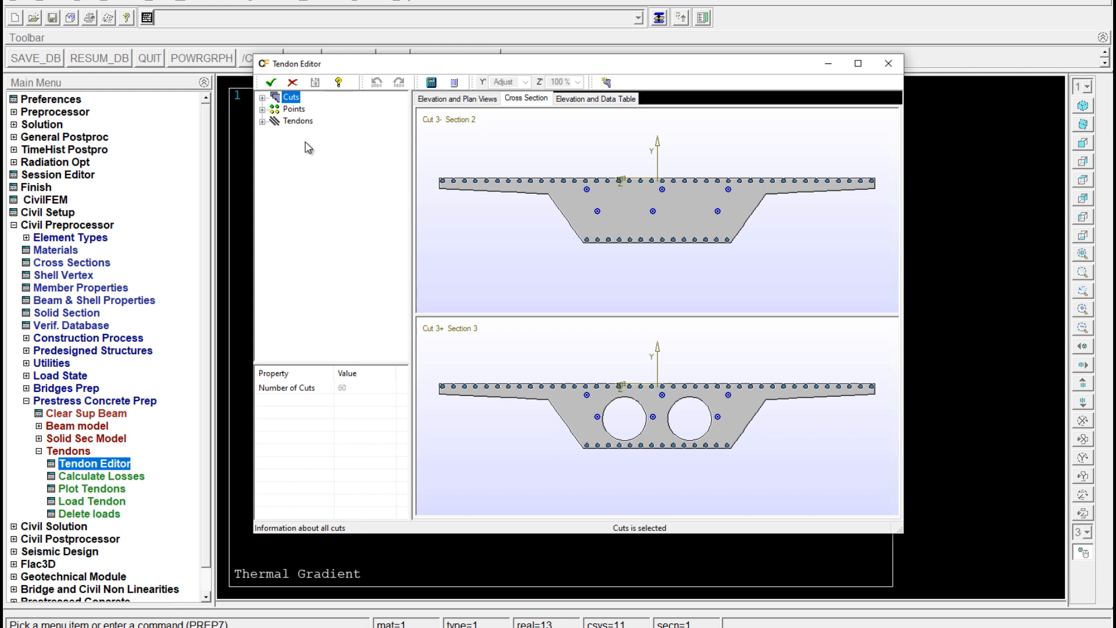
click(263, 110)
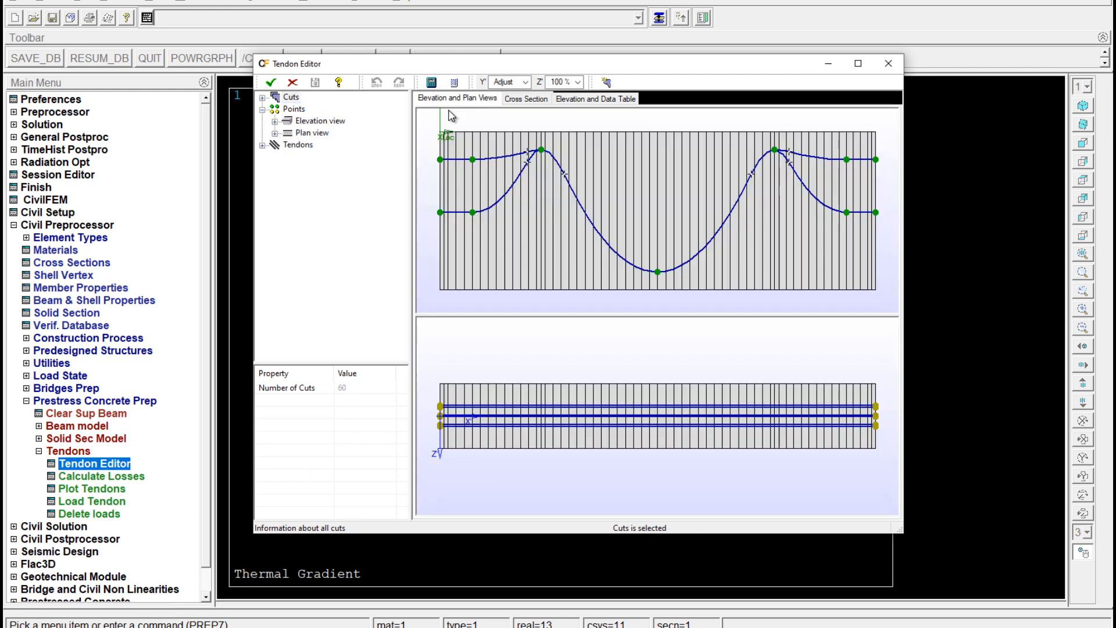
click(441, 161)
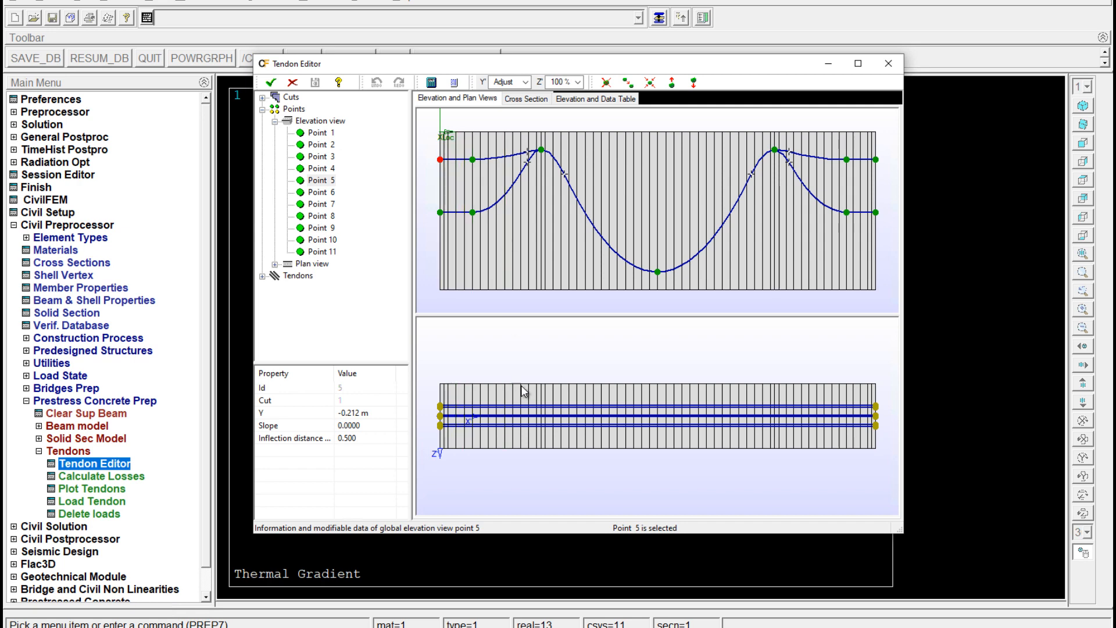
click(276, 264)
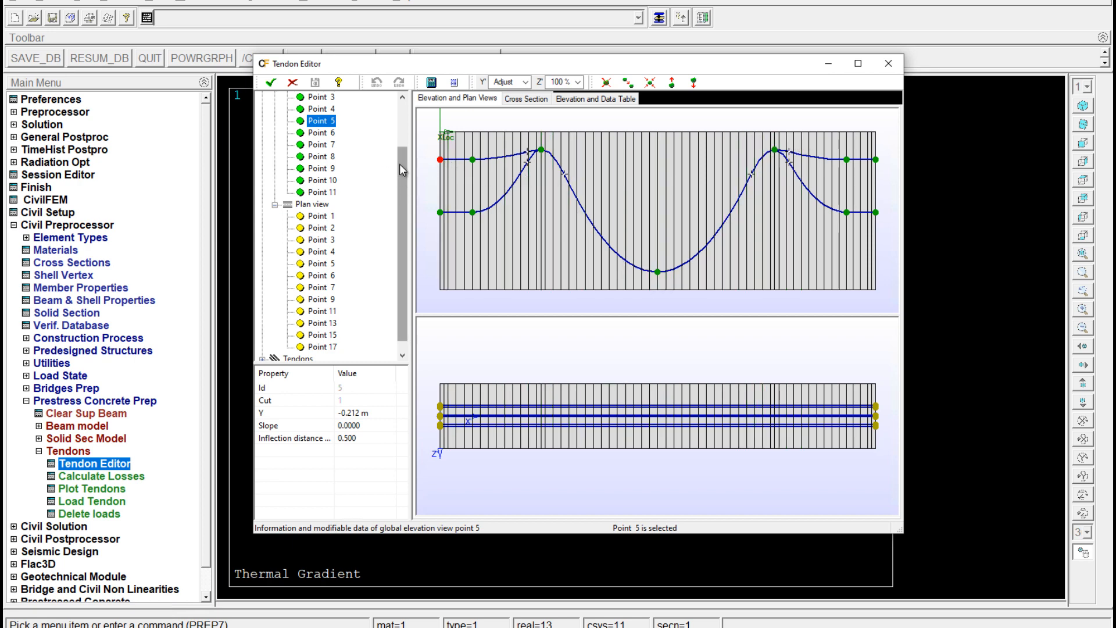
scroll(400, 169, up, 2)
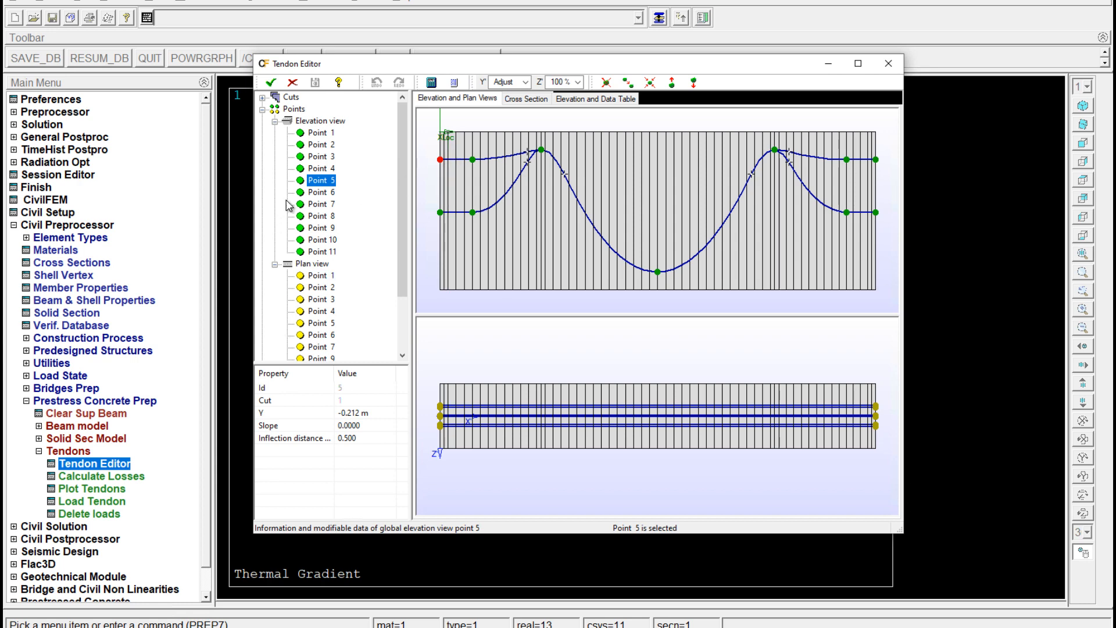
- List the tendons and review the prestressing properties of Tendon 1
click(263, 109)
click(262, 122)
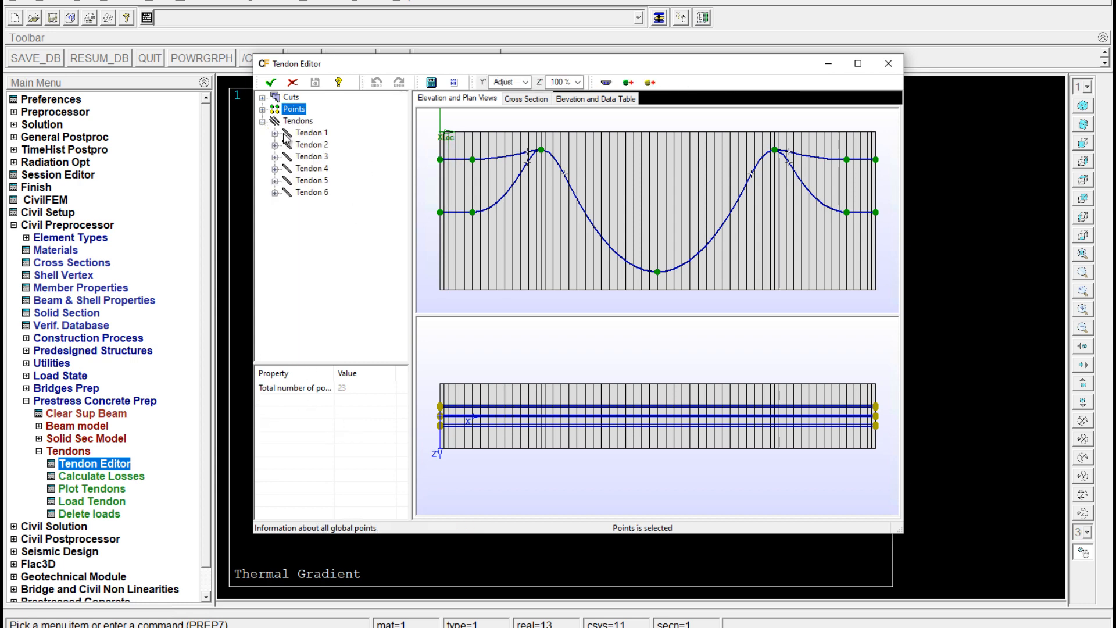
click(322, 134)
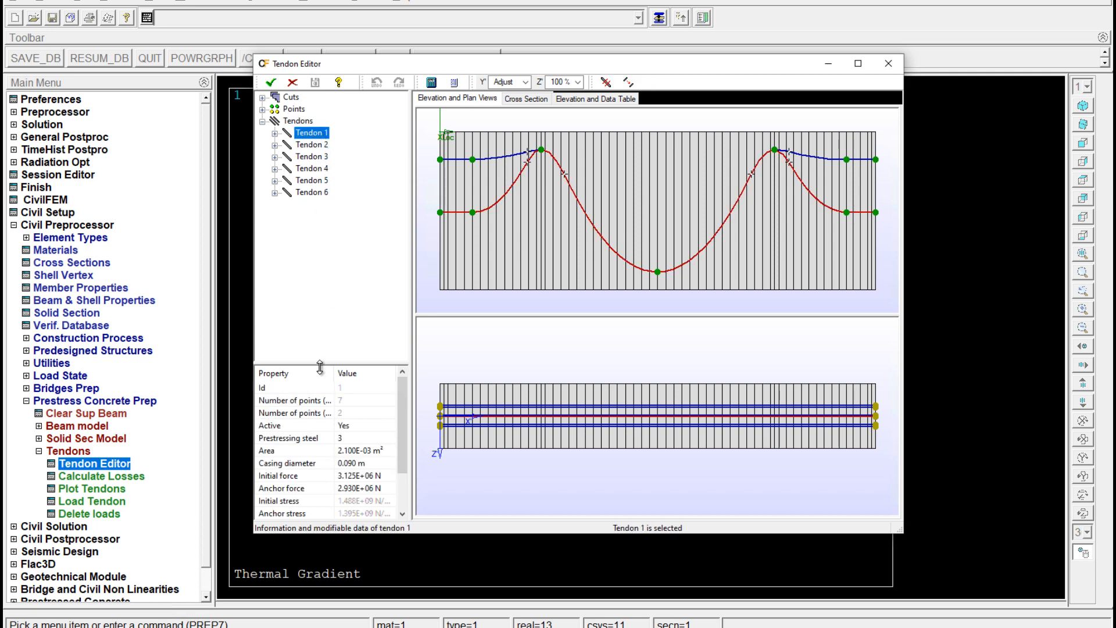
scroll(394, 462, down, 1)
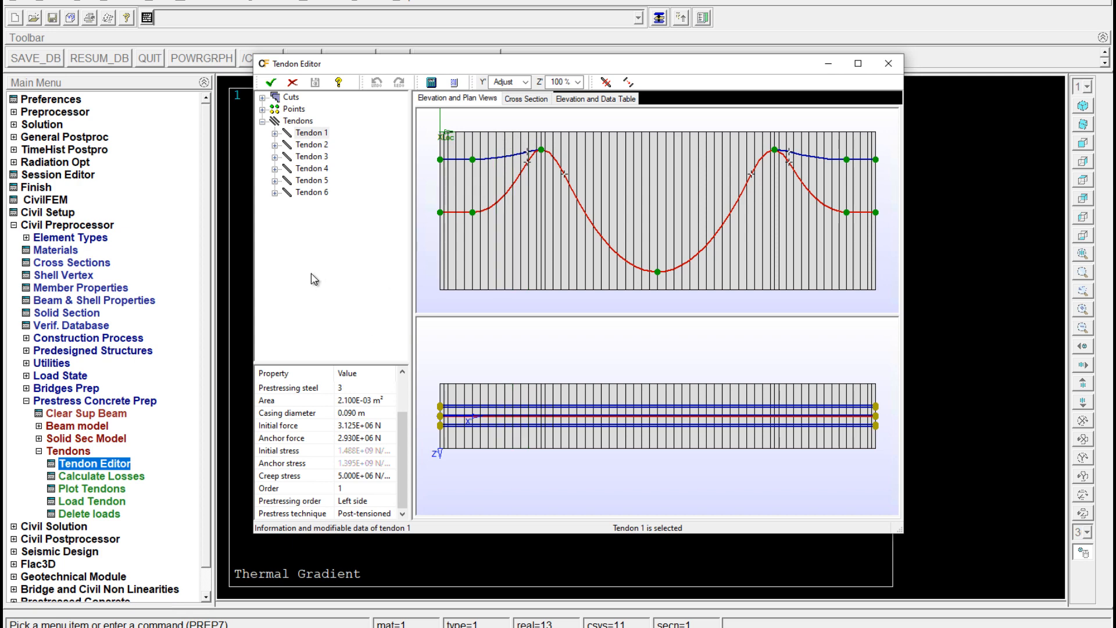
- Review the Elevation and Data Table of tendon prestress forces and losses in a maximized Tendon Editor, and return to the bridge model
click(612, 100)
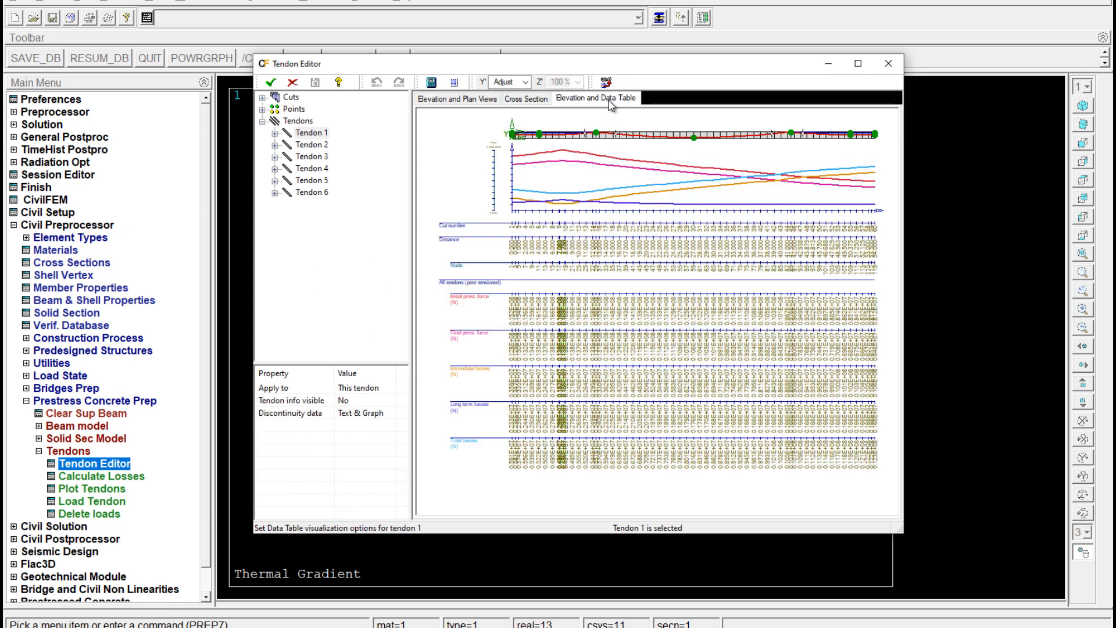
click(858, 62)
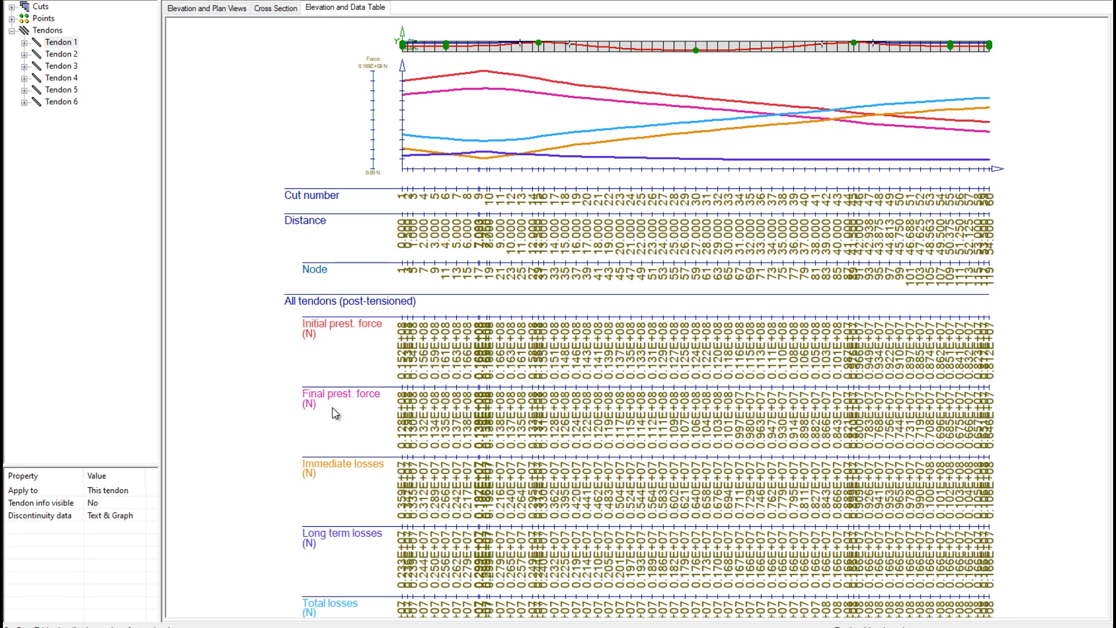
scroll(344, 486, down, 3)
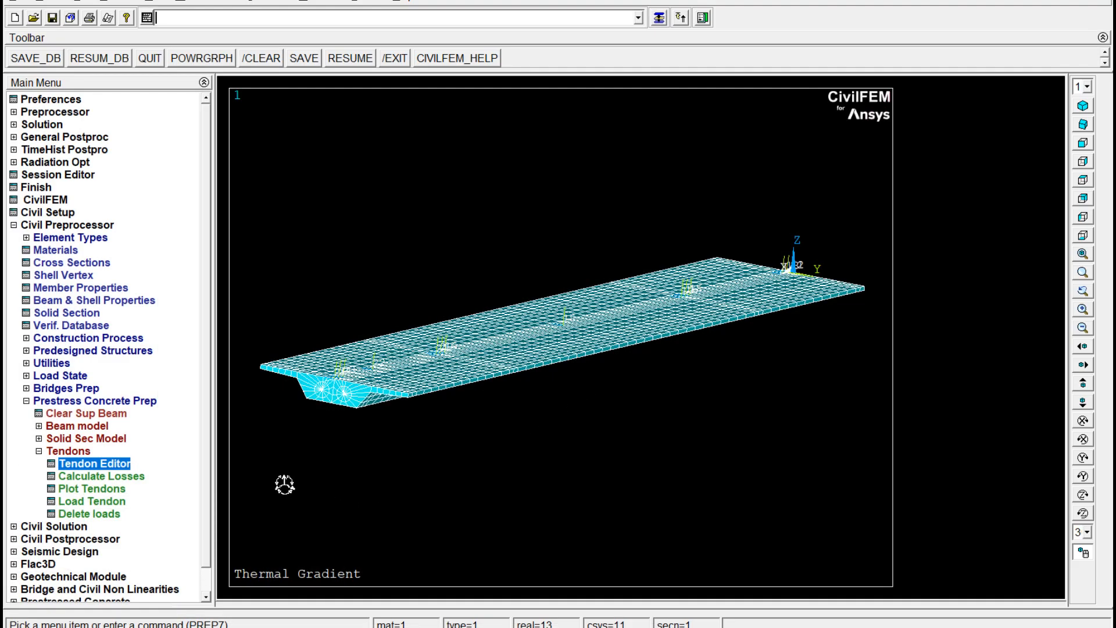
scroll(52, 445, down, 1)
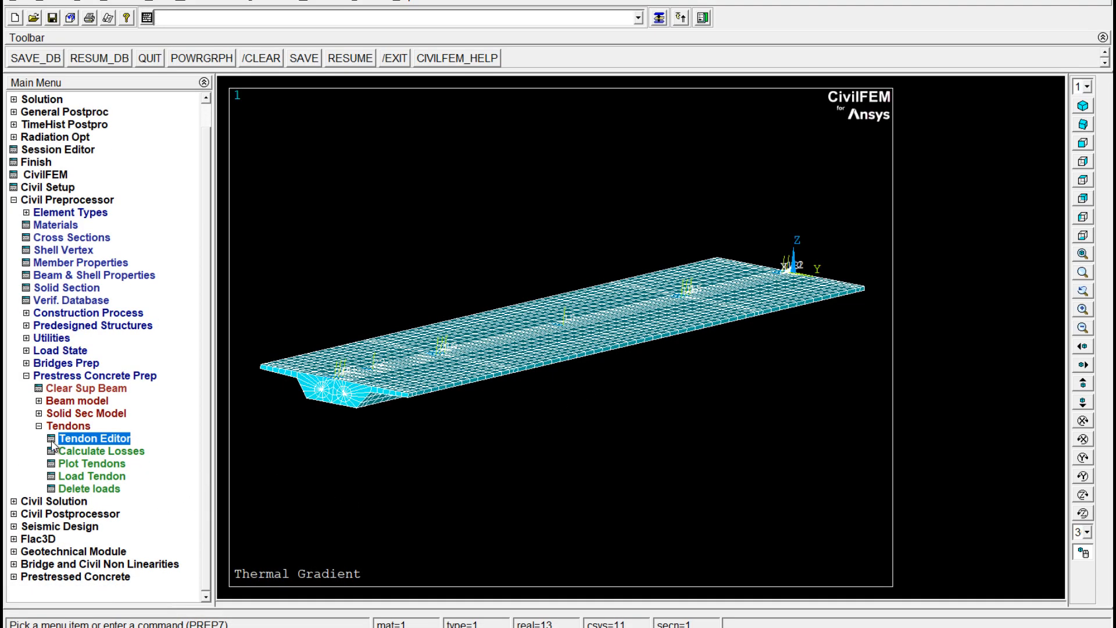
click(24, 377)
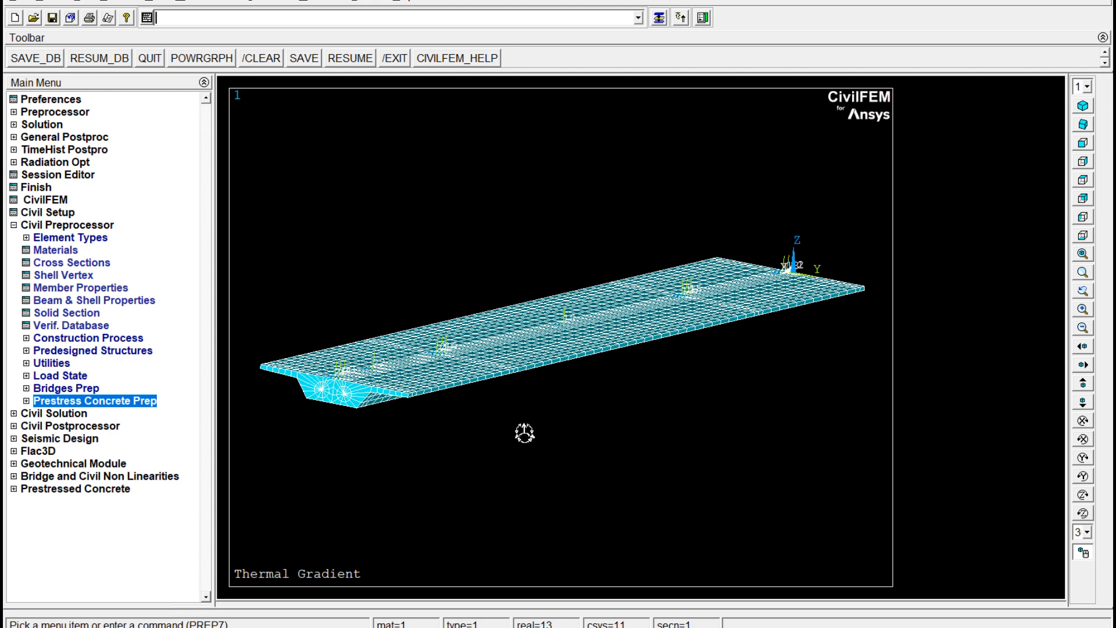
- Open the bridge traffic load Vehicle editor, review the wheel layout and properties of Vehicle 1, and close the editor
right_drag(525, 434, 521, 433)
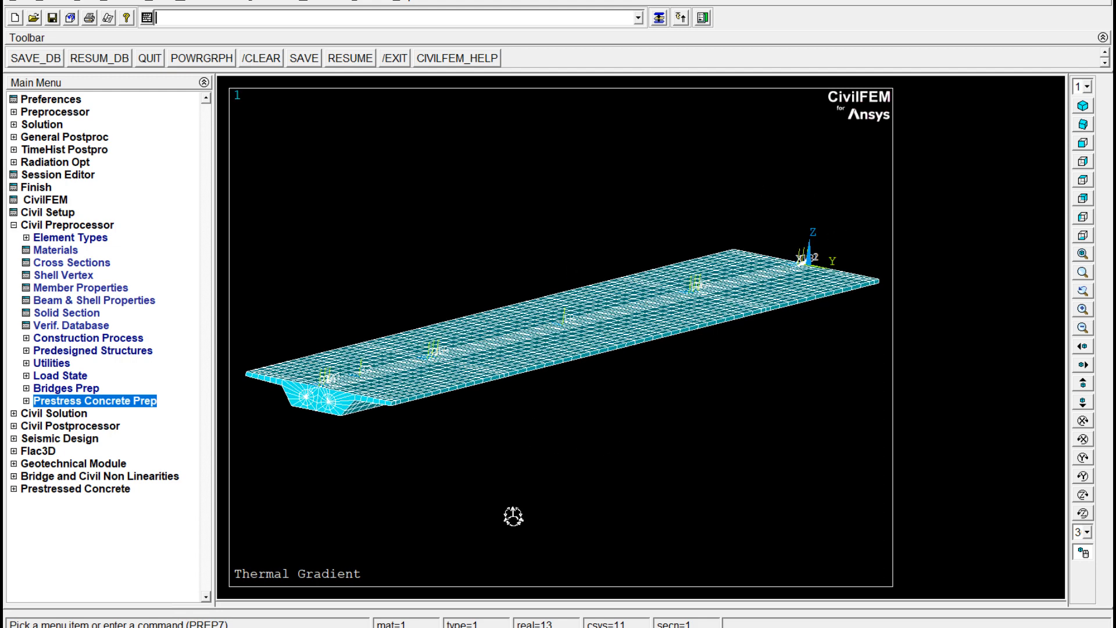
click(14, 413)
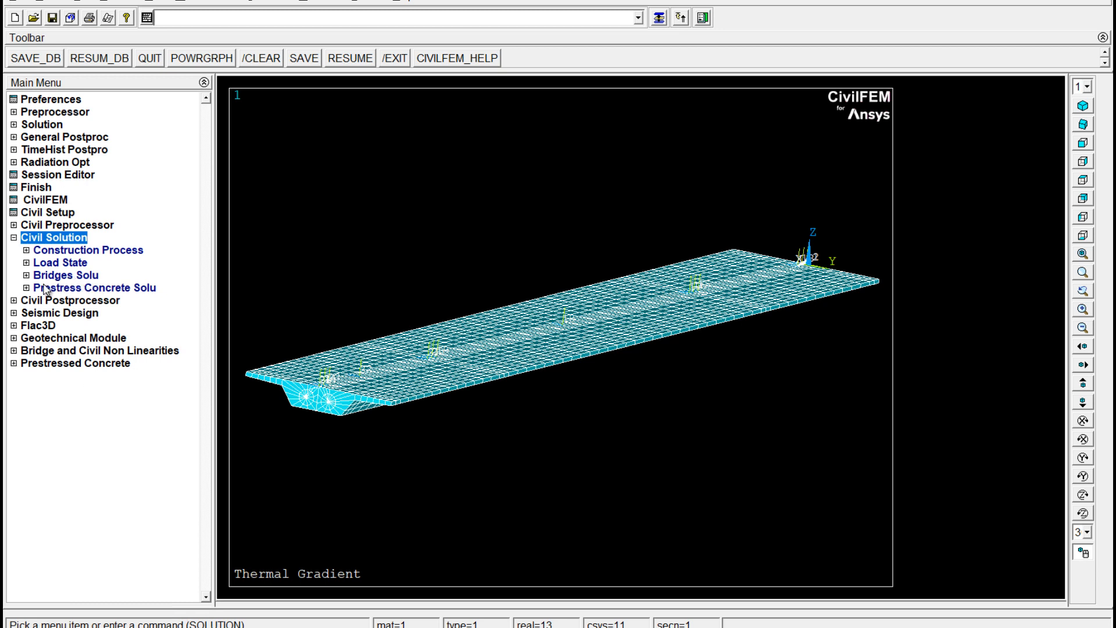
click(26, 275)
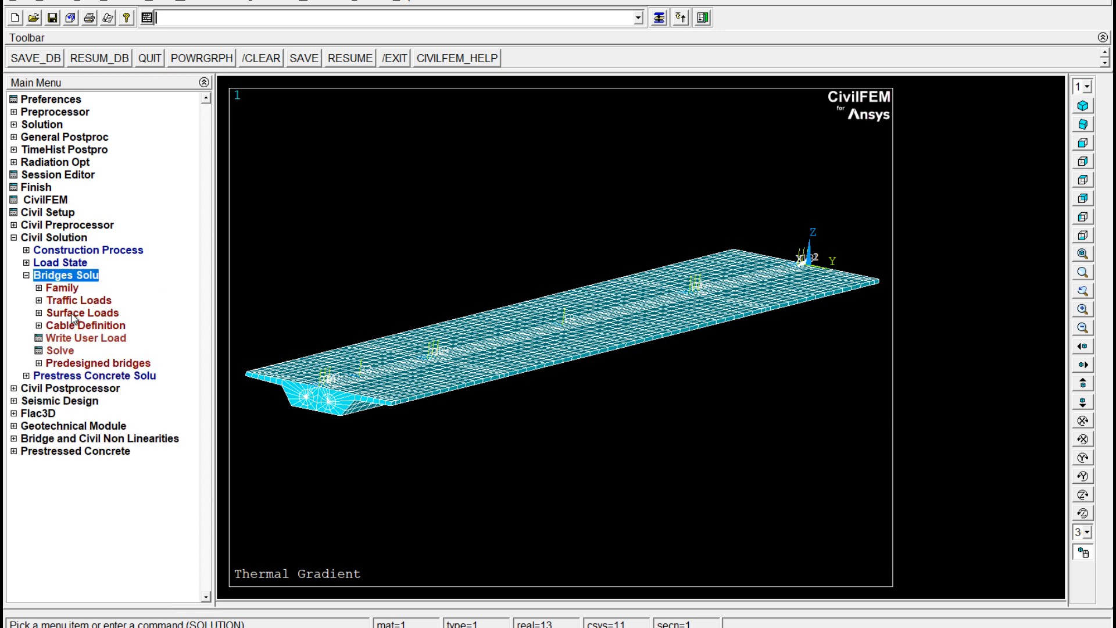
click(42, 302)
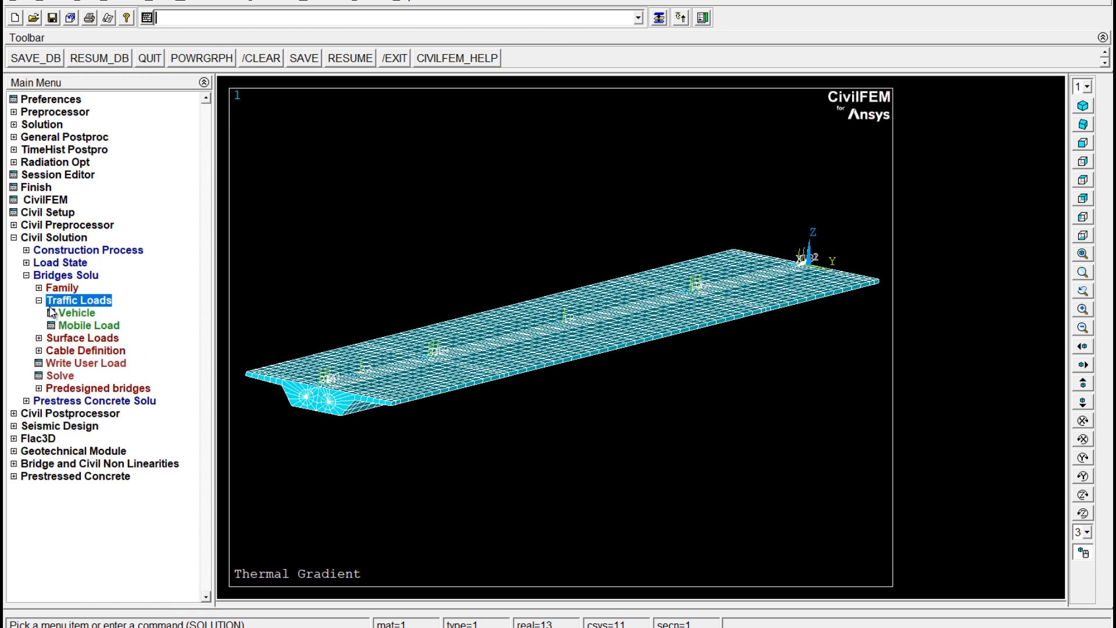
click(68, 318)
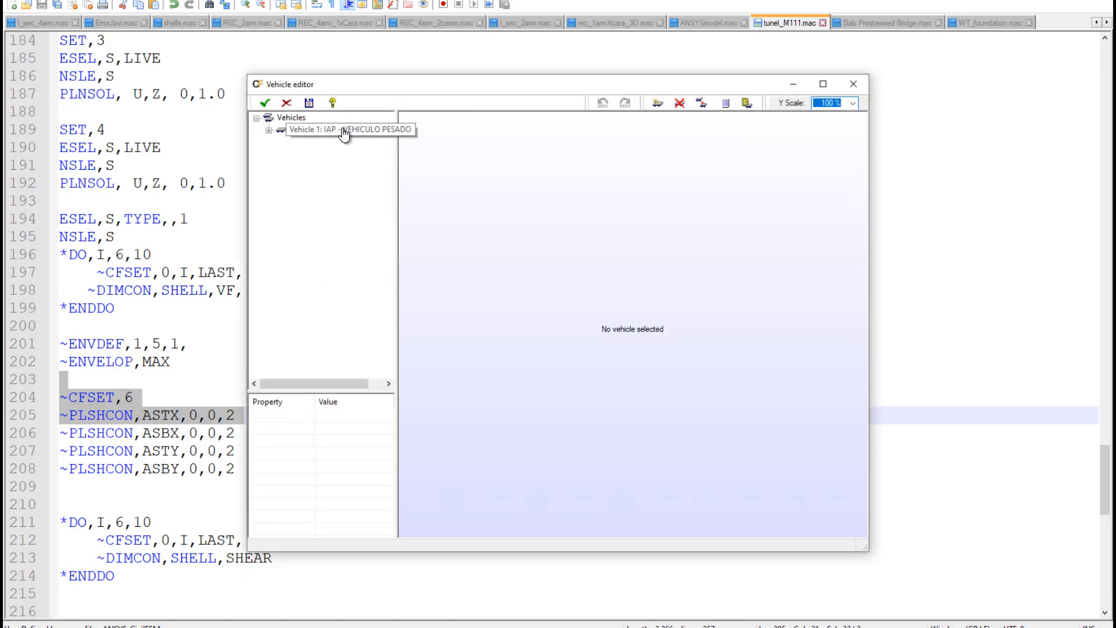
click(275, 132)
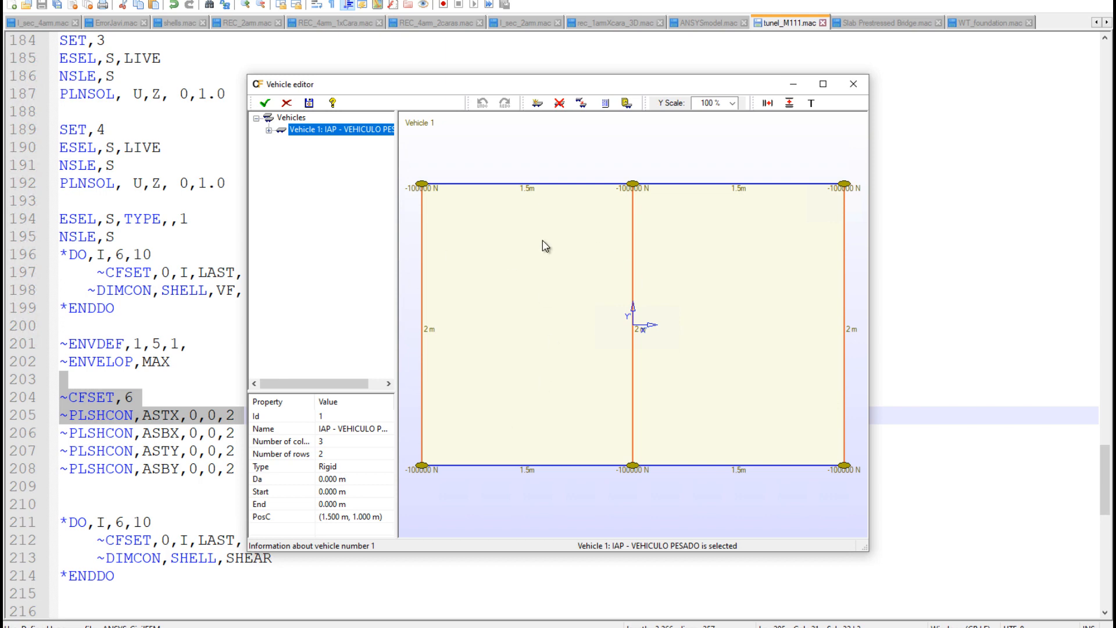
click(269, 131)
click(256, 118)
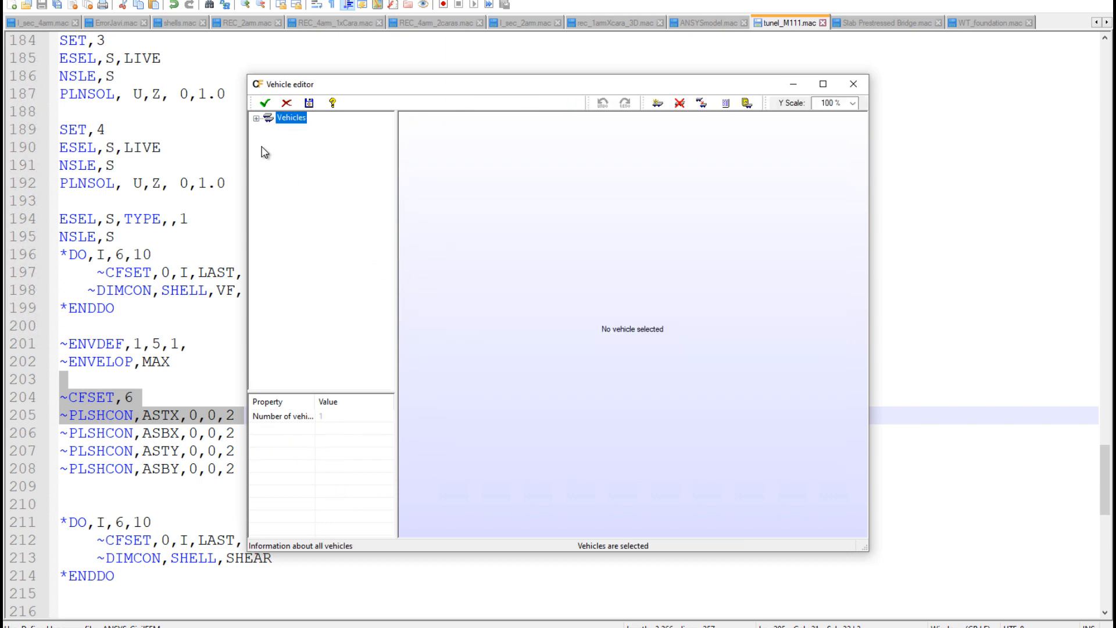
click(854, 87)
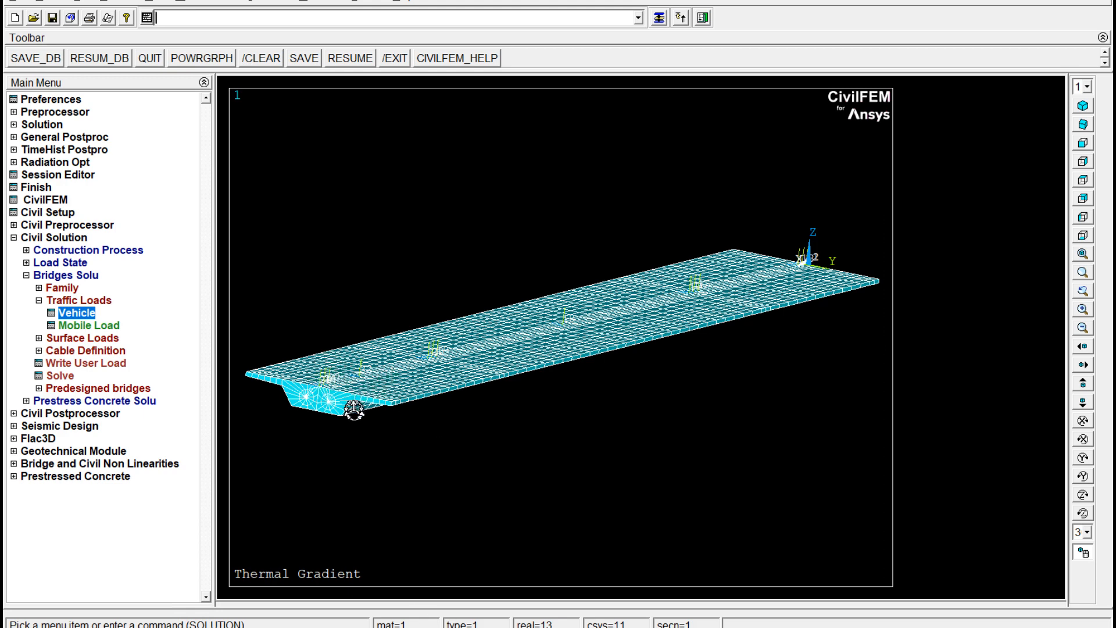
- Switch to Slab Prestressed Bridge.mac in the text editor and review the materials, bridge layout, cross-section reinforcement and cracking property commands
key(alt+Tab)
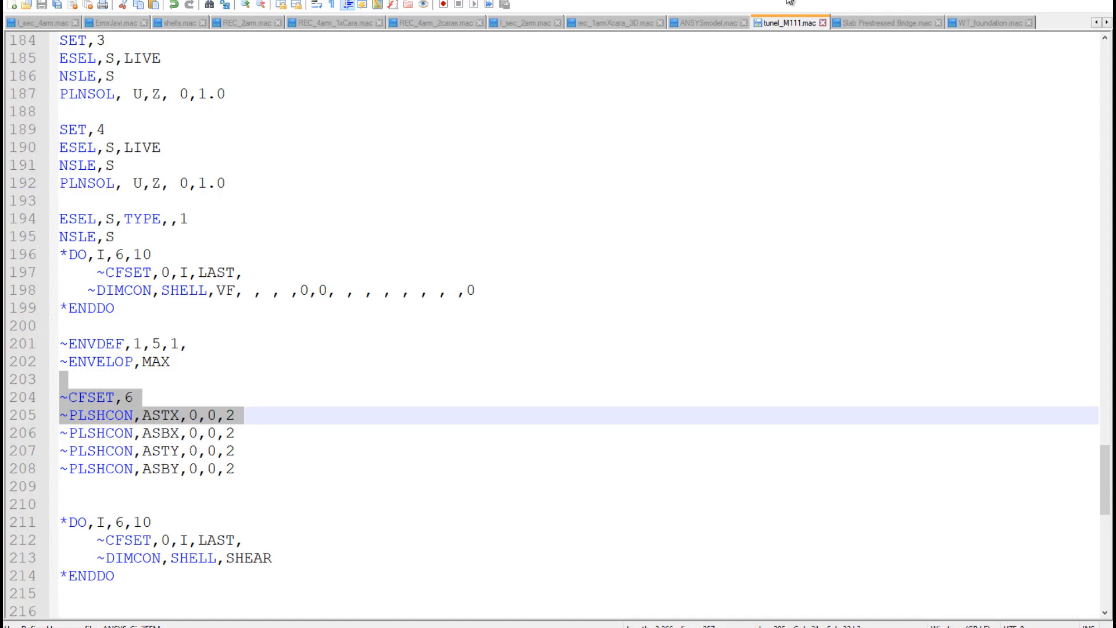
click(887, 23)
scroll(428, 171, up, 20)
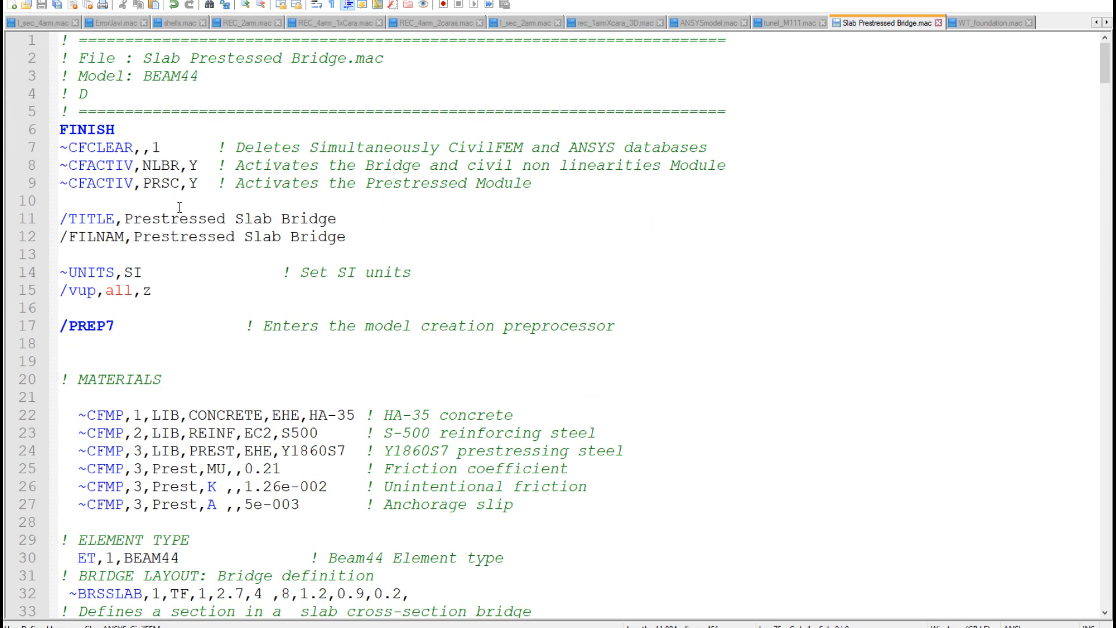
scroll(180, 207, down, 5)
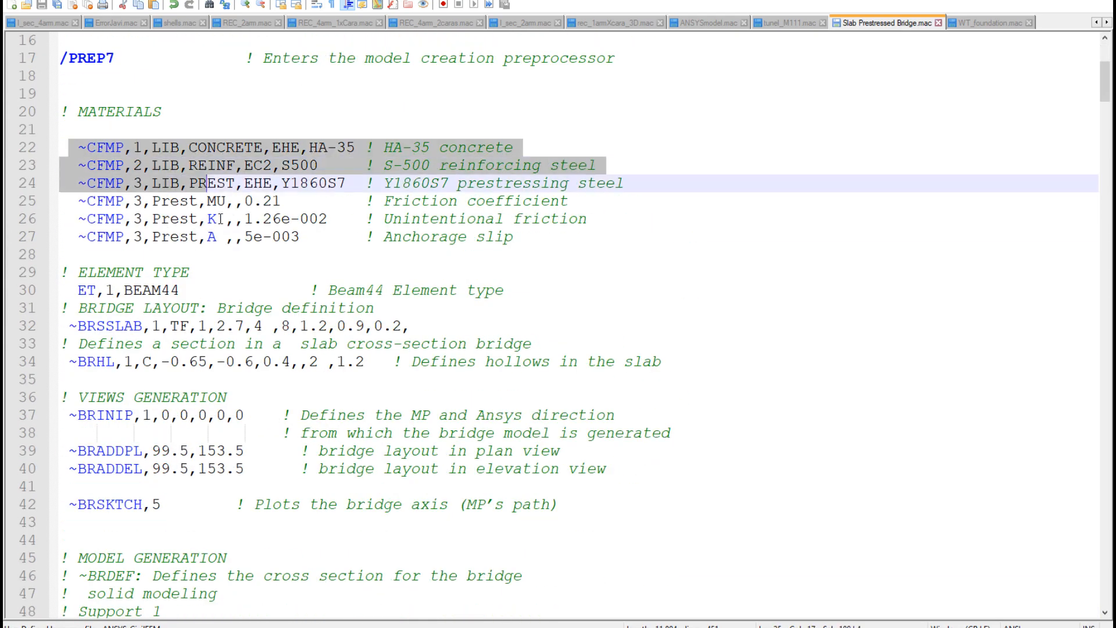
scroll(178, 313, down, 10)
scroll(177, 313, down, 6)
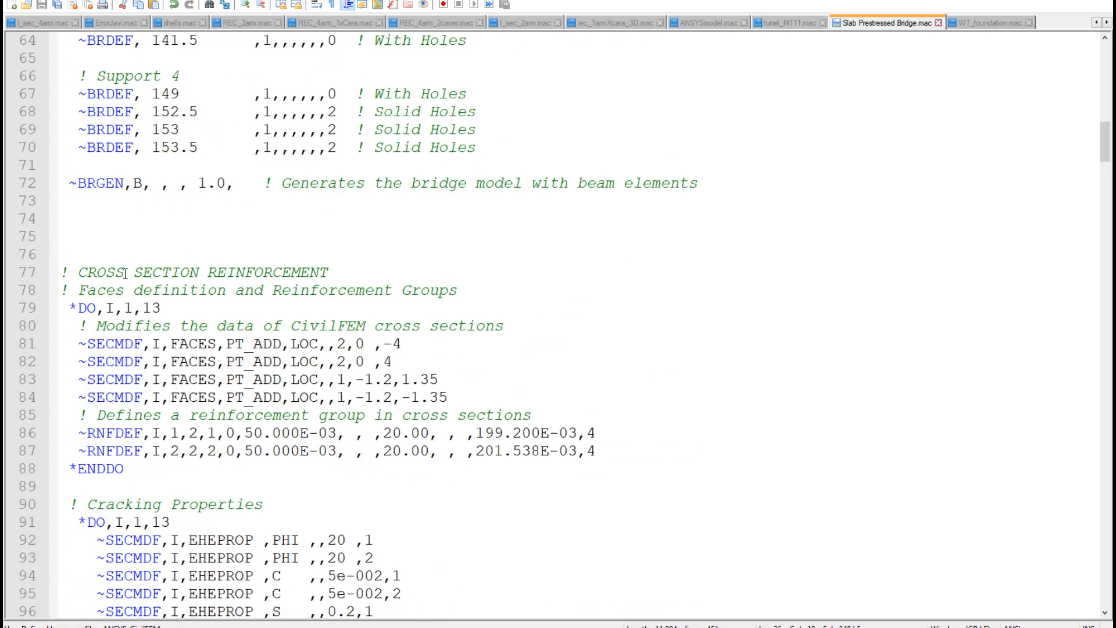
scroll(77, 351, down, 5)
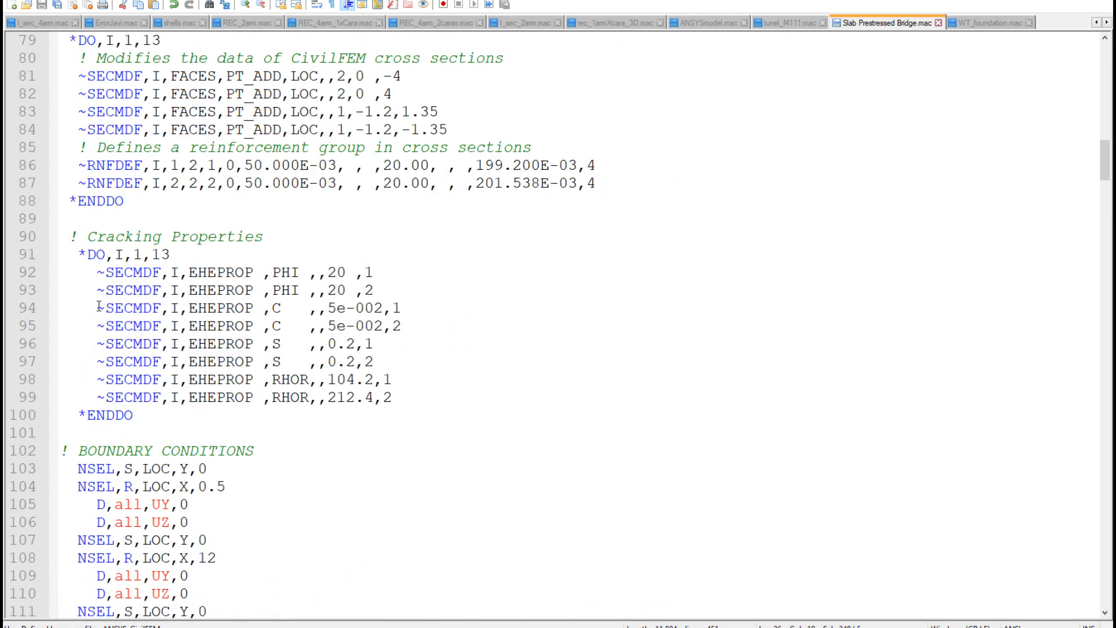
- Examine the boundary conditions, support beam and tendon definition commands in the Slab Prestressed Bridge macro
scroll(88, 274, down, 11)
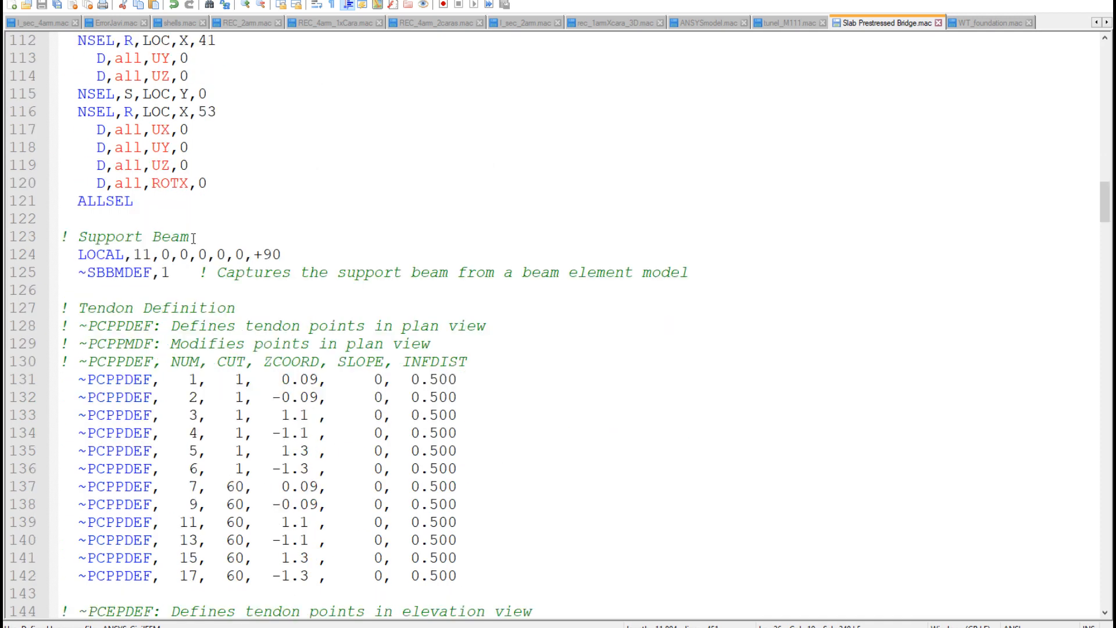
scroll(104, 201, up, 4)
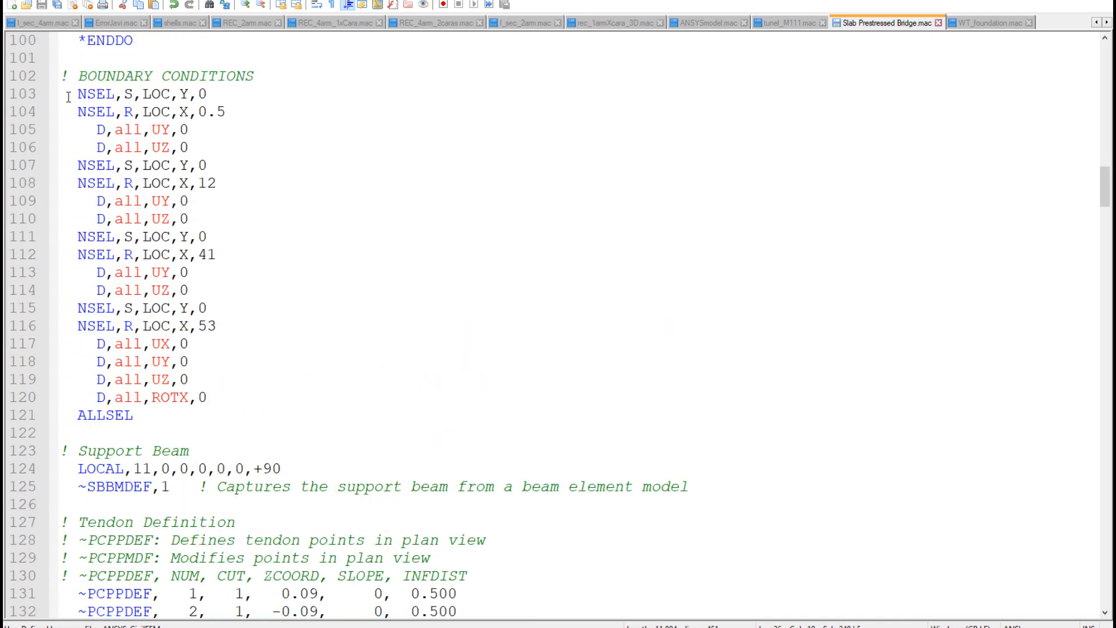
scroll(277, 272, down, 7)
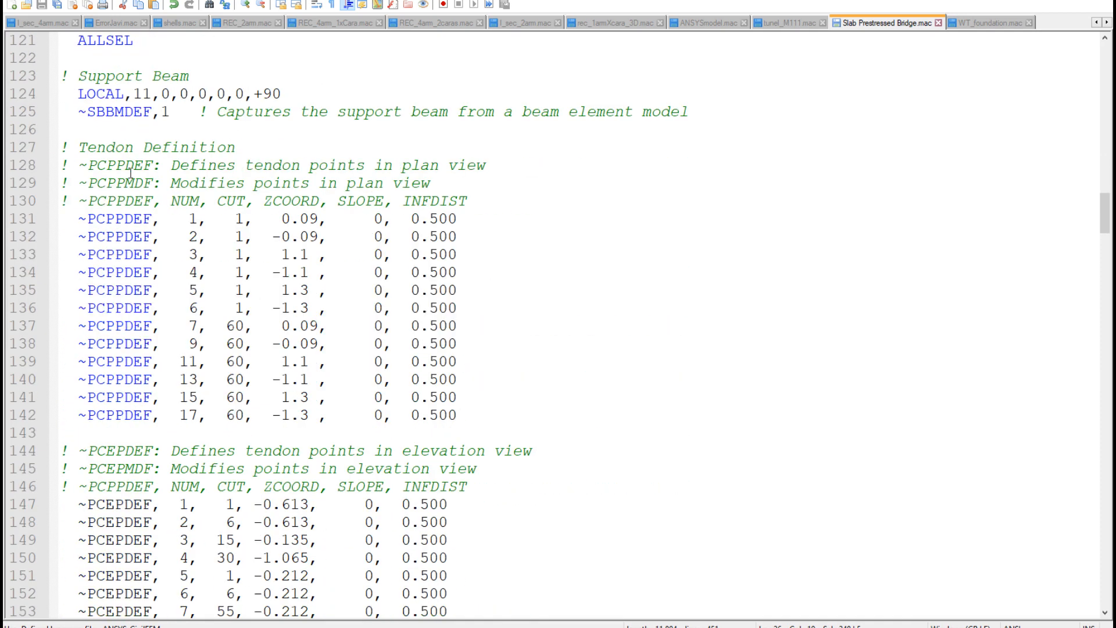
drag(72, 219, 208, 224)
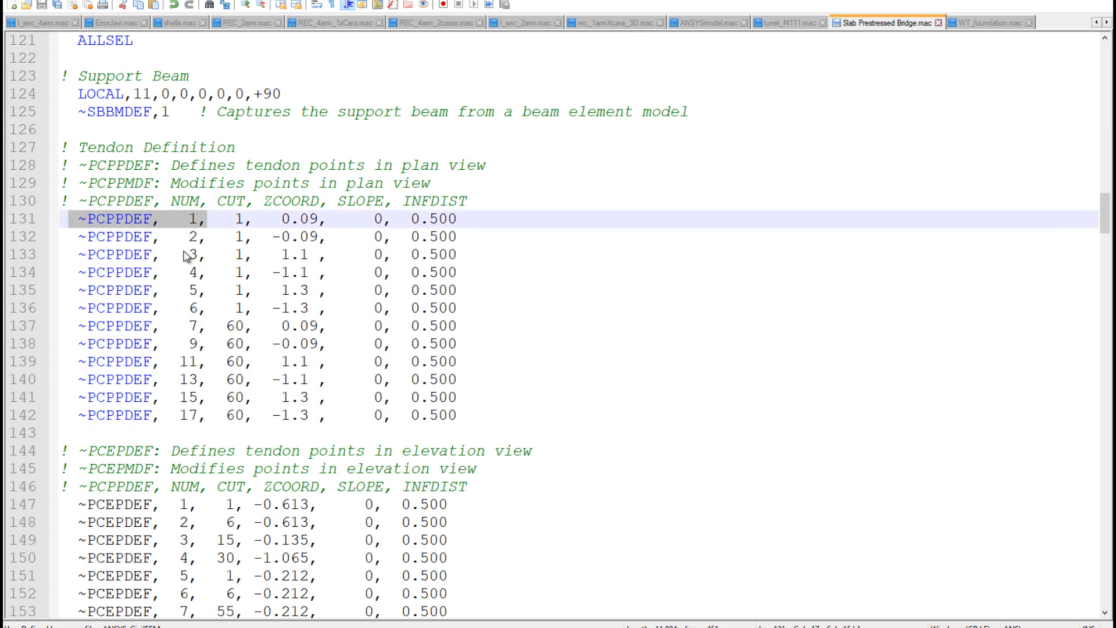
scroll(158, 340, down, 2)
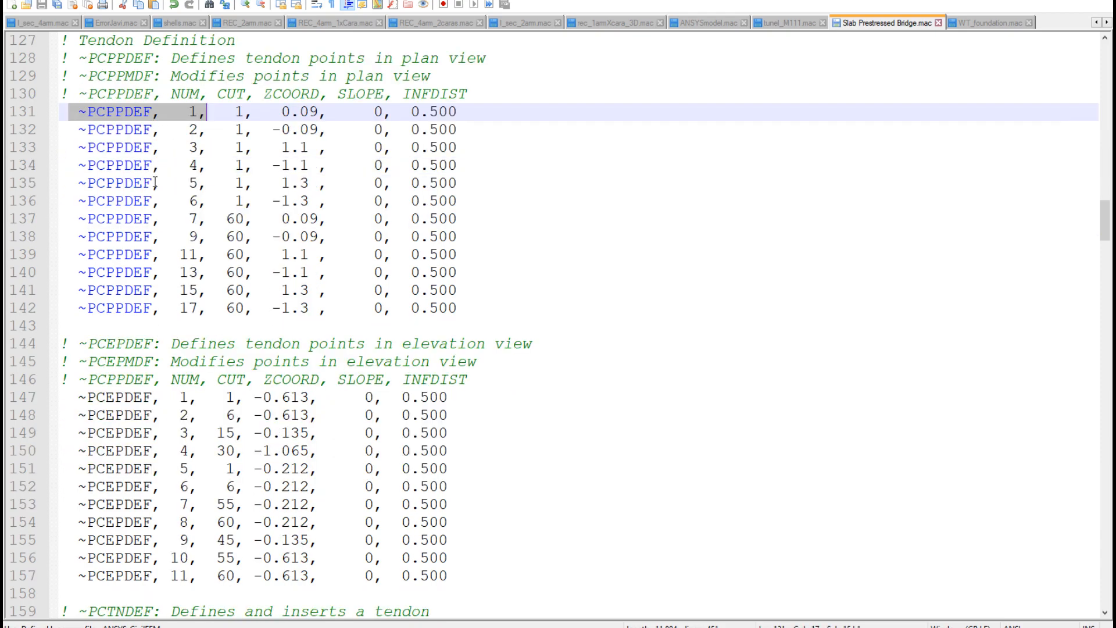
scroll(156, 184, down, 20)
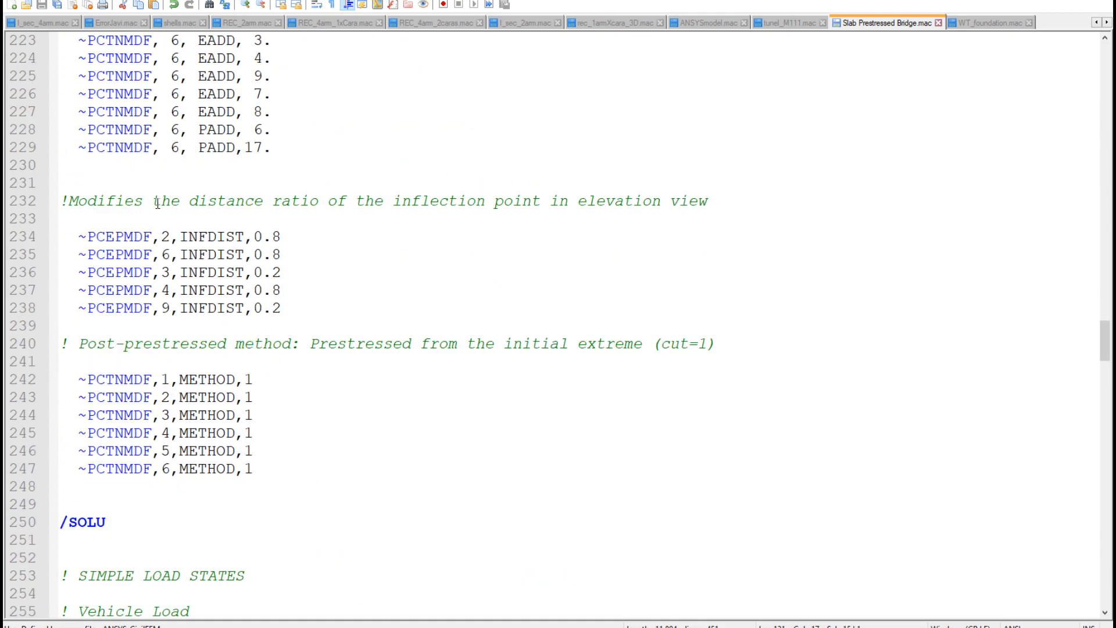
- Review the macro's simple load states, from Vehicle Load and prestressing through Thermal Gradient, and the multiple load step solve command
scroll(157, 203, down, 9)
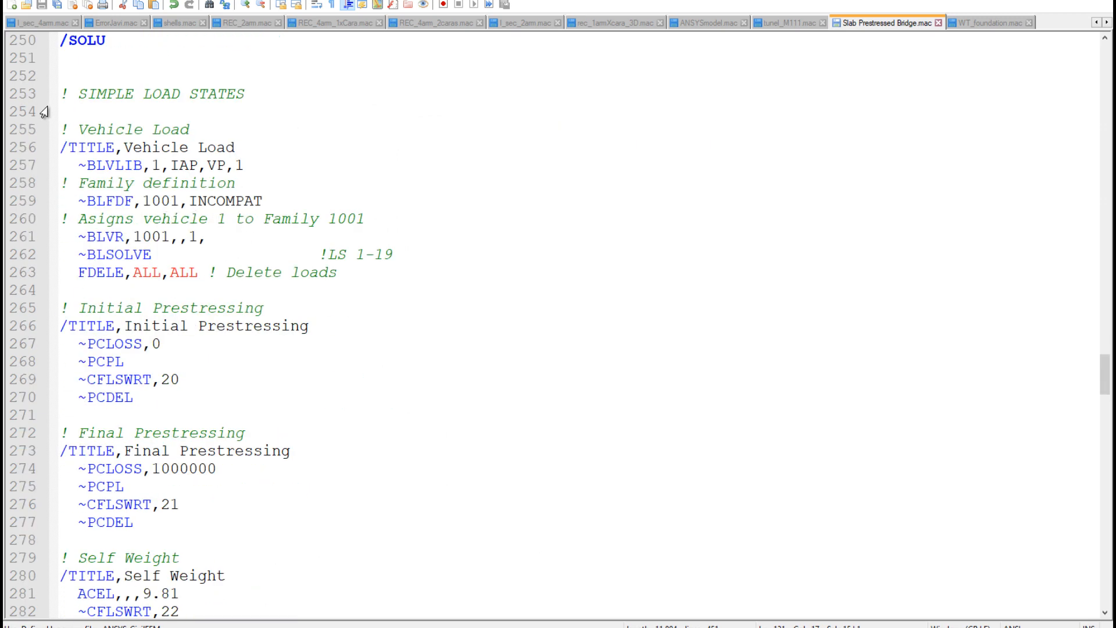
scroll(181, 243, down, 1)
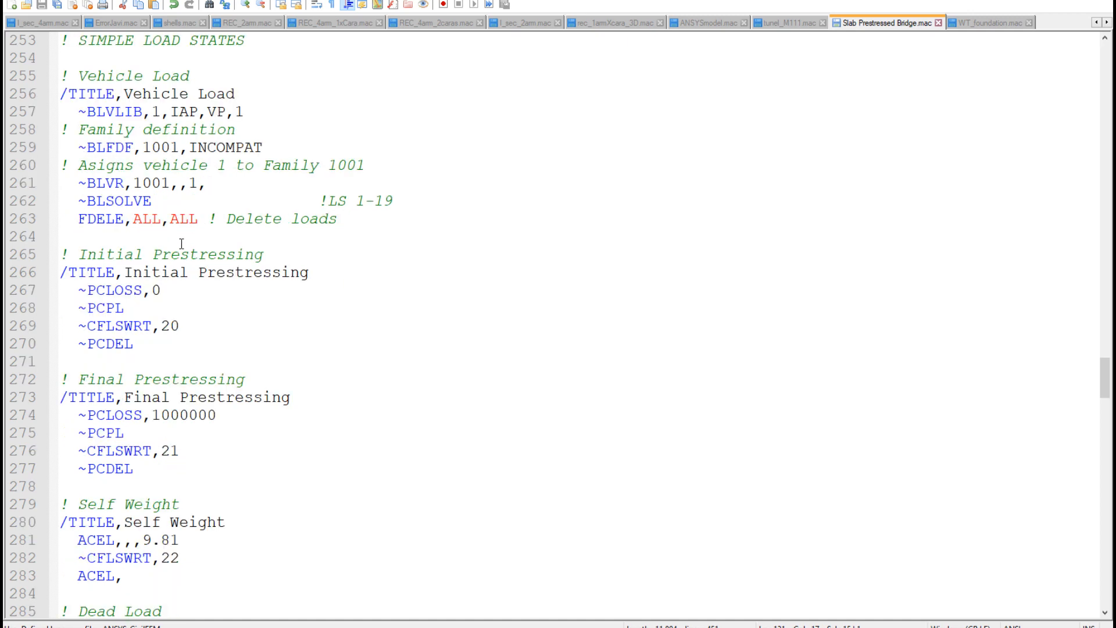
scroll(202, 409, down, 3)
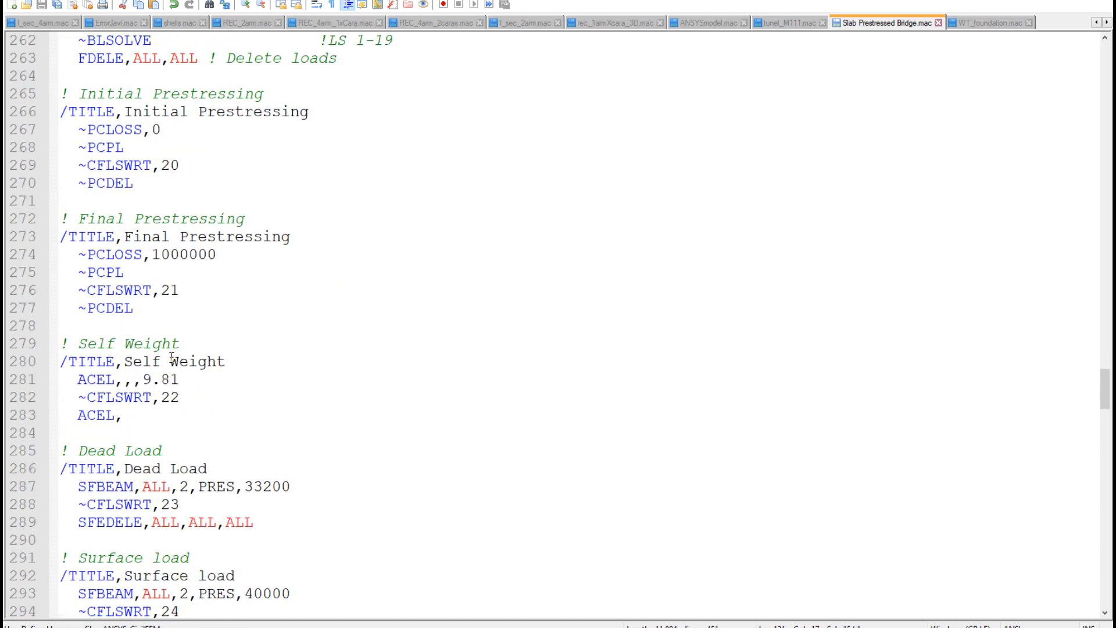
scroll(172, 357, down, 4)
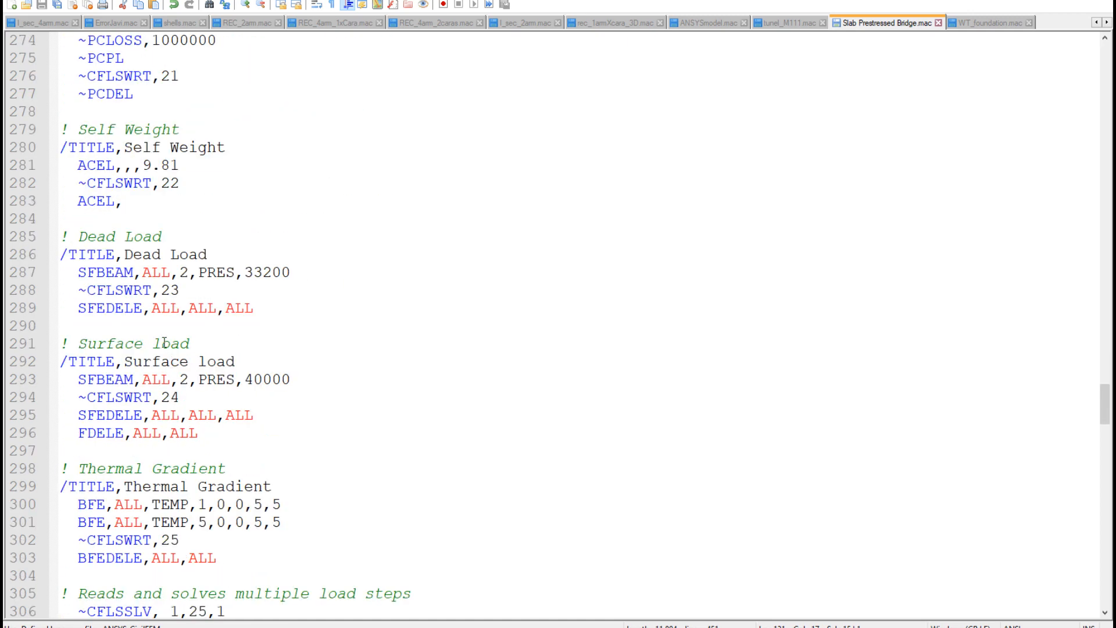
scroll(219, 409, down, 2)
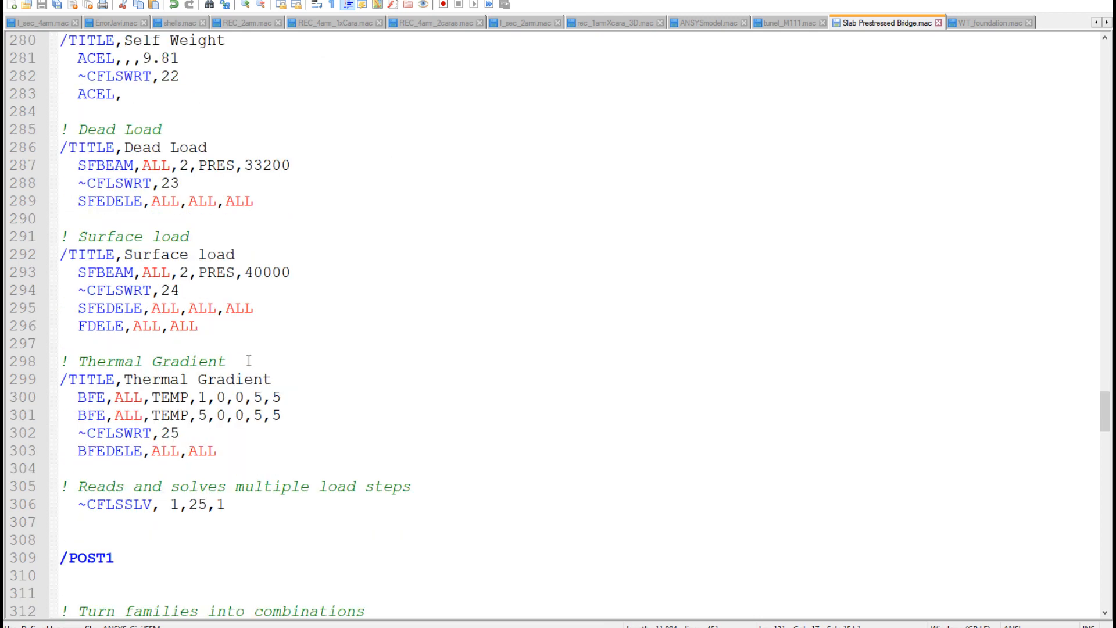
scroll(203, 478, down, 2)
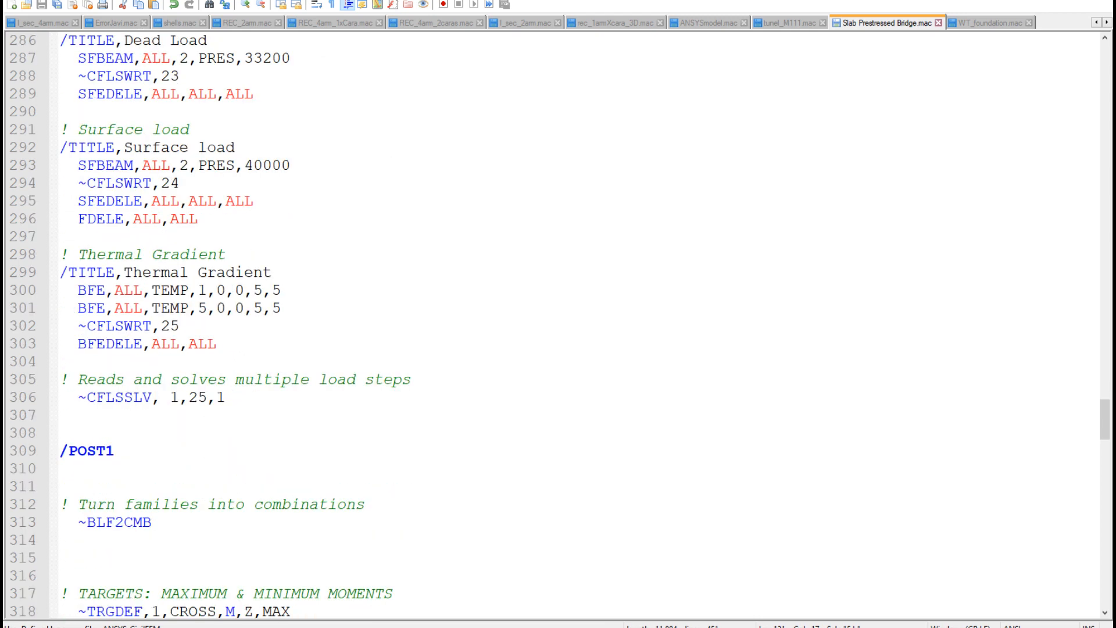
- Return to Ansys and open the Code Combination tool from the Civil Postprocessor, dismissing the solution data warning
mouse_move(505, 627)
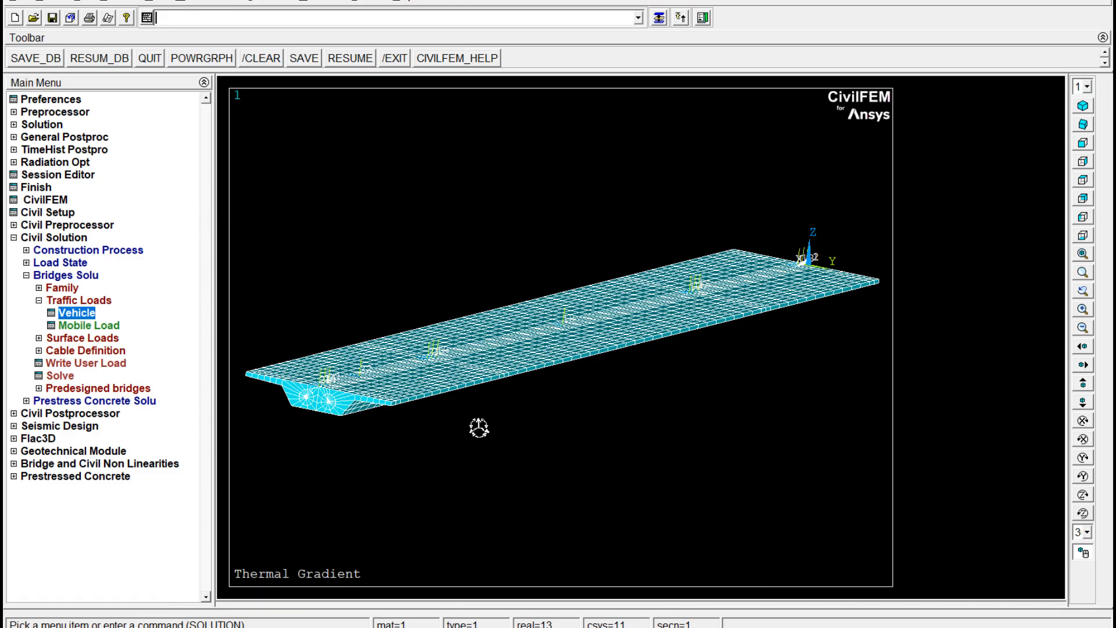
click(814, 584)
click(13, 238)
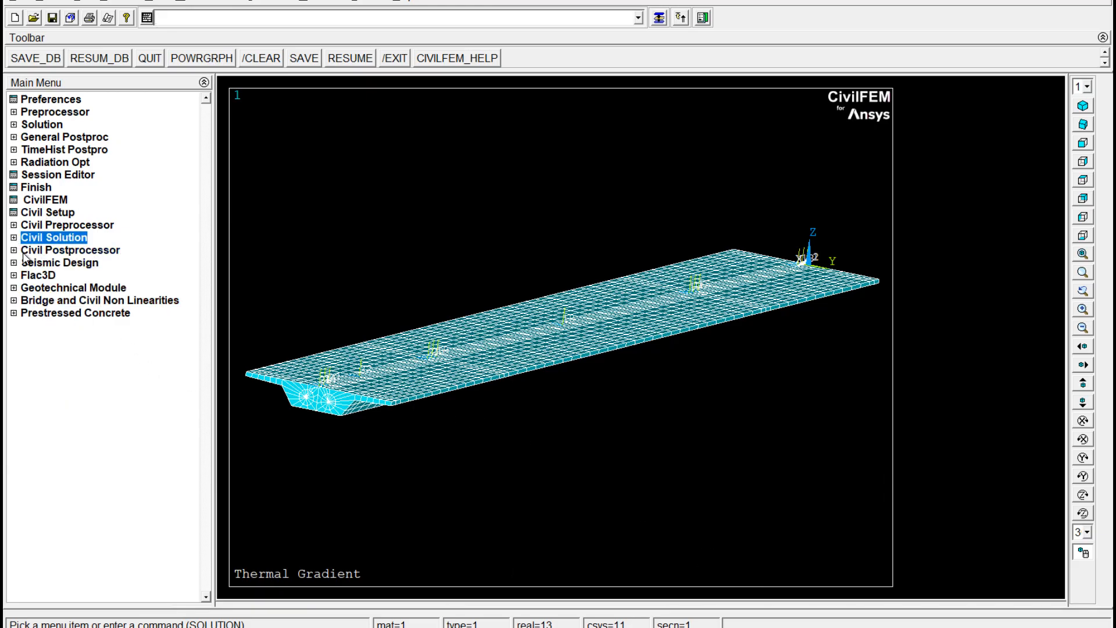
click(13, 250)
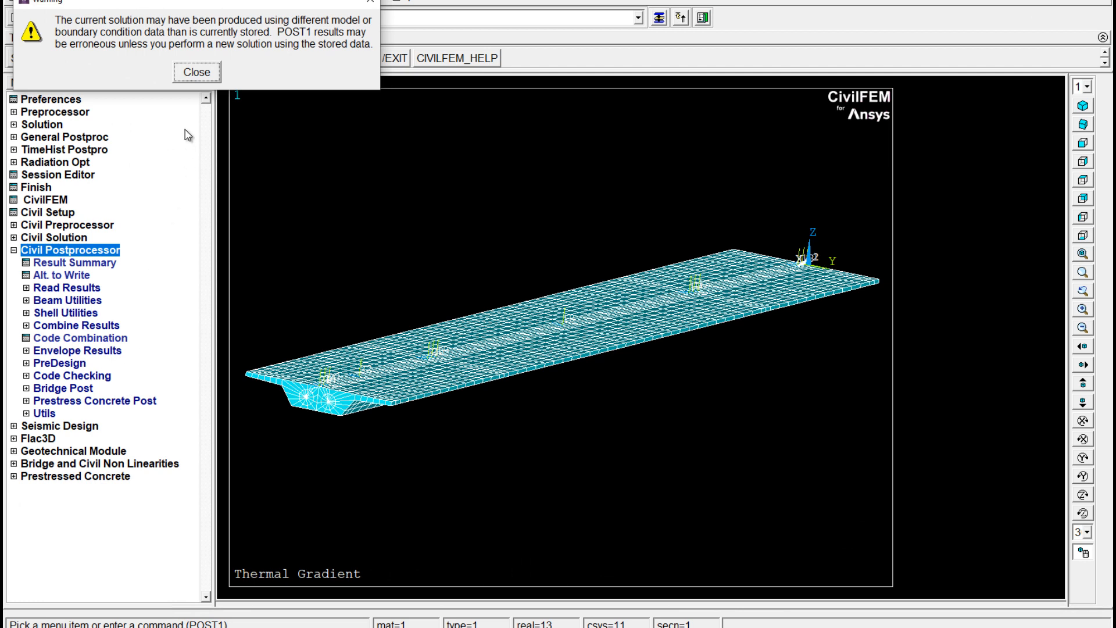
click(196, 72)
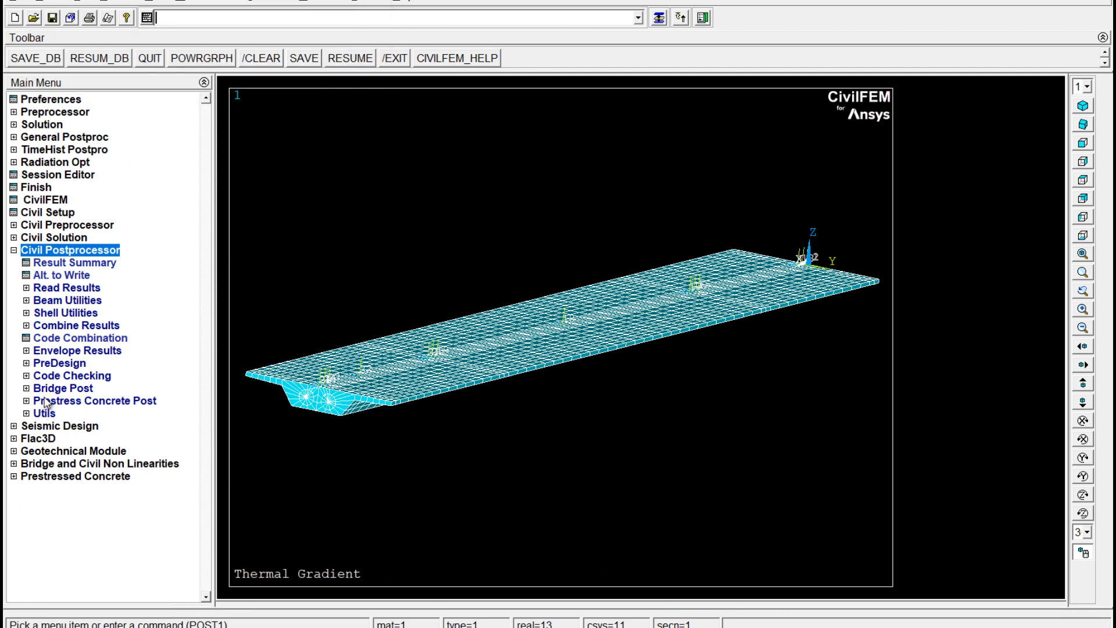
click(53, 340)
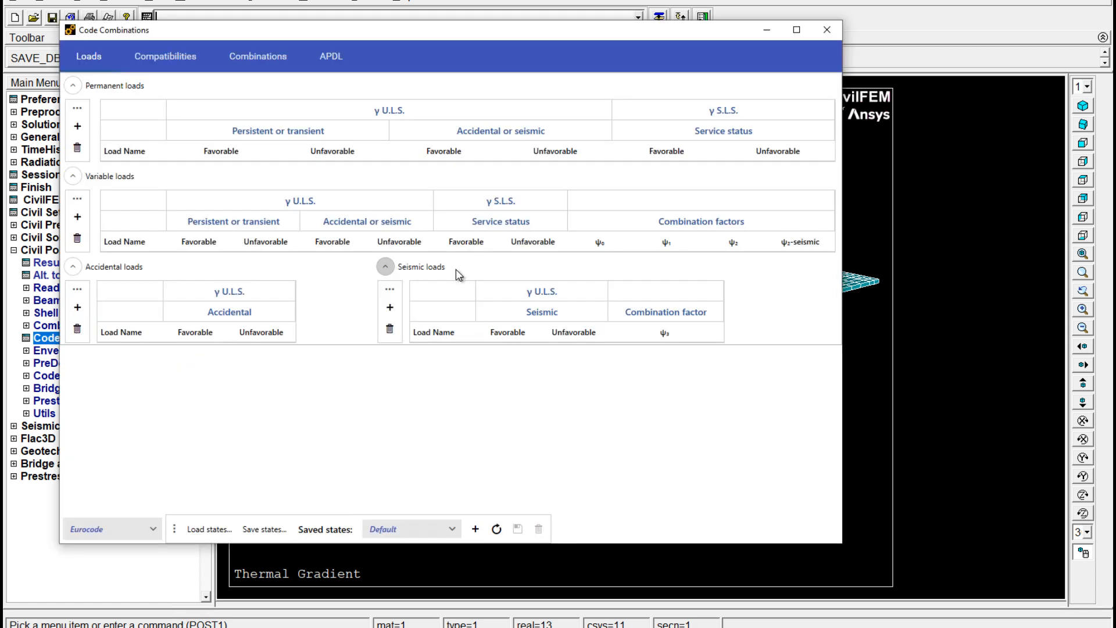
- Keep Eurocode as the combination code and view the data sets available as permanent loads without adding any
click(153, 531)
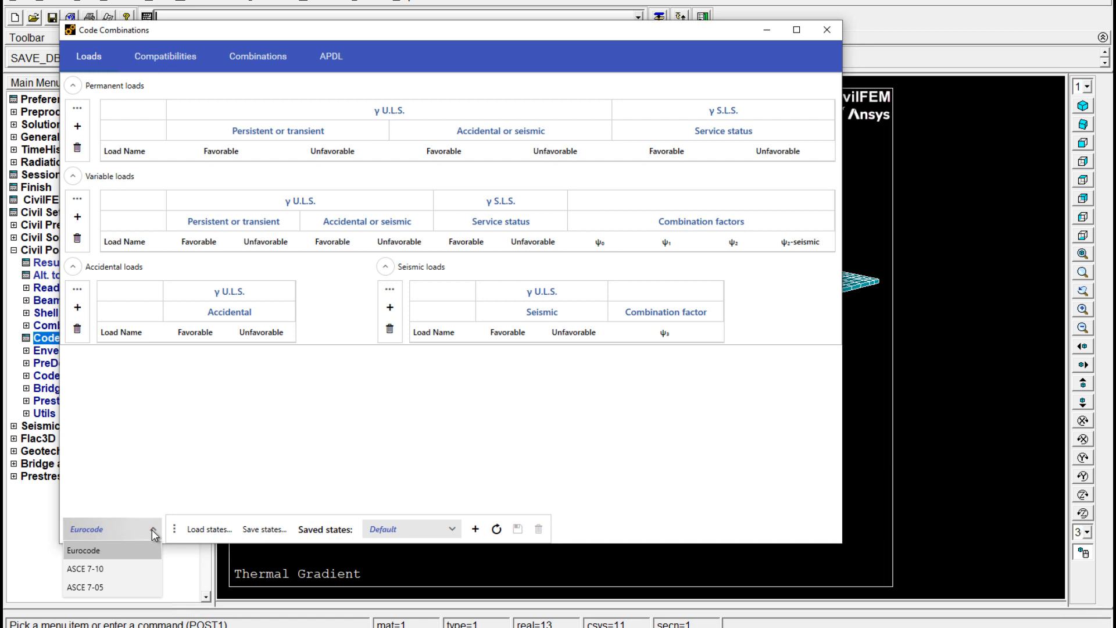
click(127, 551)
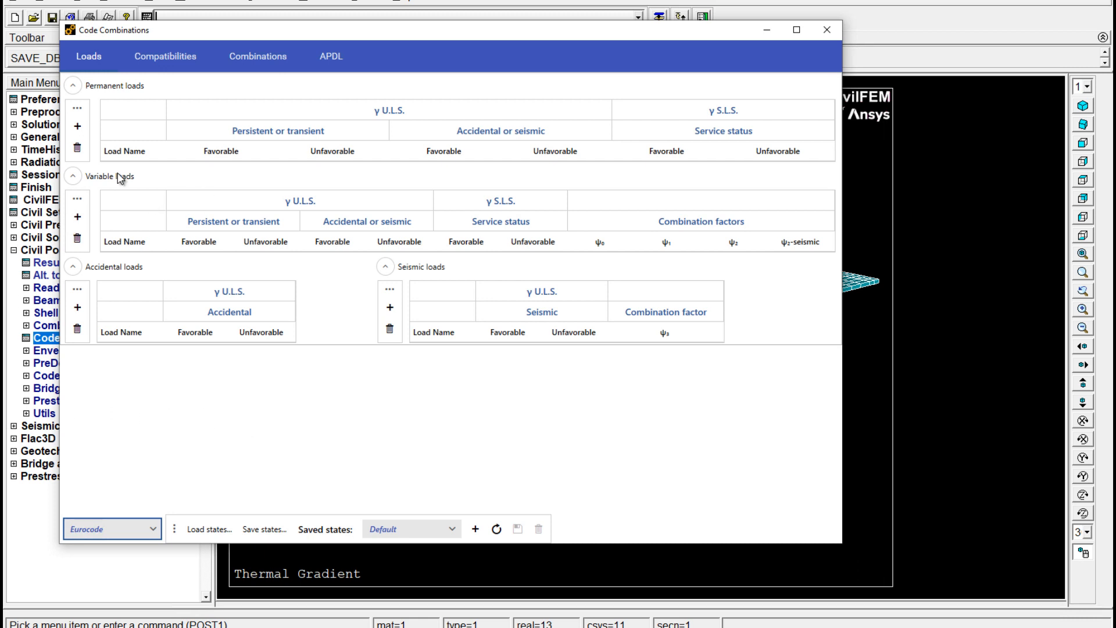
click(82, 131)
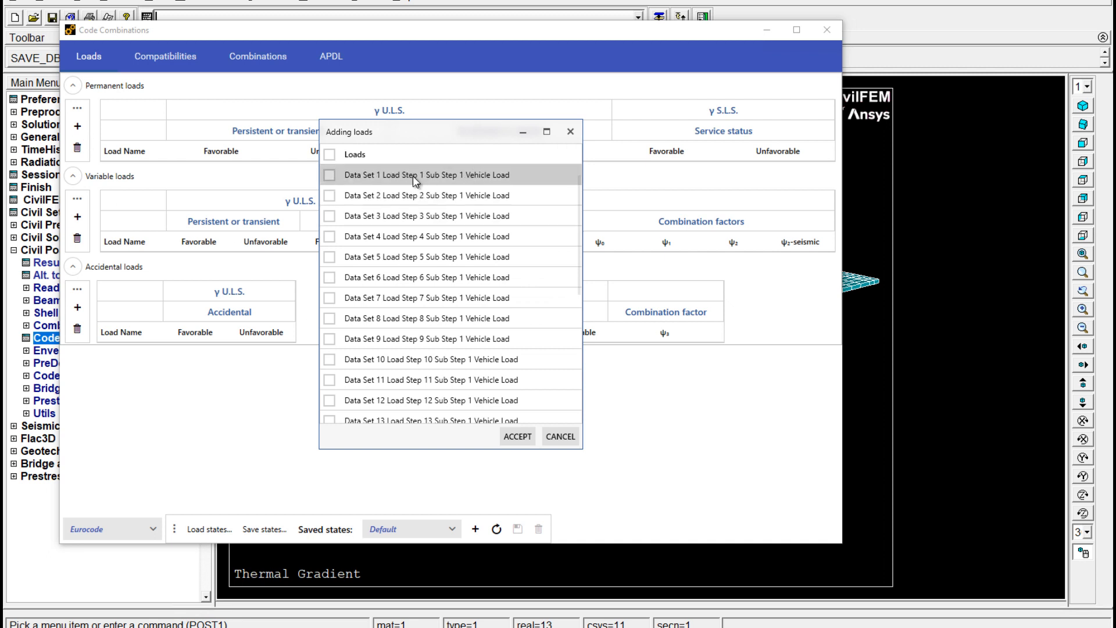
click(571, 132)
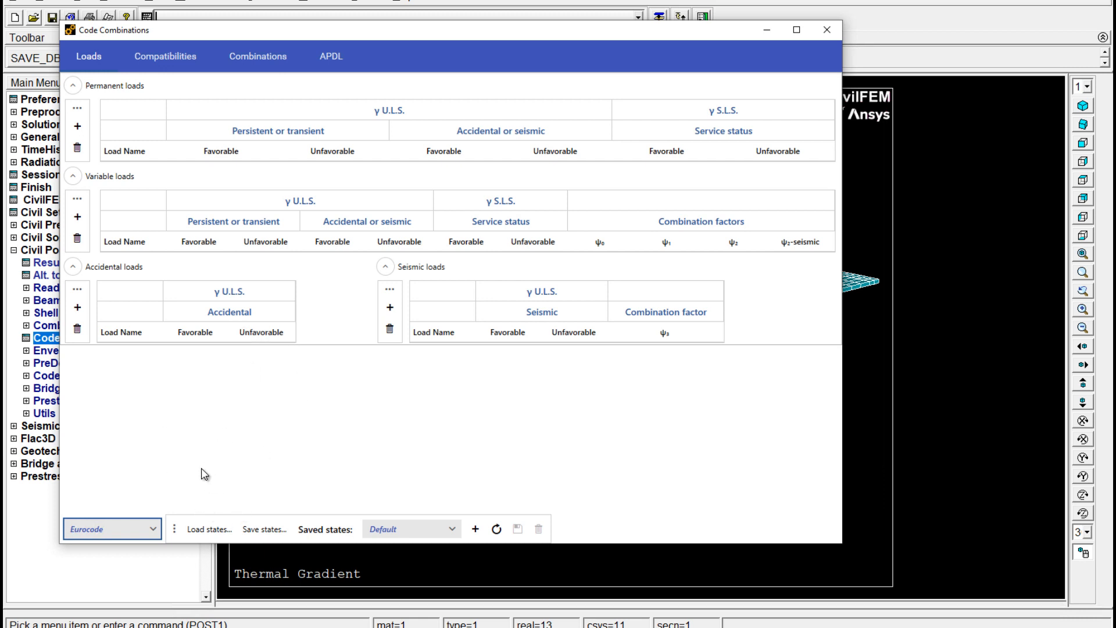
- Change the combination code to ASCE 7-10 and add all data sets, from Vehicle Load through Thermal Gradient, as loads
click(152, 534)
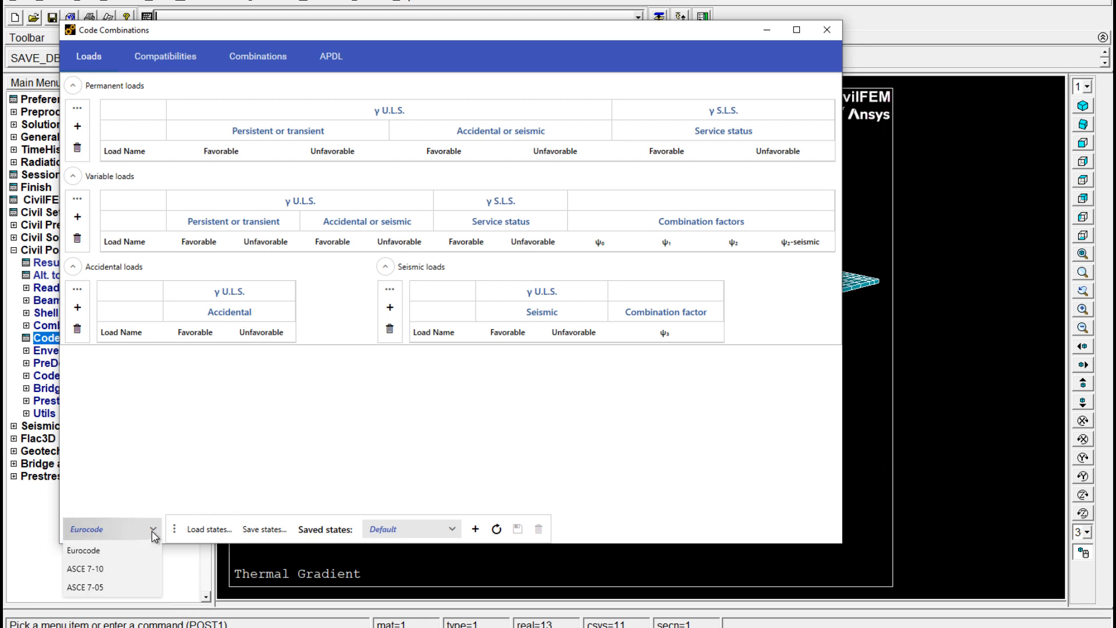
click(105, 569)
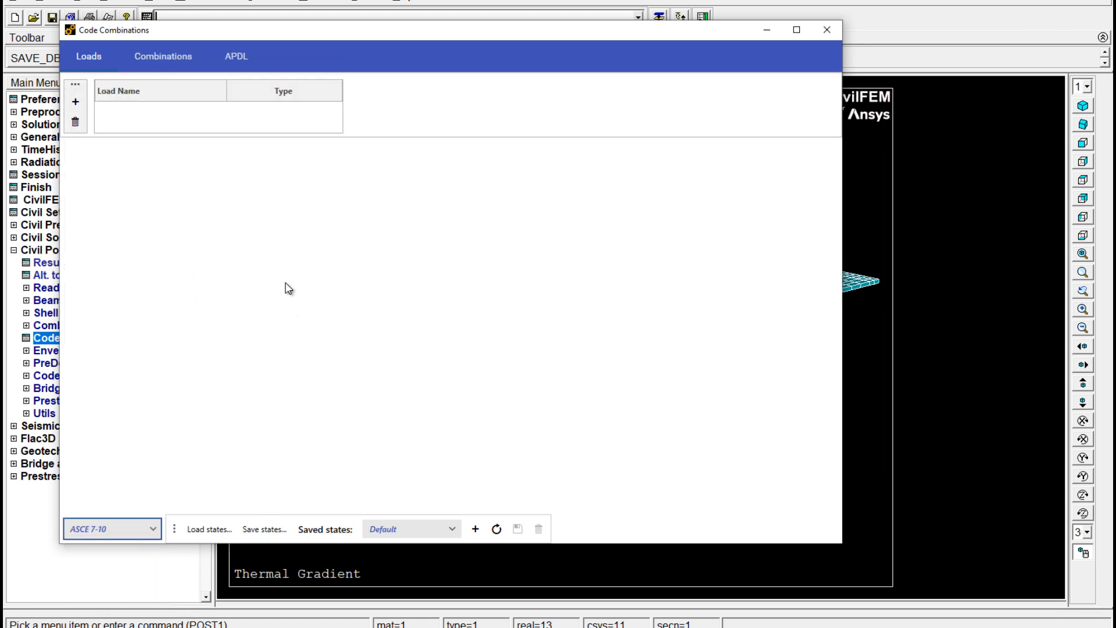
click(75, 103)
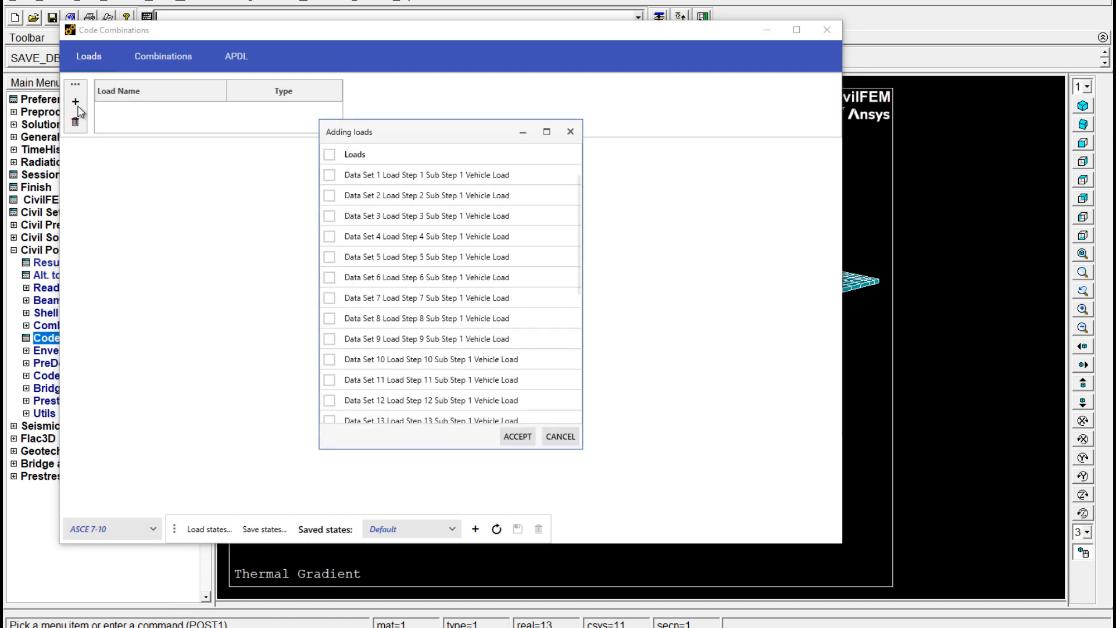
click(329, 155)
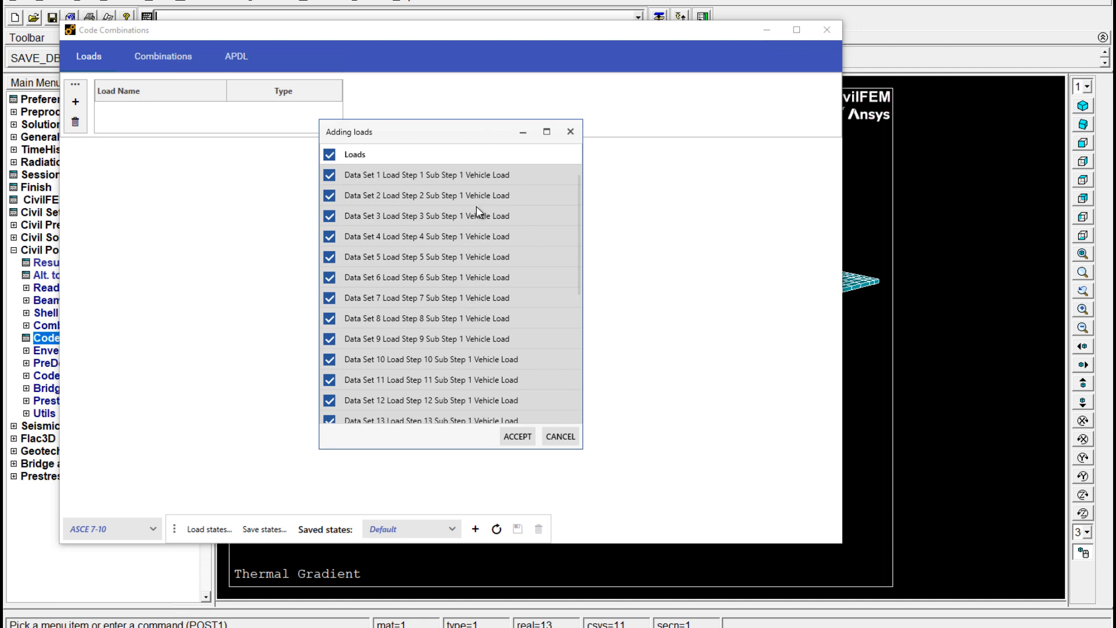
scroll(509, 400, down, 5)
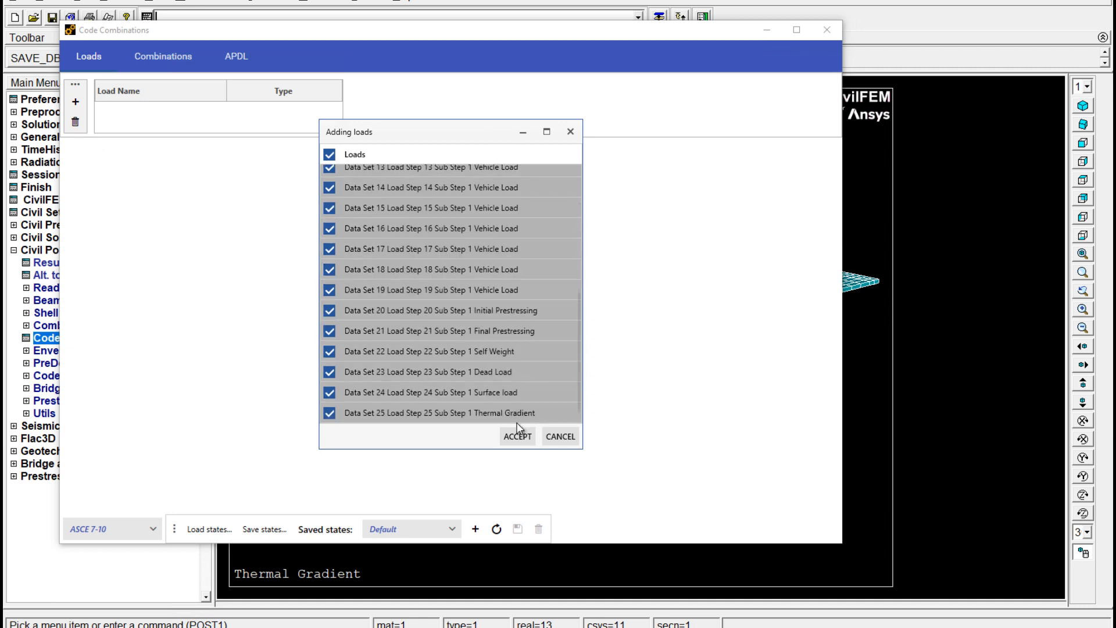
click(519, 437)
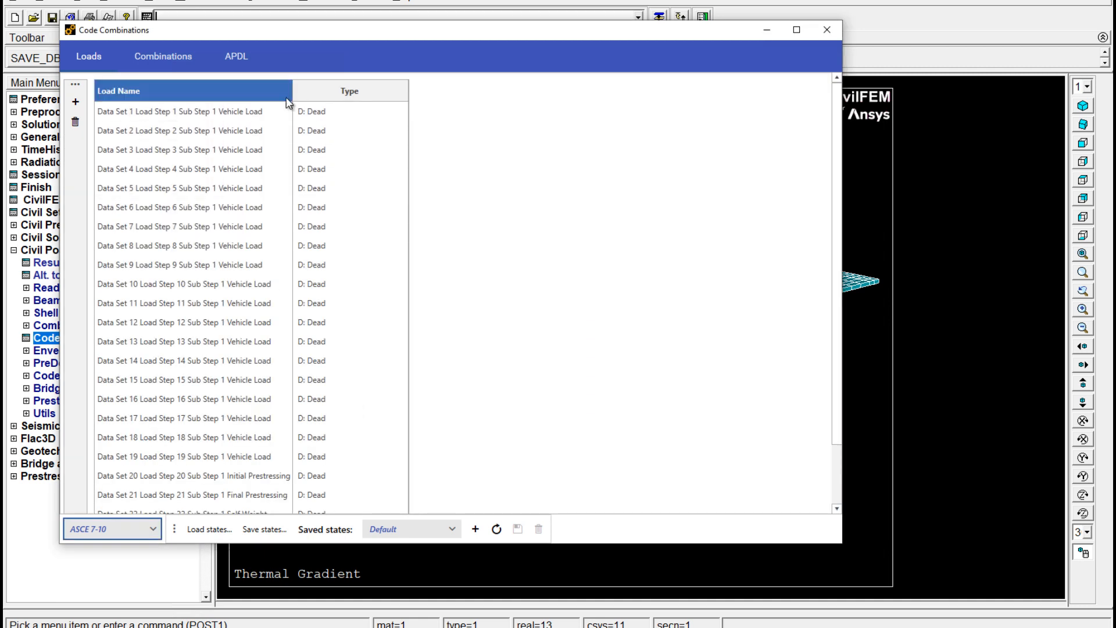
- Review the ASCE load types available for the Data Set 1 Vehicle Load, keeping D: Dead, and close the Code Combinations tool
click(395, 119)
click(400, 118)
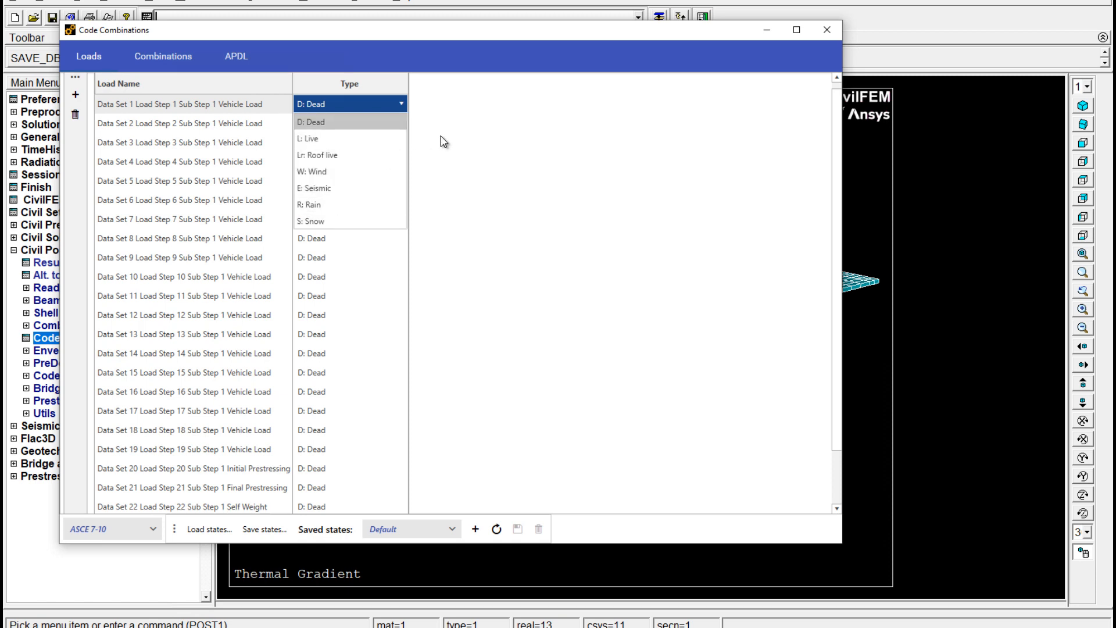
click(398, 104)
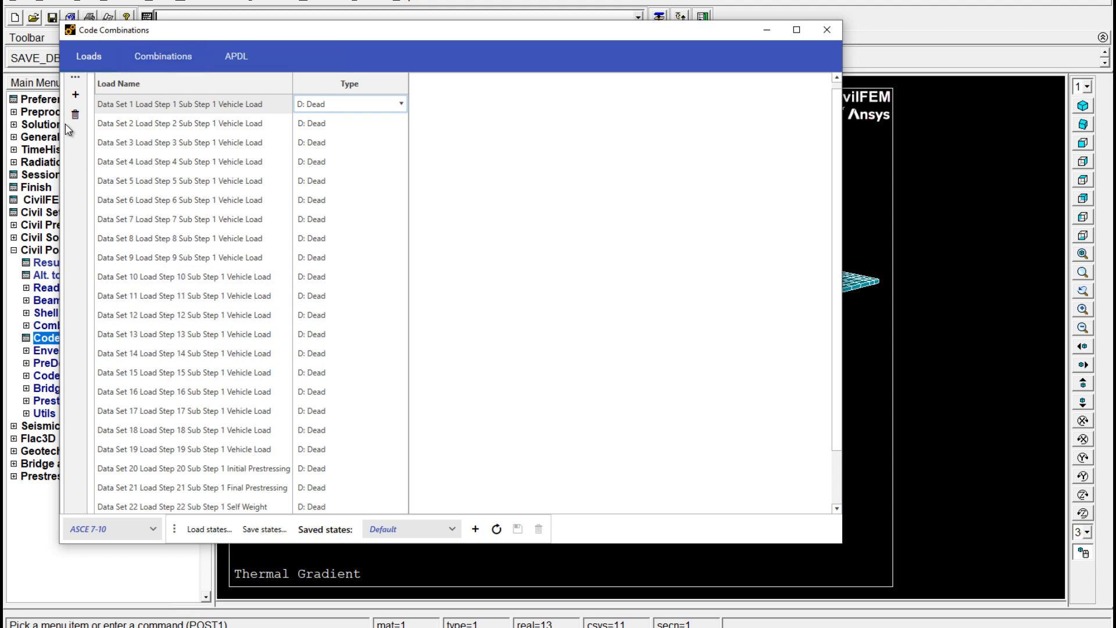
click(124, 108)
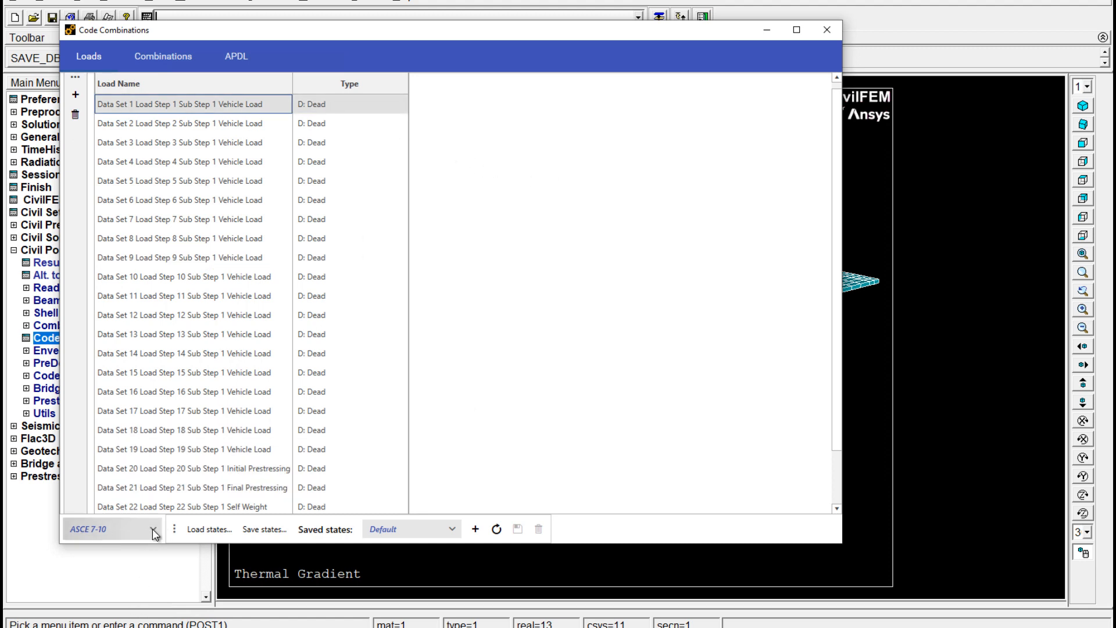
click(826, 30)
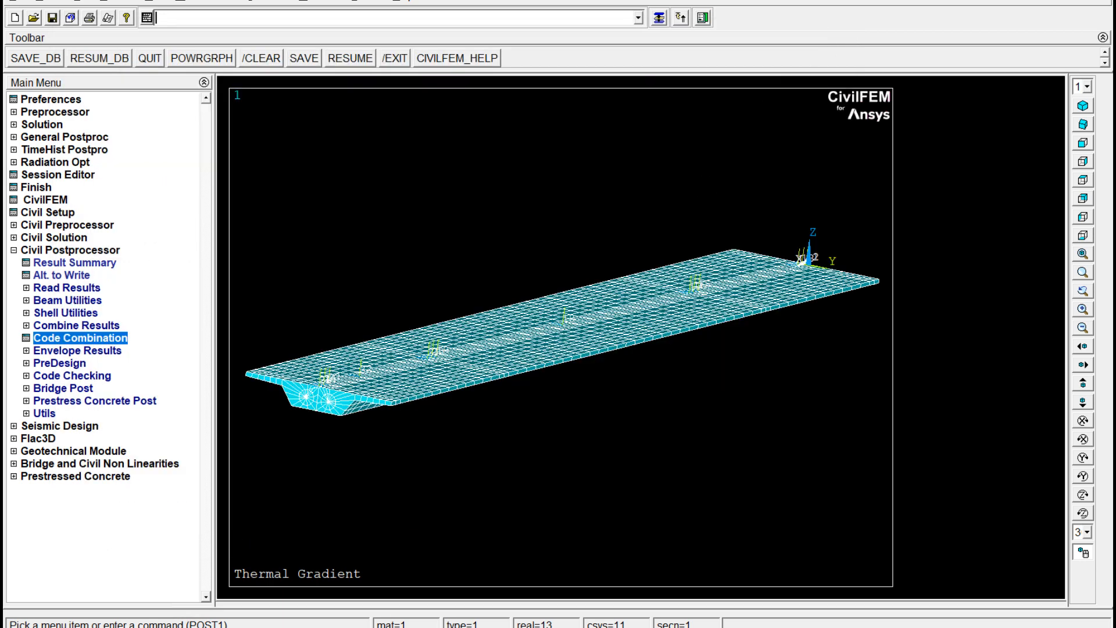
- Switch to the PowerPoint presentation and show the Concrete Bridge slides from Post-tension concrete through ULS & SLS Code Checking
key(alt+Tab)
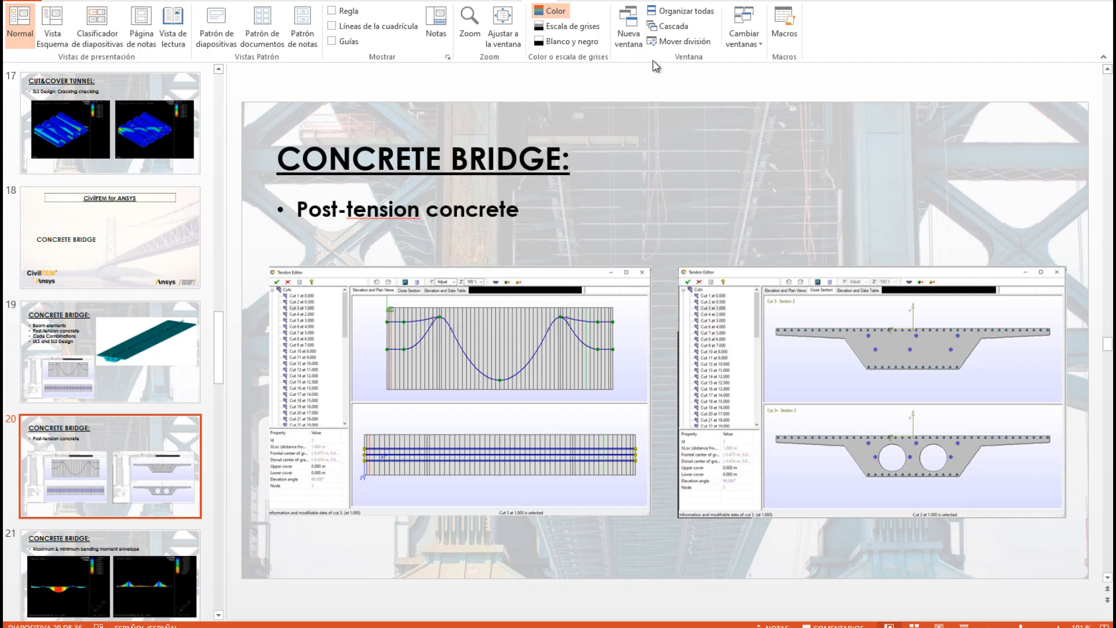
key(shift+F5)
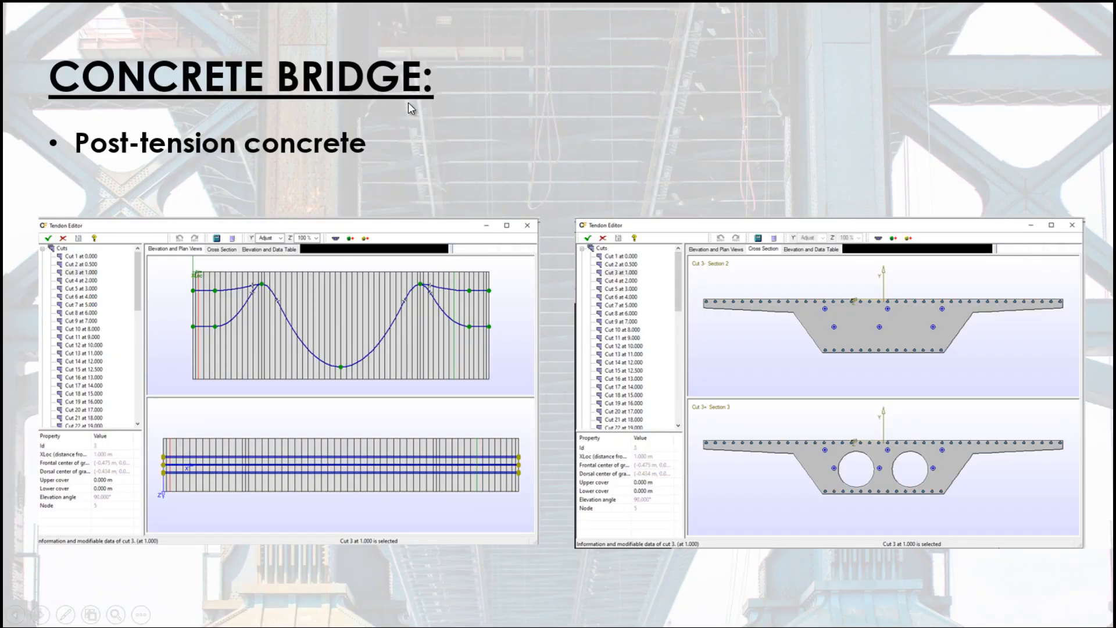
key(Right)
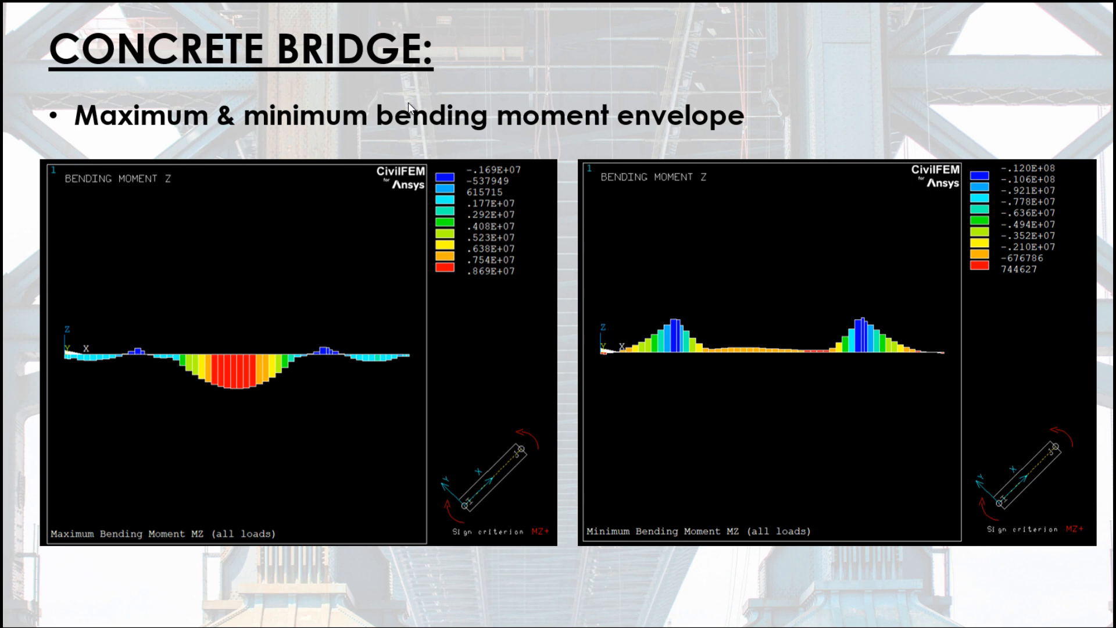
click(409, 103)
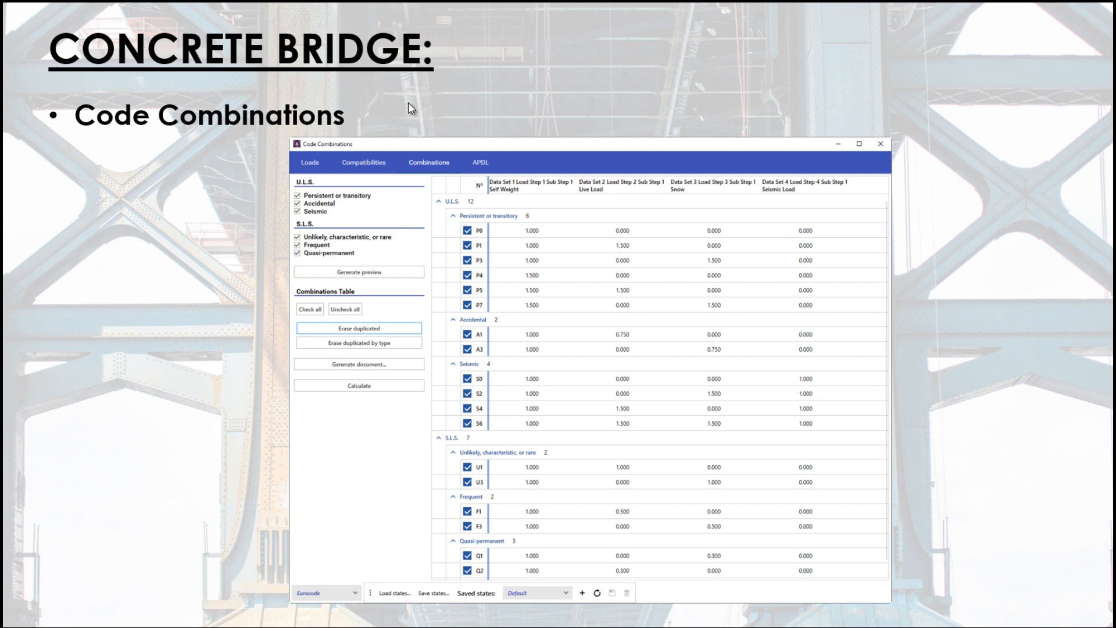
key(Right)
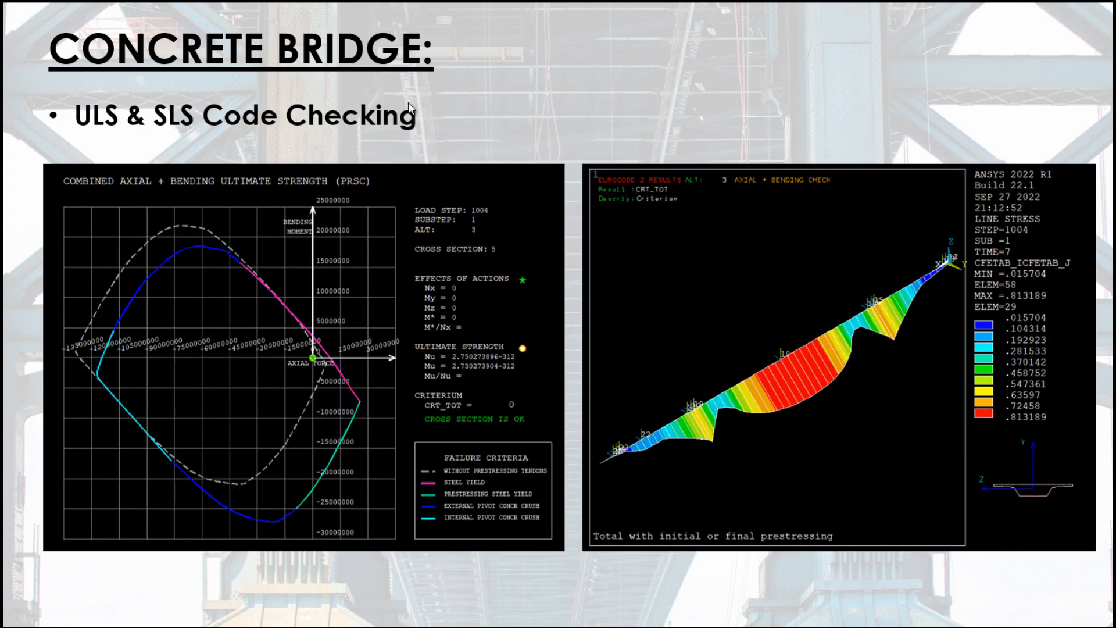
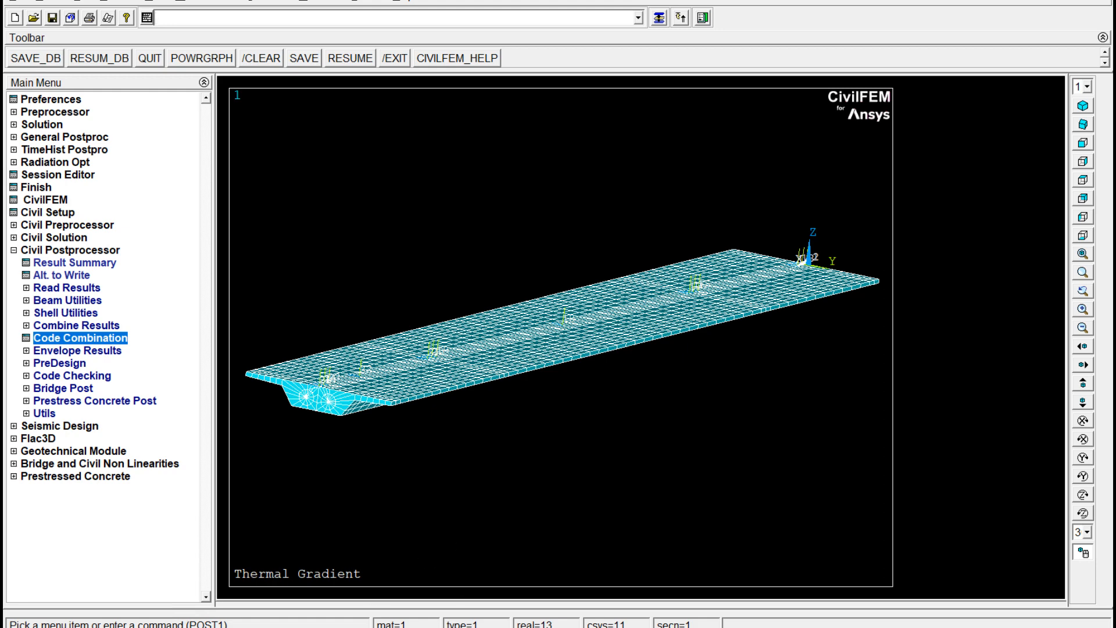
- Switch to the Ansys session with the circular foundation on soil, plot its elements with EPLOT and inspect the foundation mesh closely
mouse_move(505, 627)
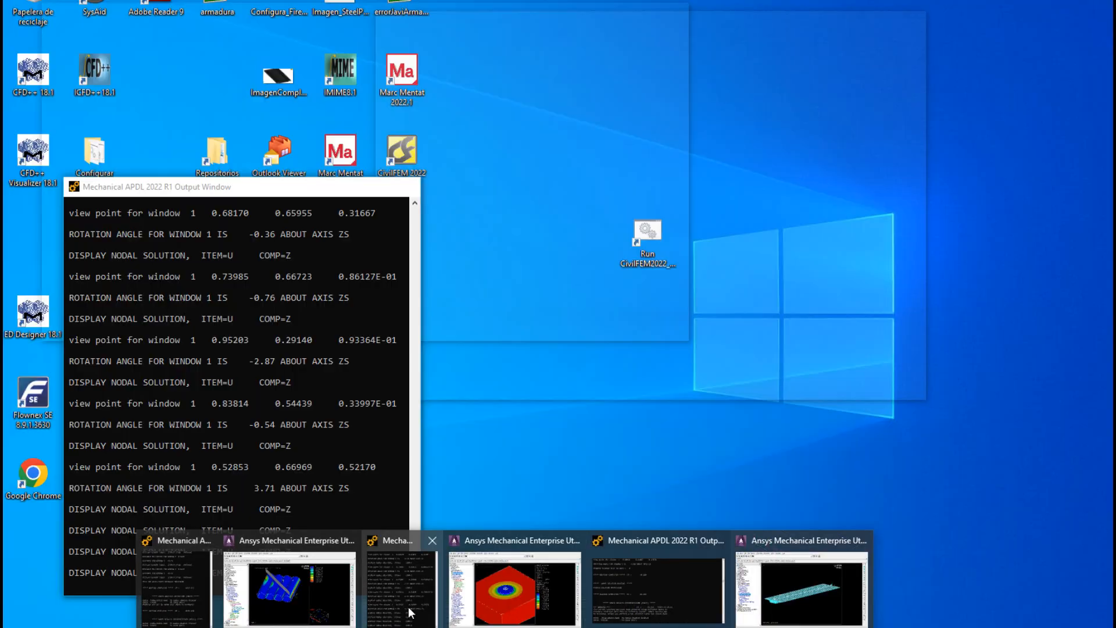
mouse_move(333, 605)
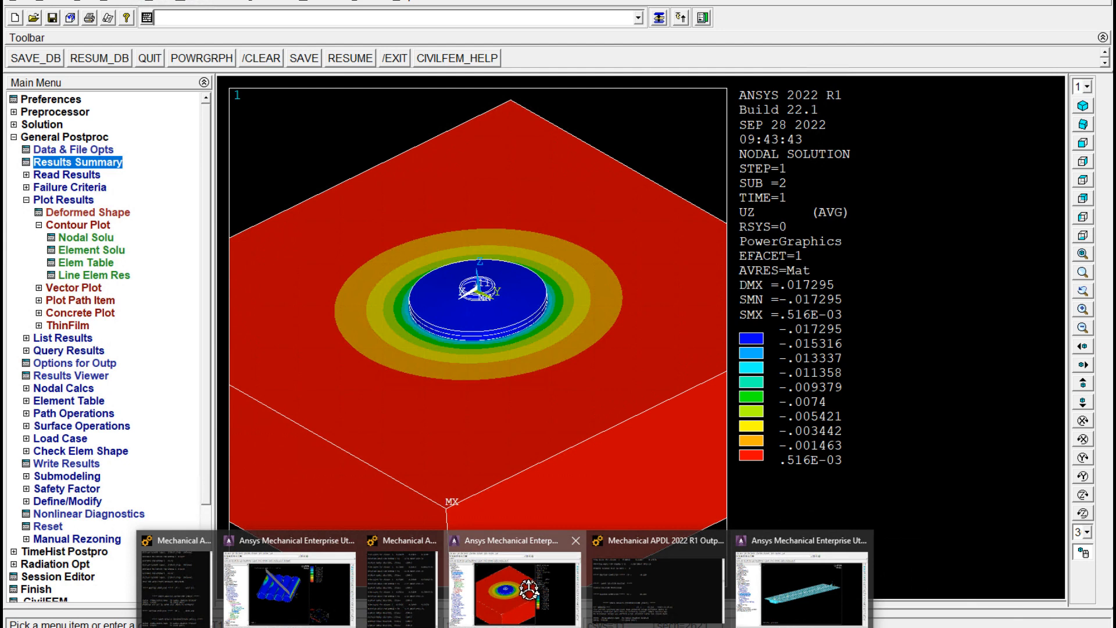
click(526, 590)
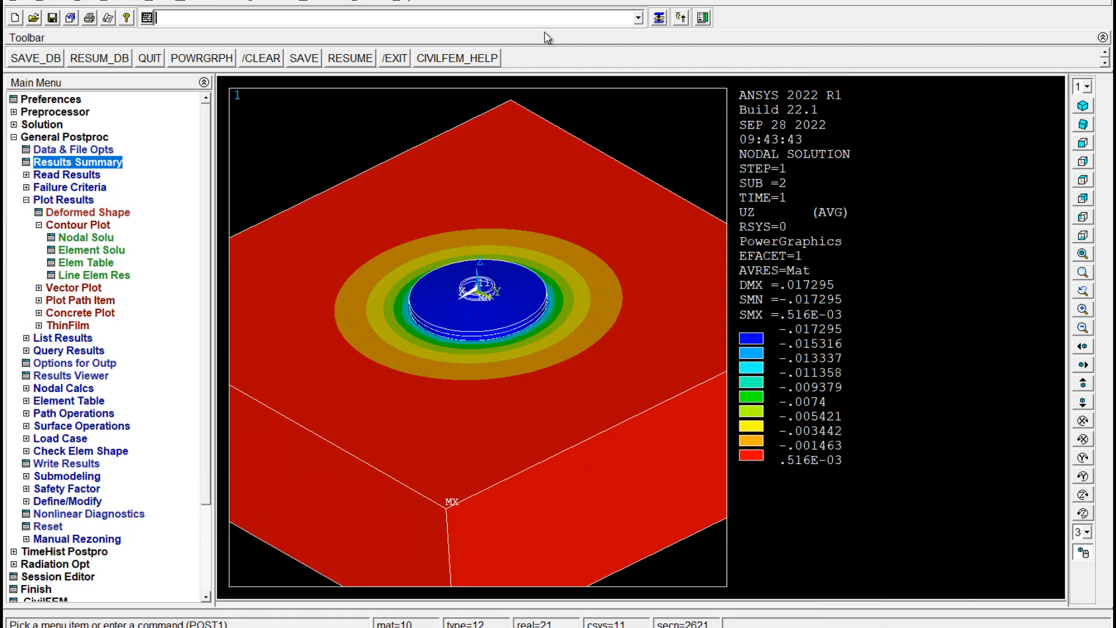
text(eplot)
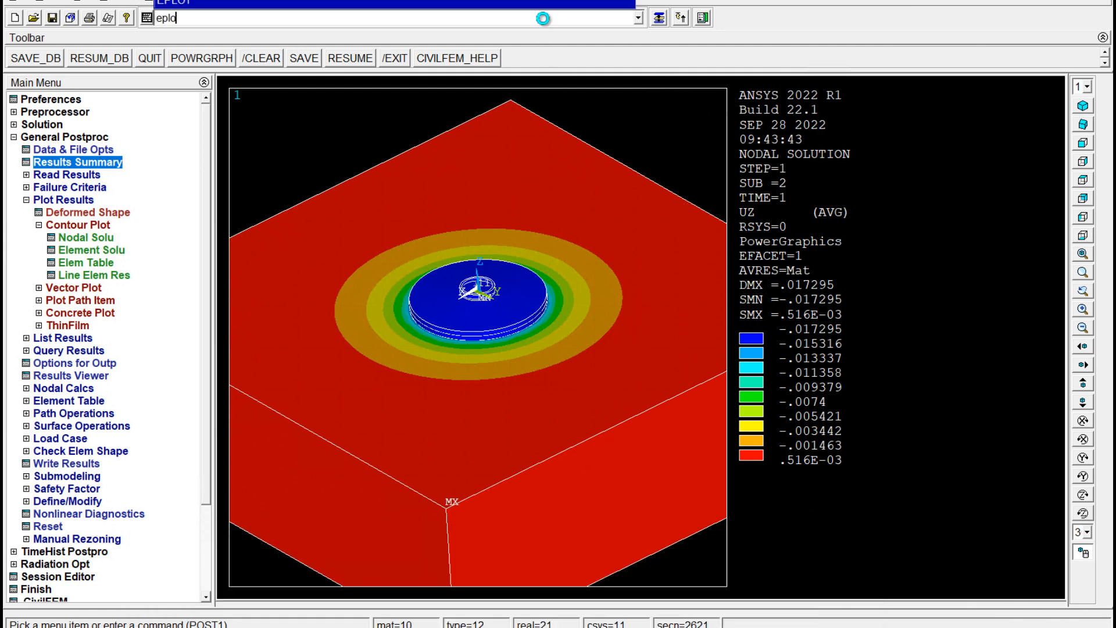
key(Return)
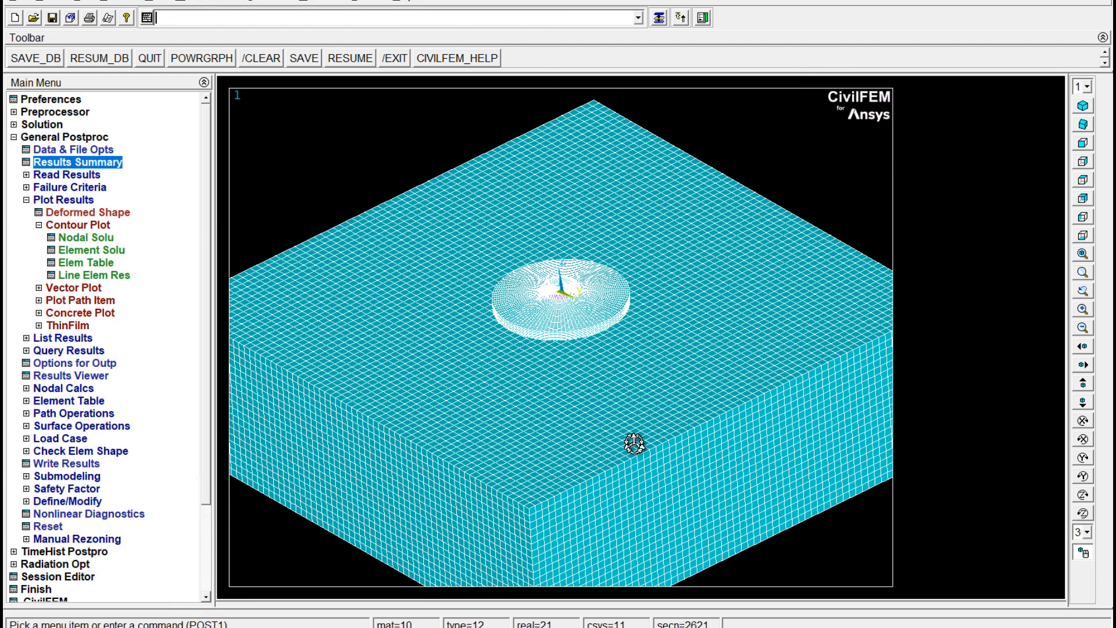
ctrl+right_drag(605, 465, 670, 471)
scroll(581, 342, up, 2)
scroll(580, 343, up, 8)
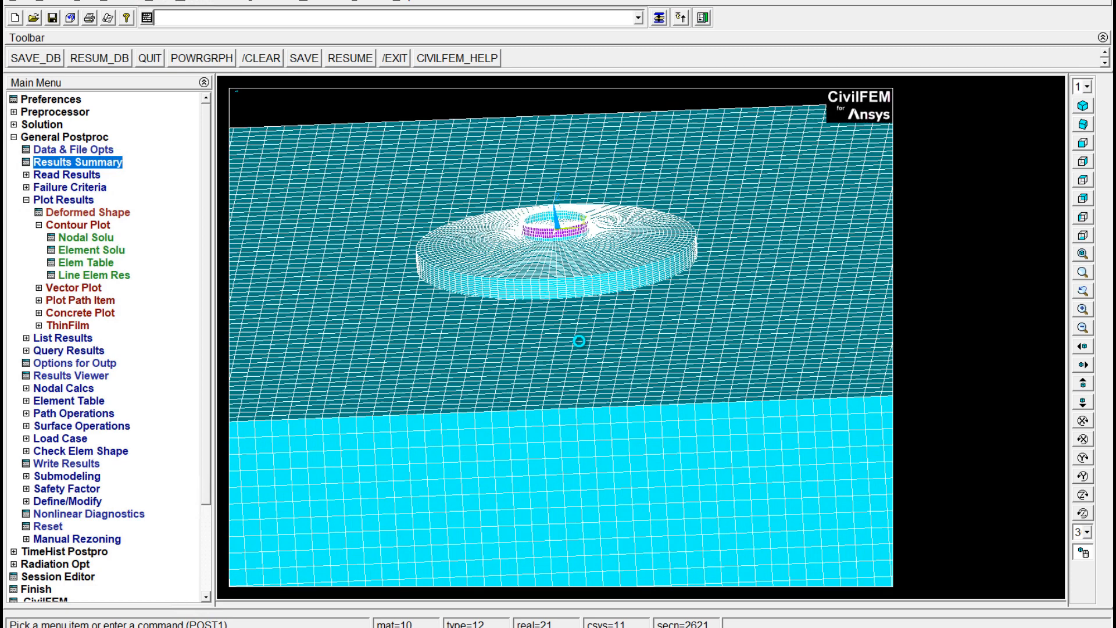
ctrl+right_drag(581, 343, 587, 355)
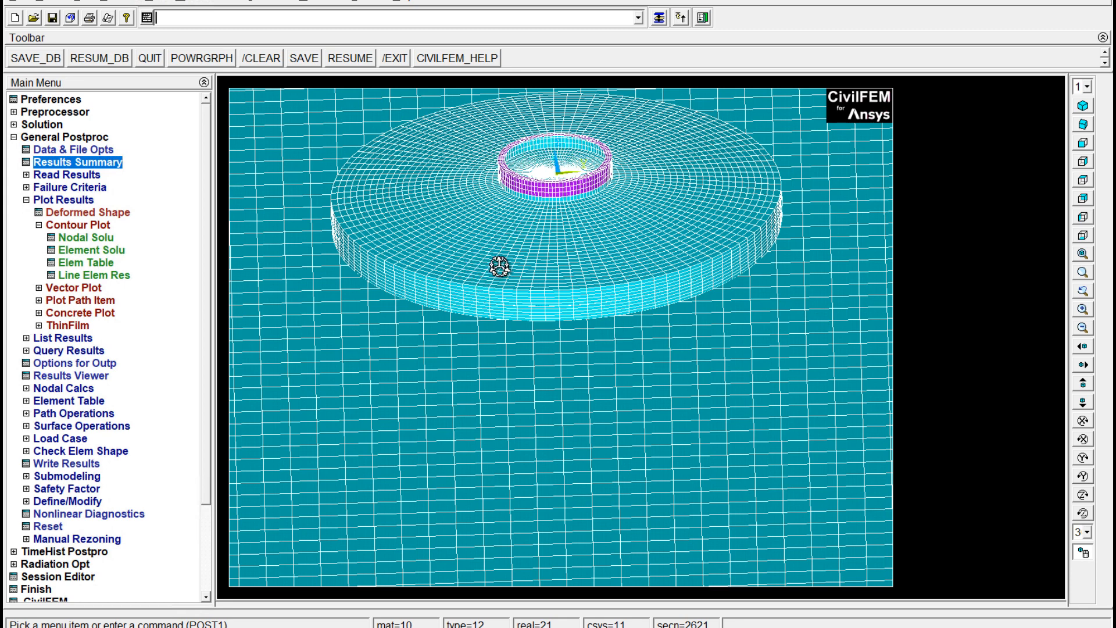
ctrl+right_drag(496, 262, 494, 279)
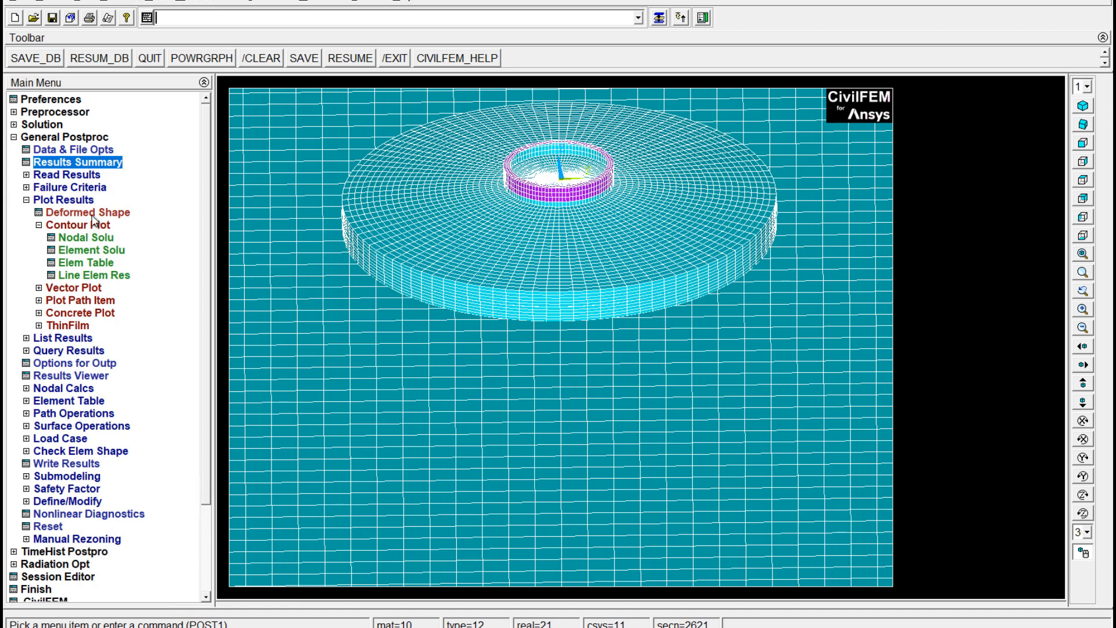
- Open the Civil Preprocessor's Solid to Shell New part settings, review the component, reinforcement and optional data inputs, and cancel
click(12, 138)
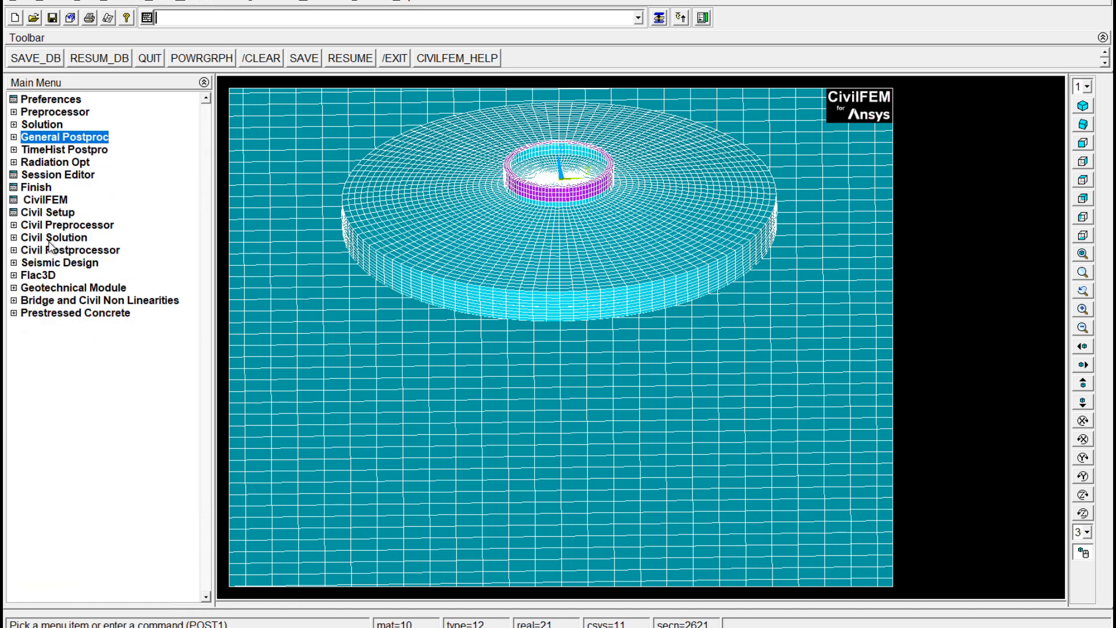
click(14, 225)
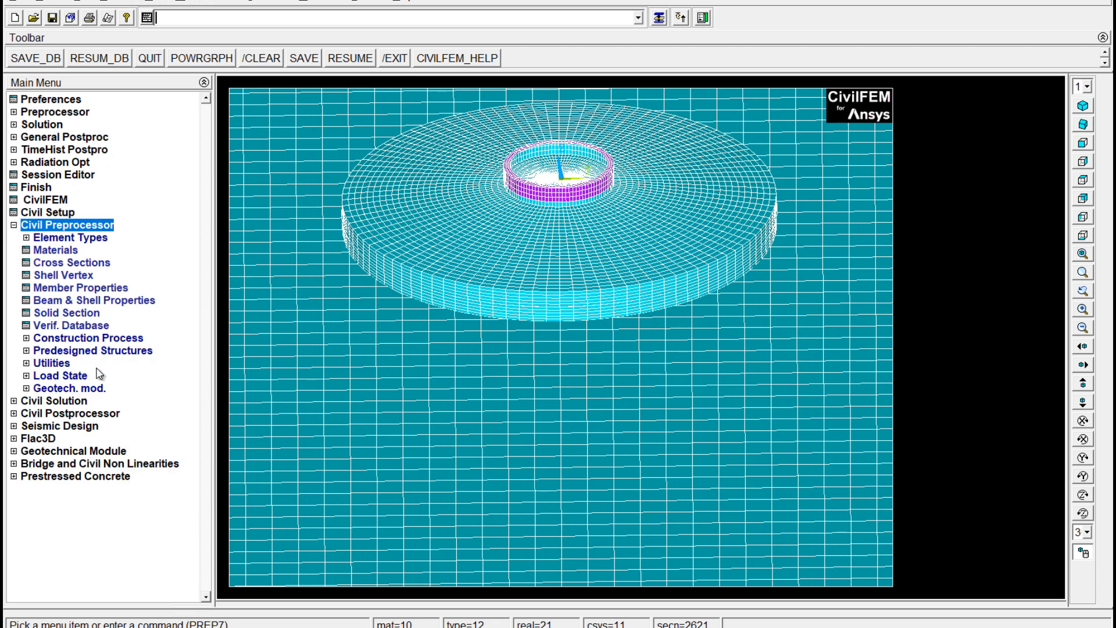
click(49, 363)
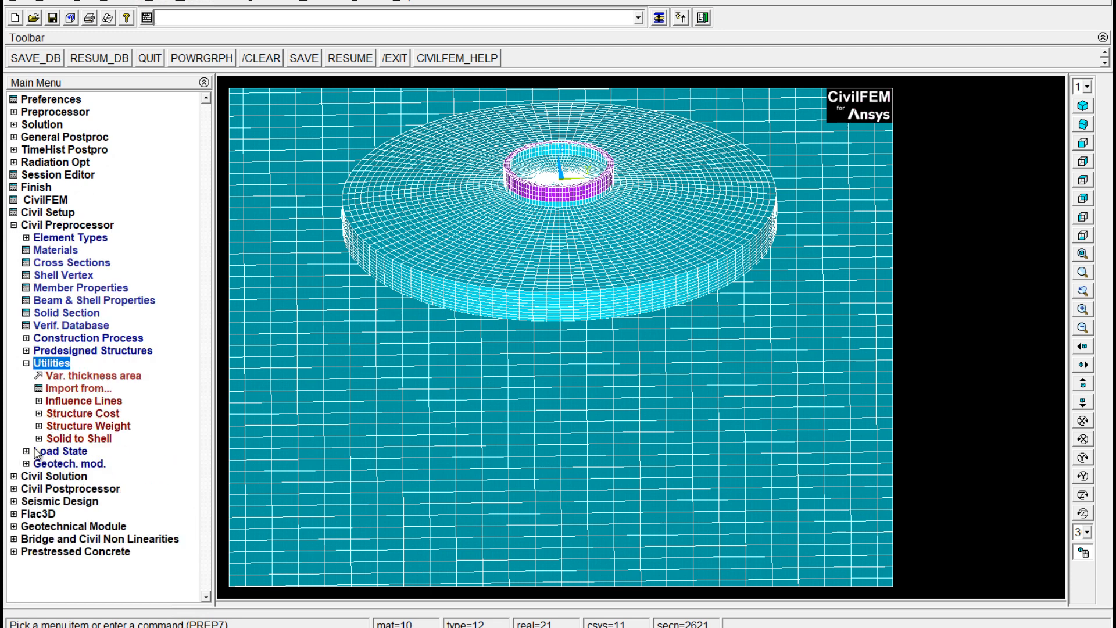
click(63, 440)
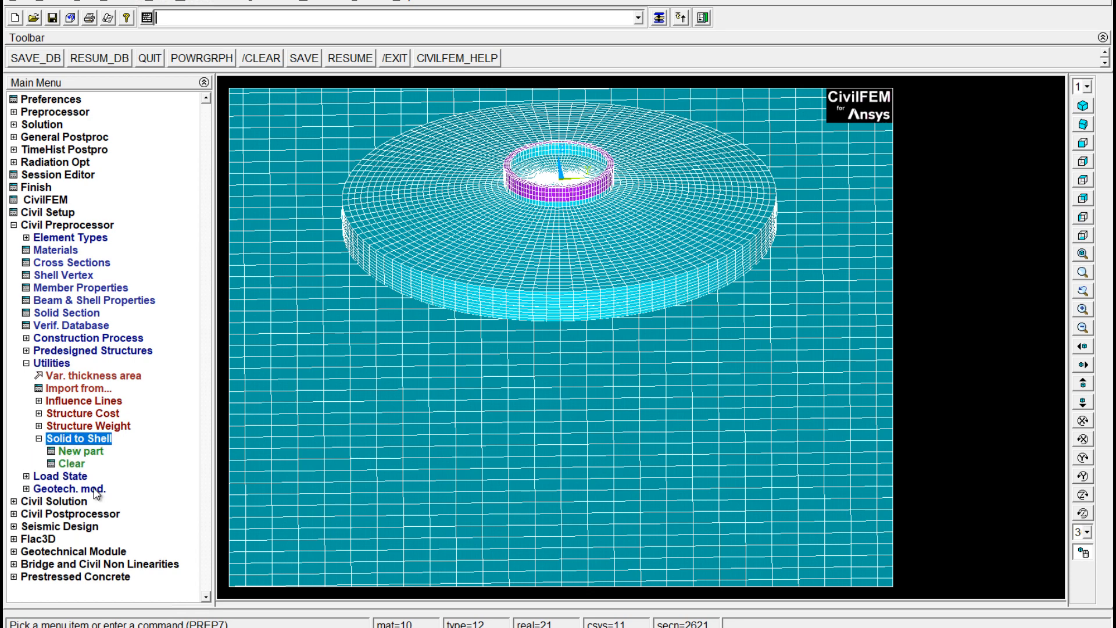
click(80, 453)
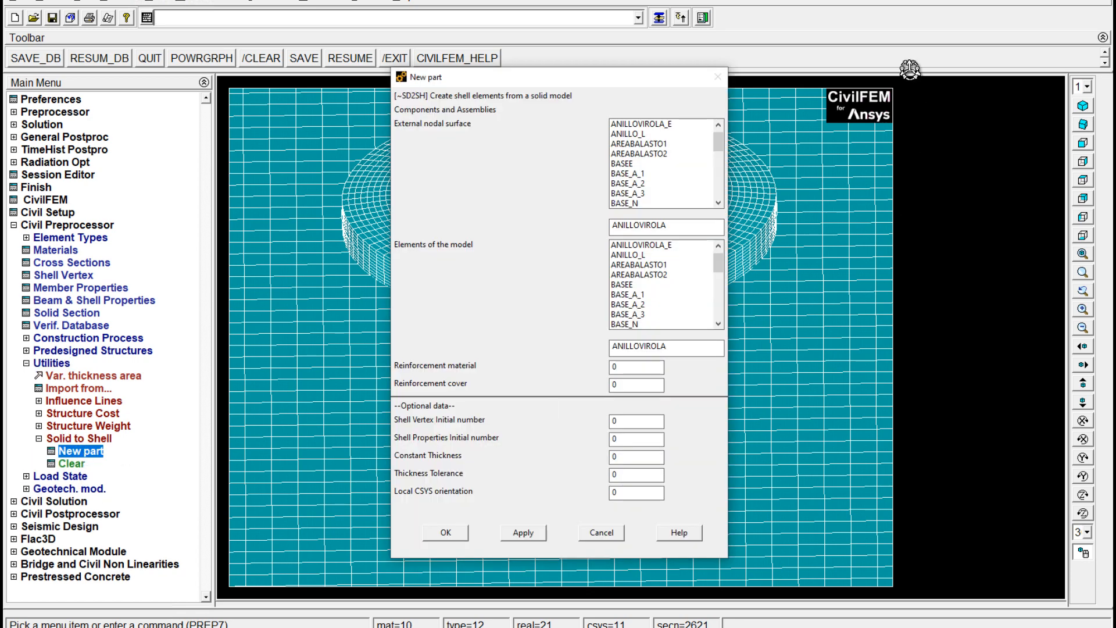
drag(644, 76, 955, 59)
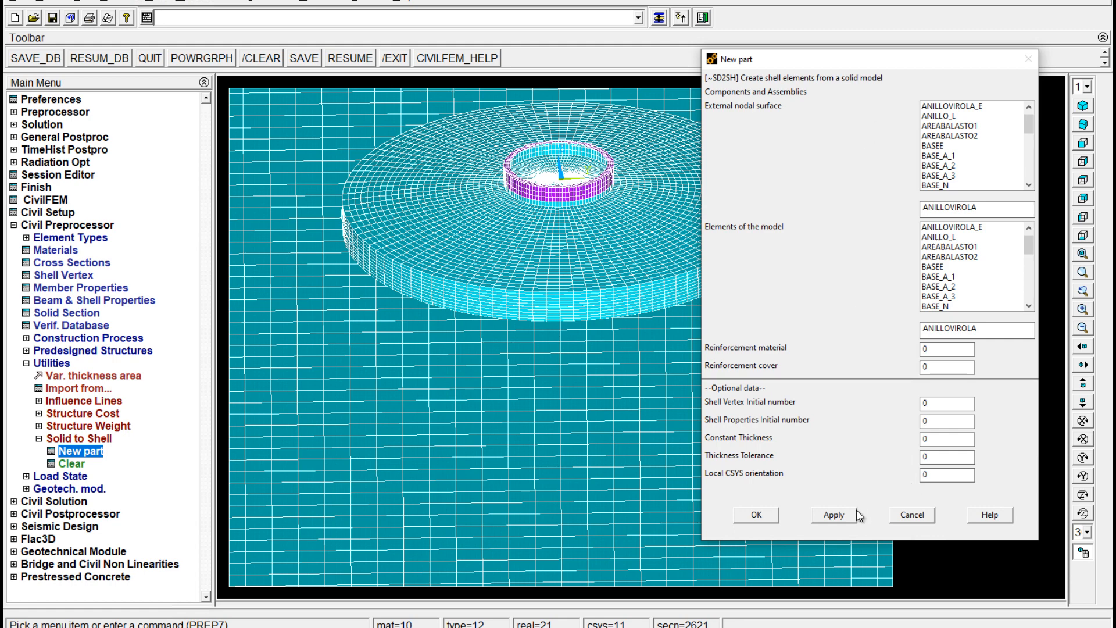
click(912, 515)
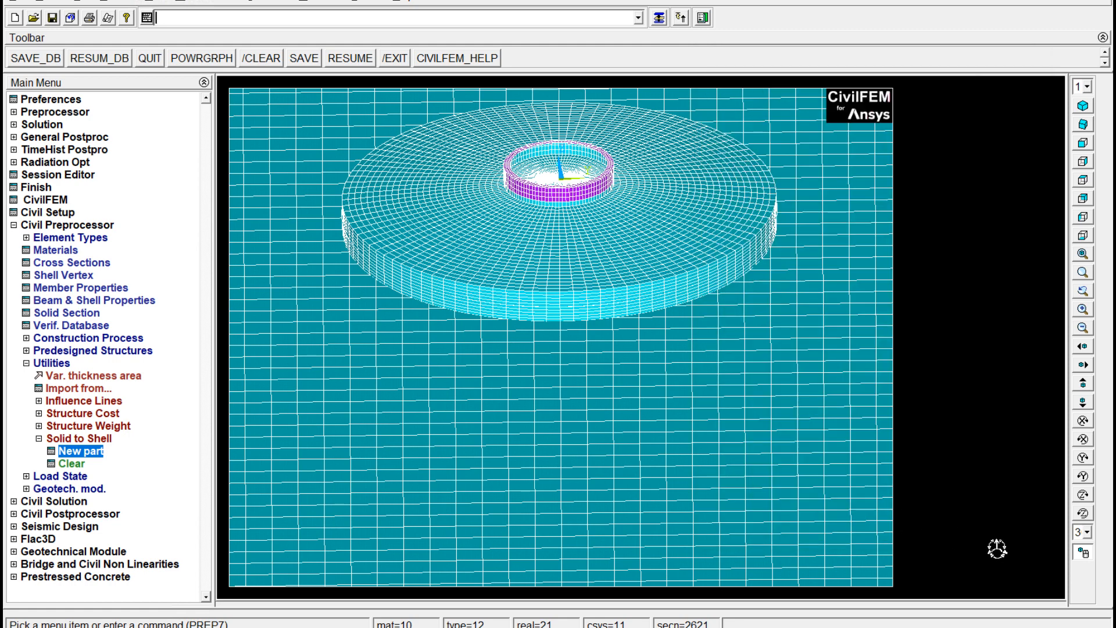
- Display the CF_SD2SH_ELEMENTS_1 shell element component from the Component Manager and close the manager
click(51, 3)
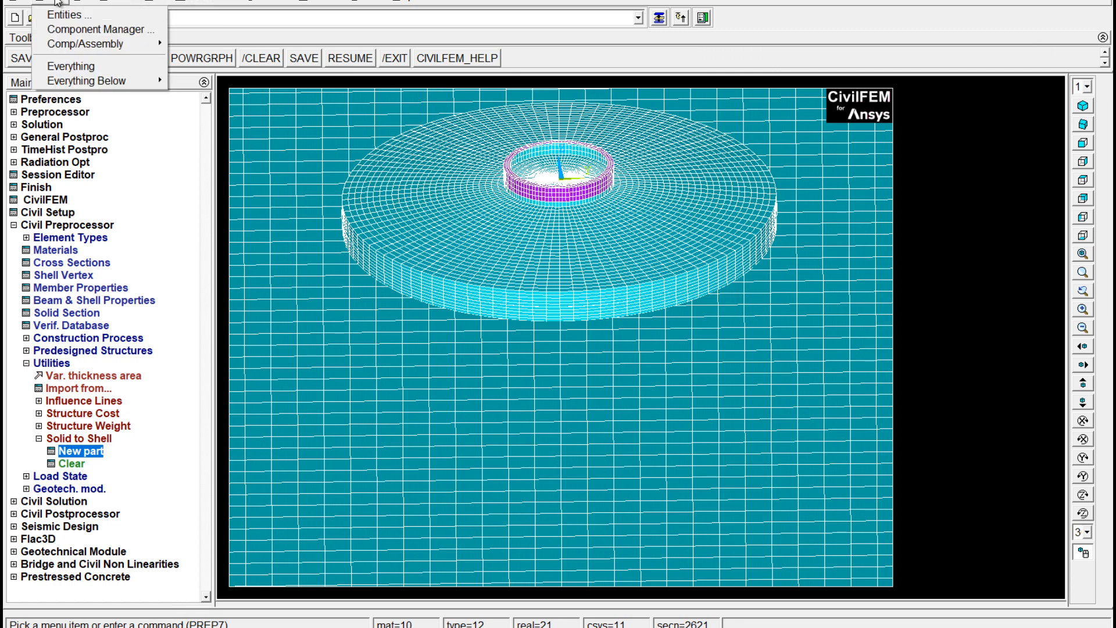
click(94, 30)
drag(771, 292, 913, 225)
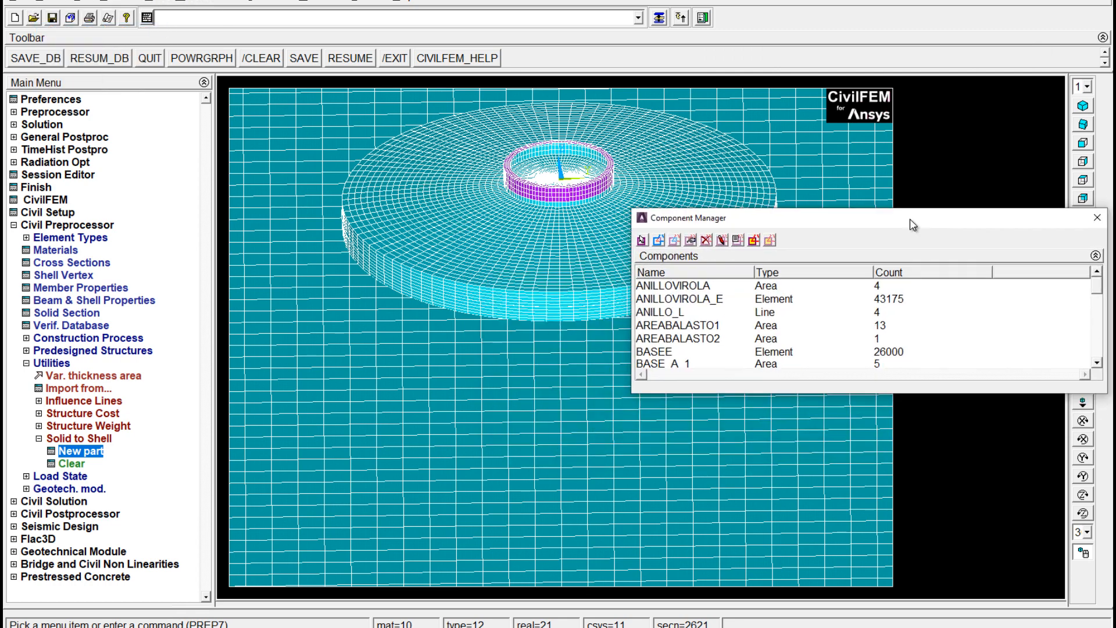
drag(740, 425, 741, 550)
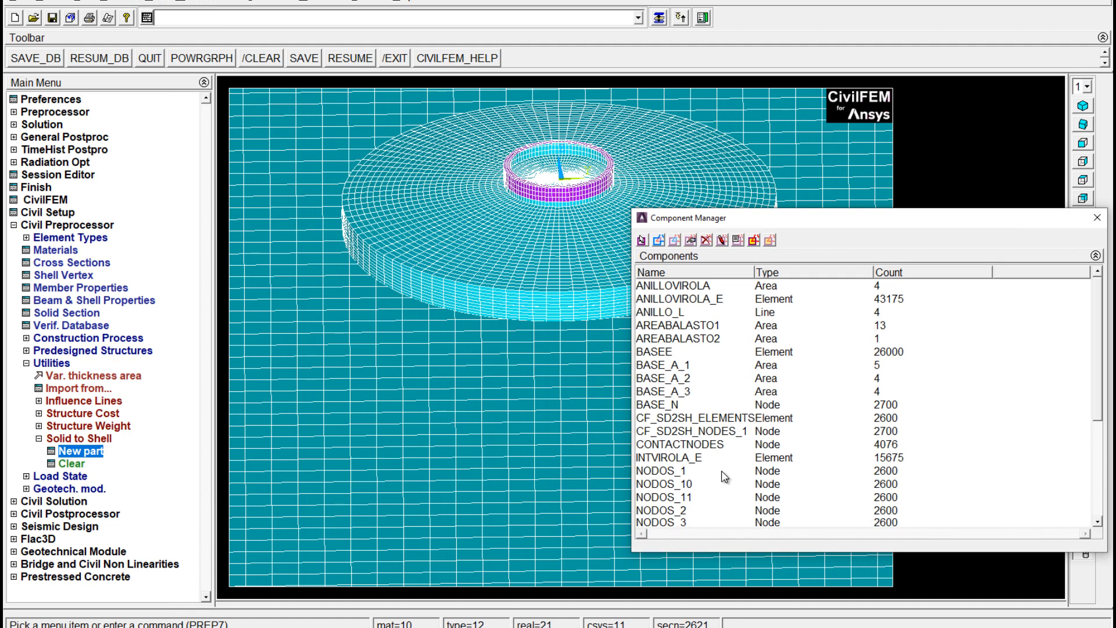
click(722, 419)
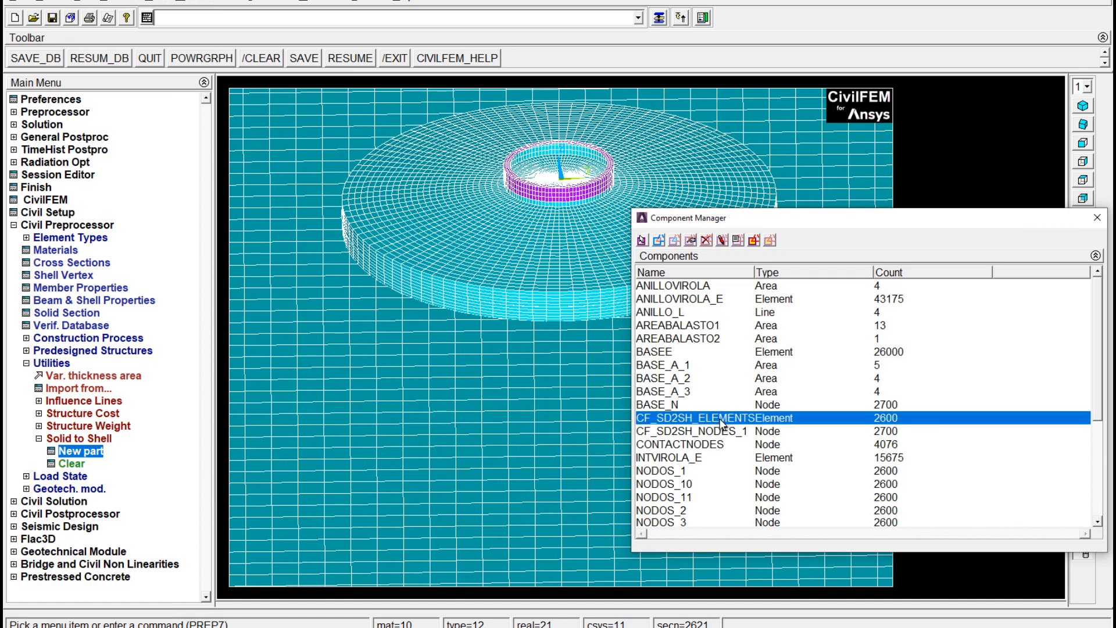
click(719, 240)
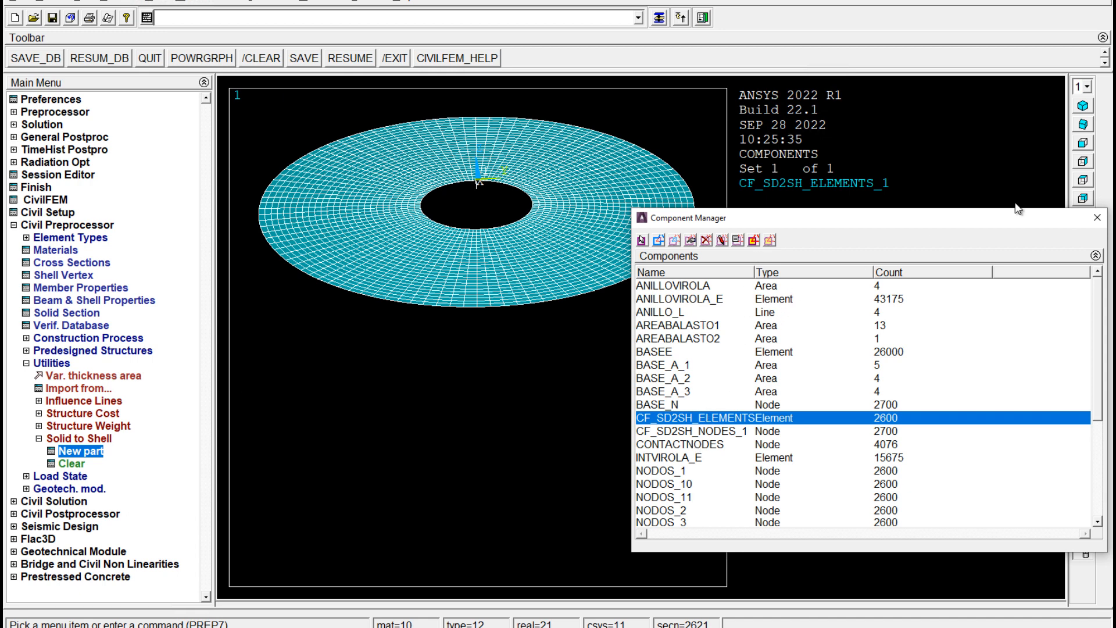
click(1098, 219)
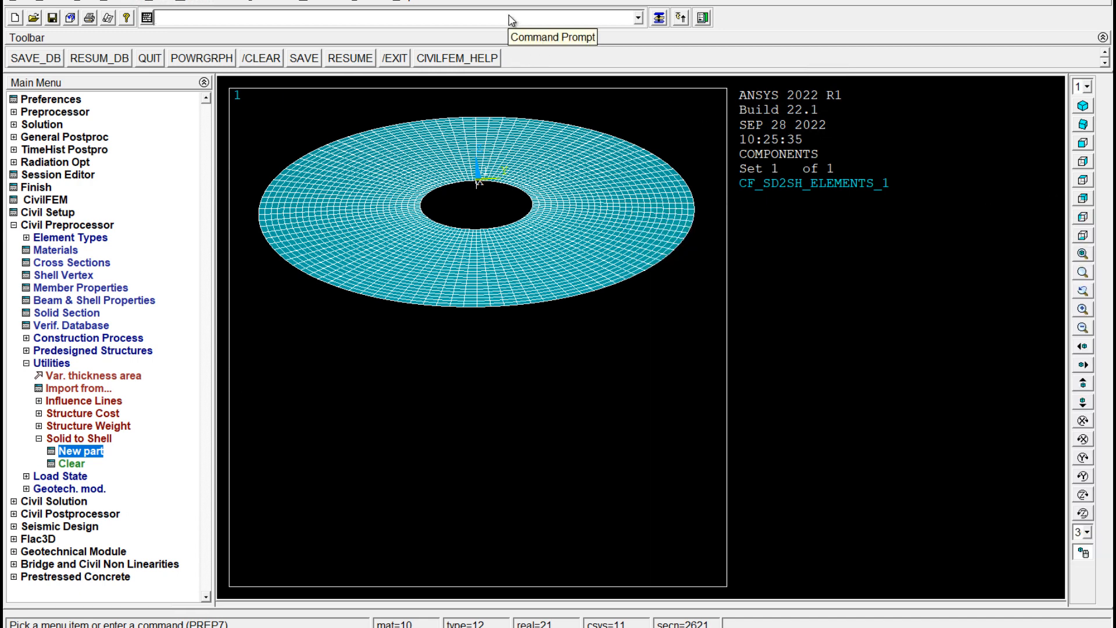
- Select the CF_SD2SH_ELEMENTS_1 and CF_SD2SH_NODES_1 components in the Component Manager and plot the selected shell elements with EPLOT
click(65, 2)
click(93, 28)
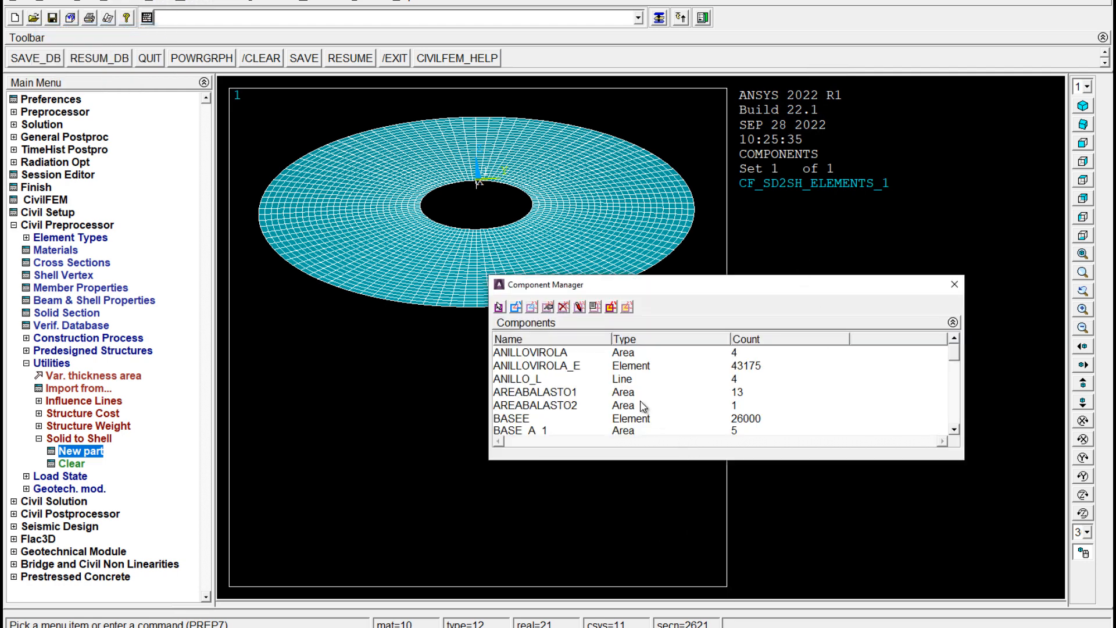
drag(955, 358, 955, 375)
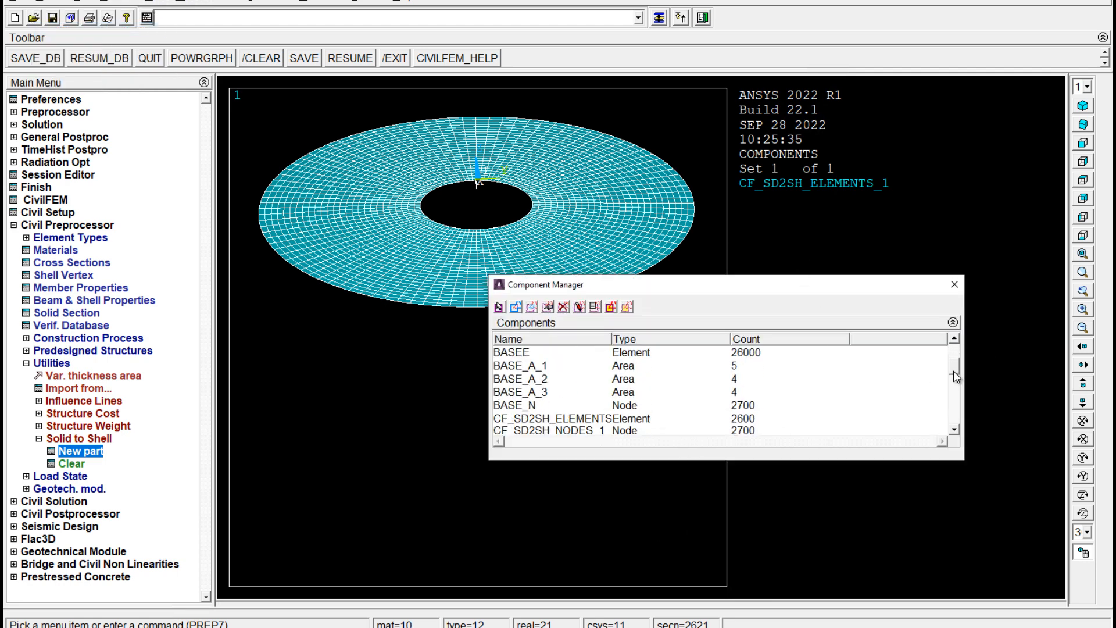
click(562, 419)
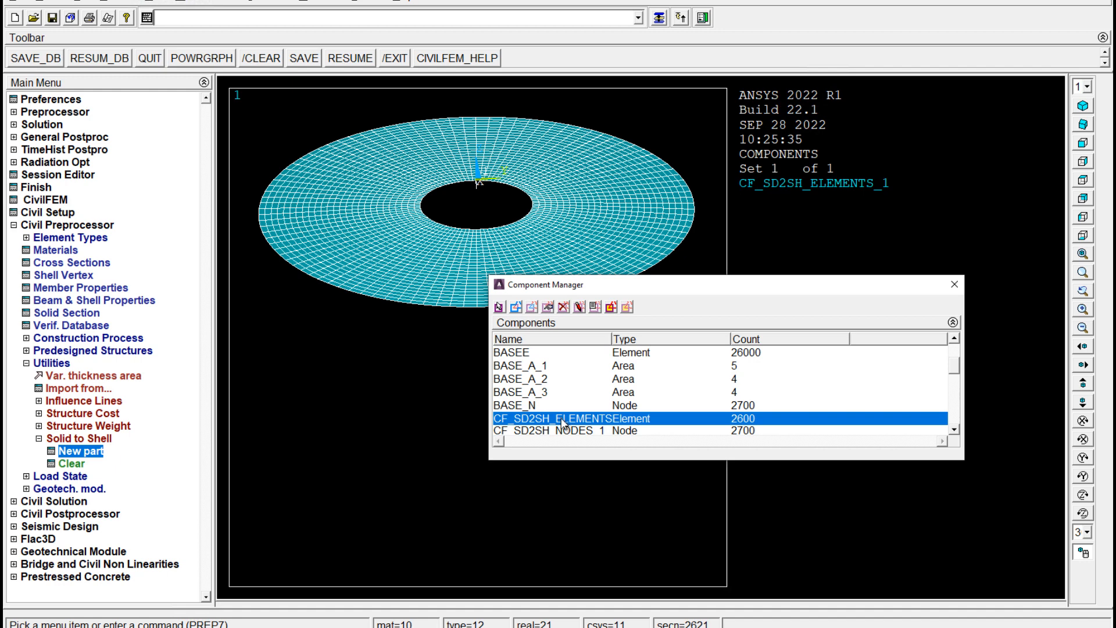
shift+click(567, 431)
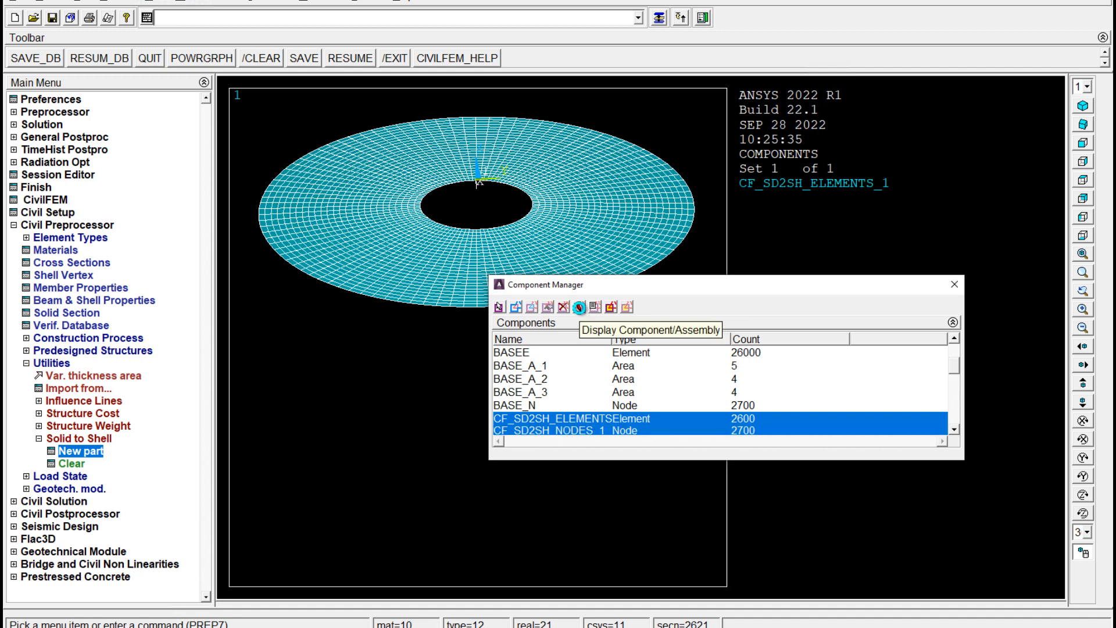
click(612, 307)
click(955, 284)
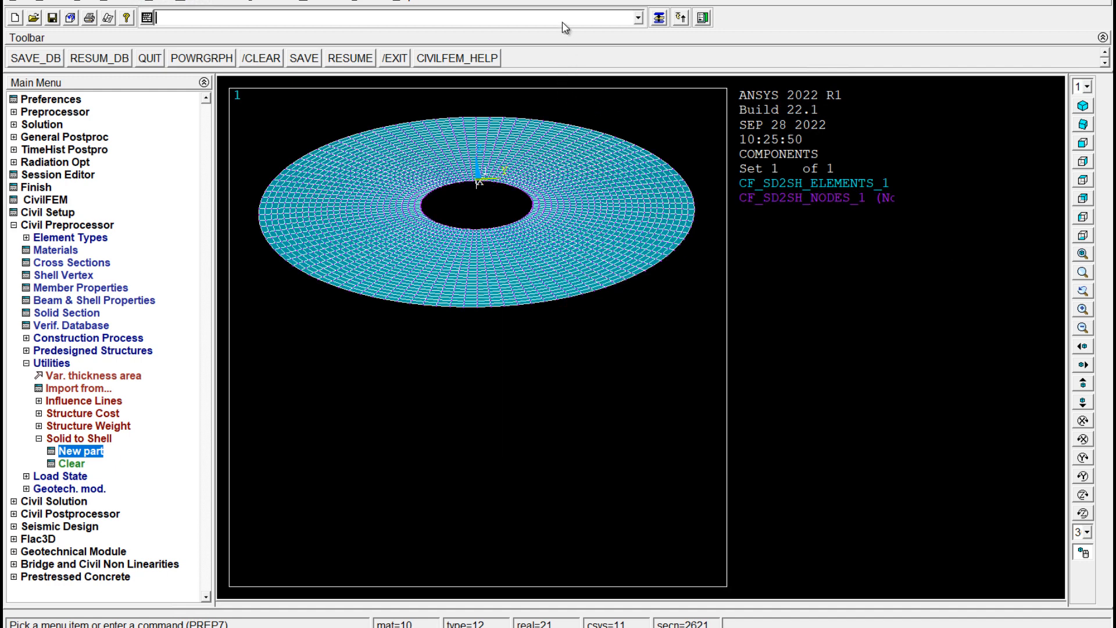
text(eplot)
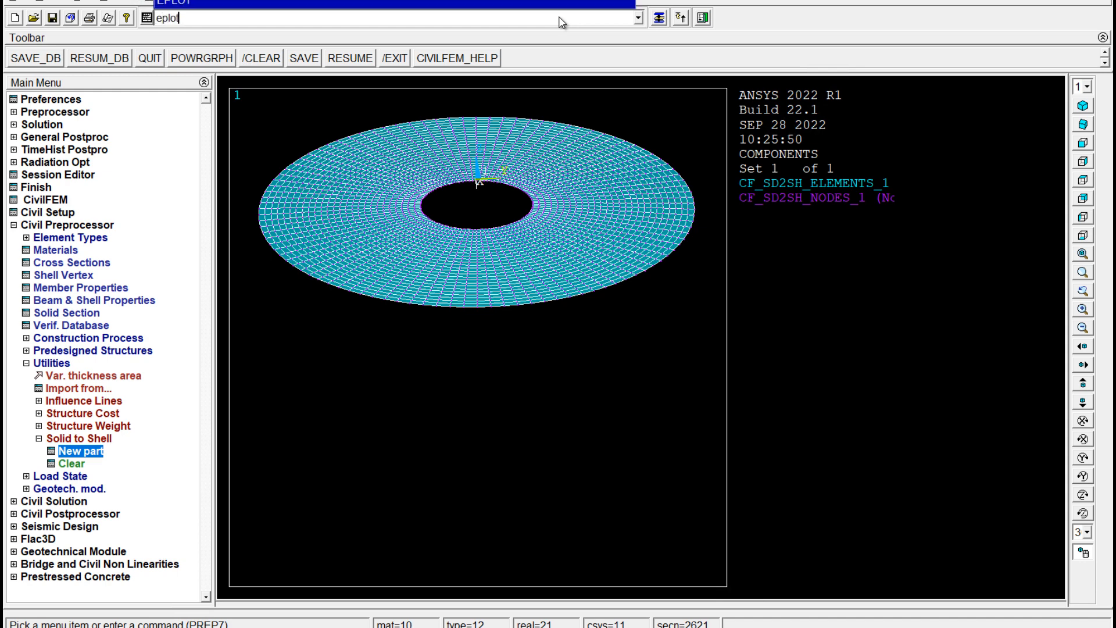
key(Return)
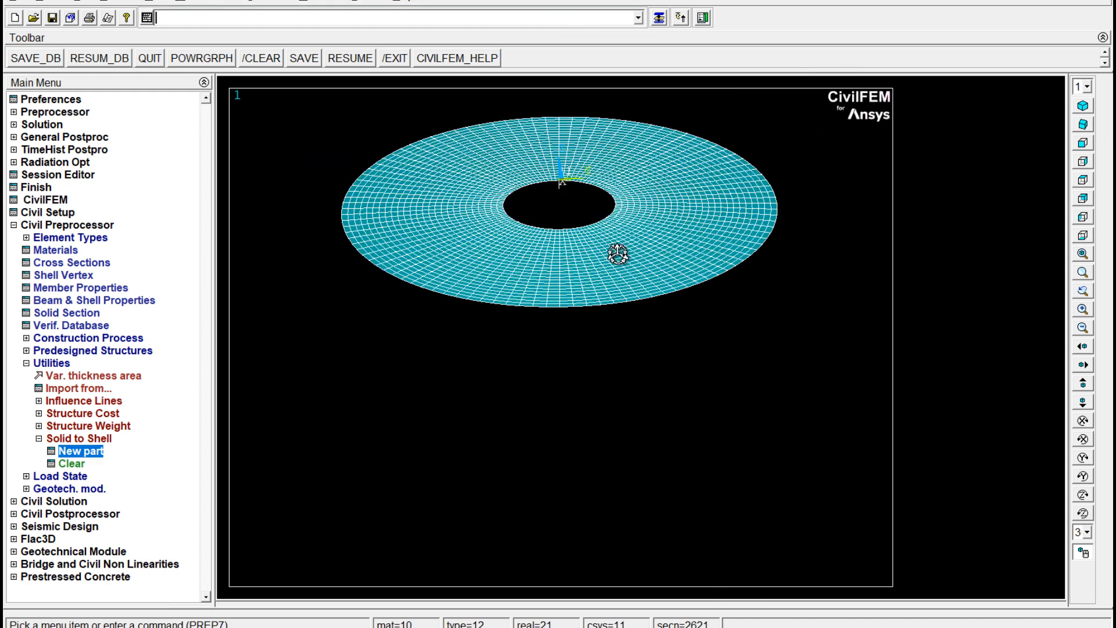
scroll(611, 254, down, 1)
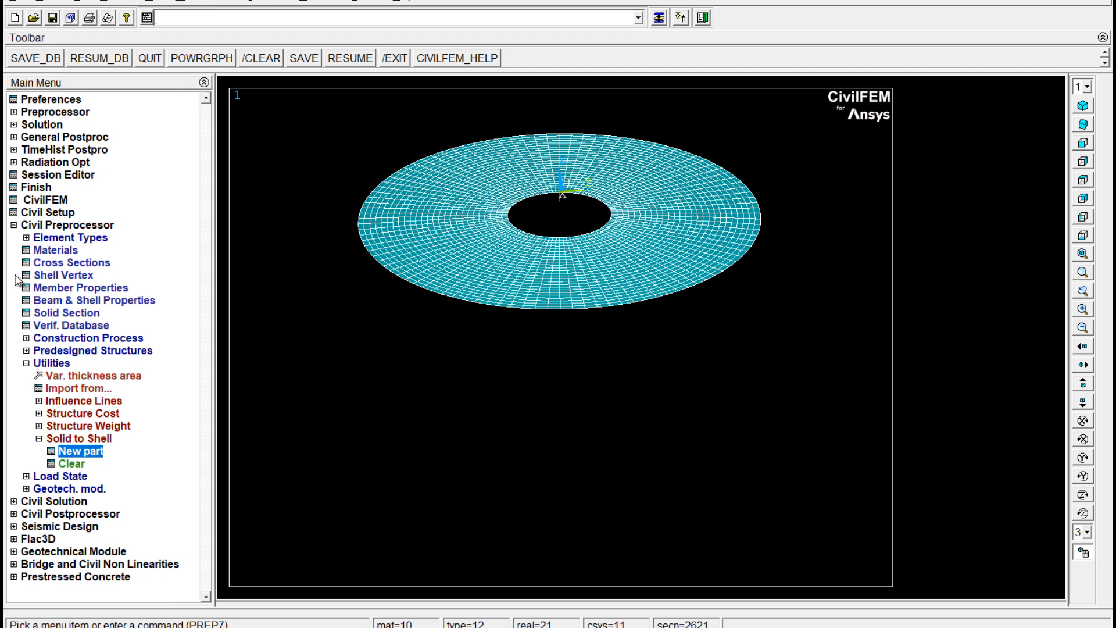
- Review the Civil Postprocessor's Result Summary listing of load steps and substeps, and close it
click(14, 225)
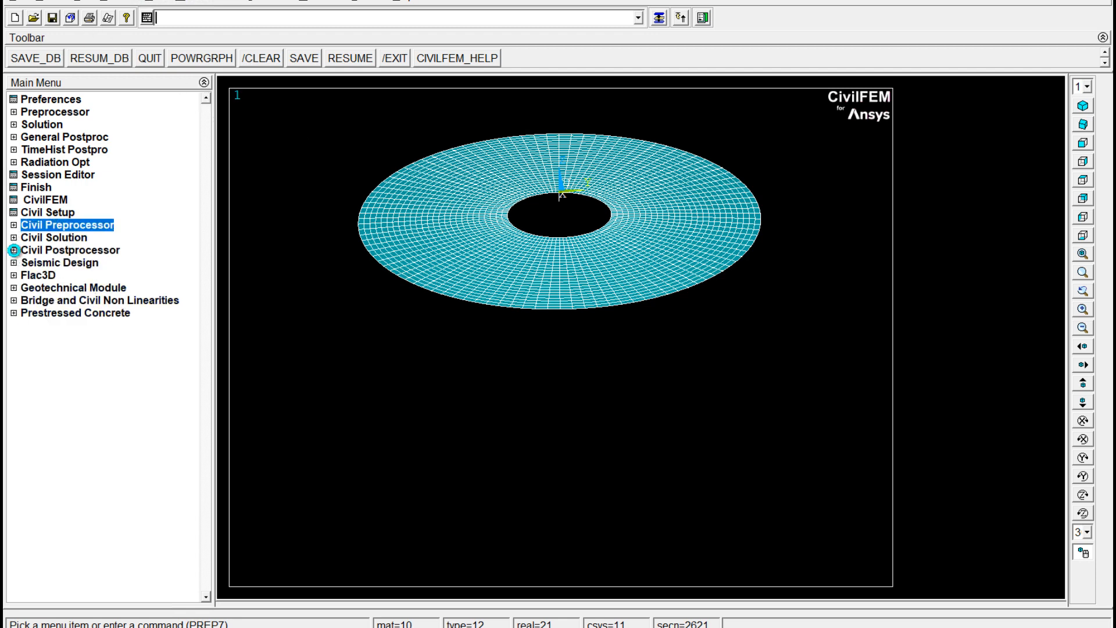
click(14, 250)
click(82, 265)
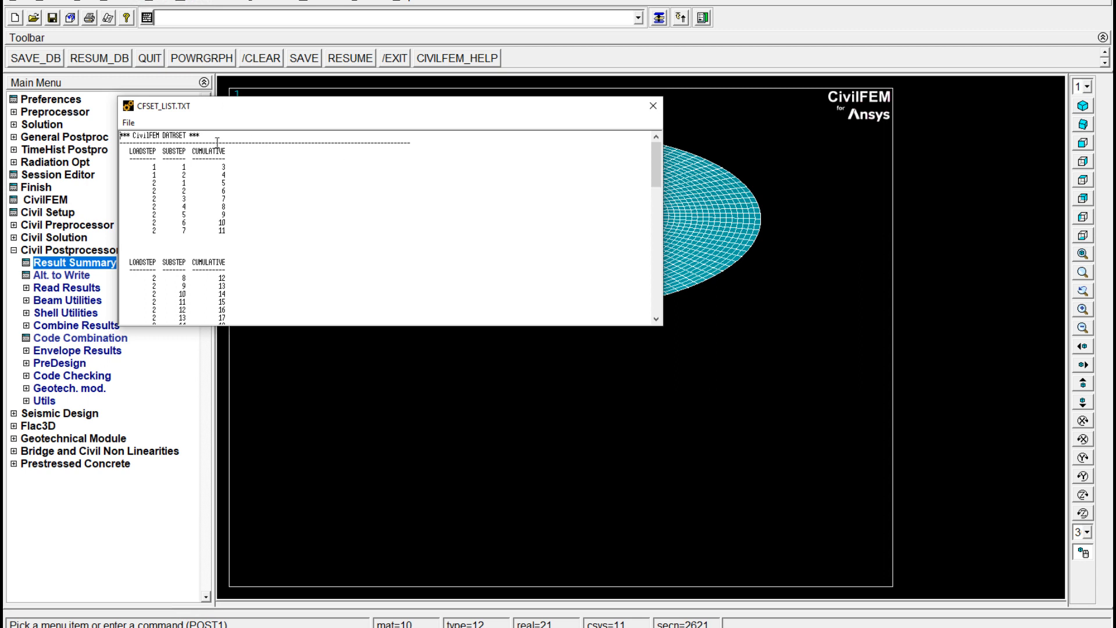
triple_click(652, 174)
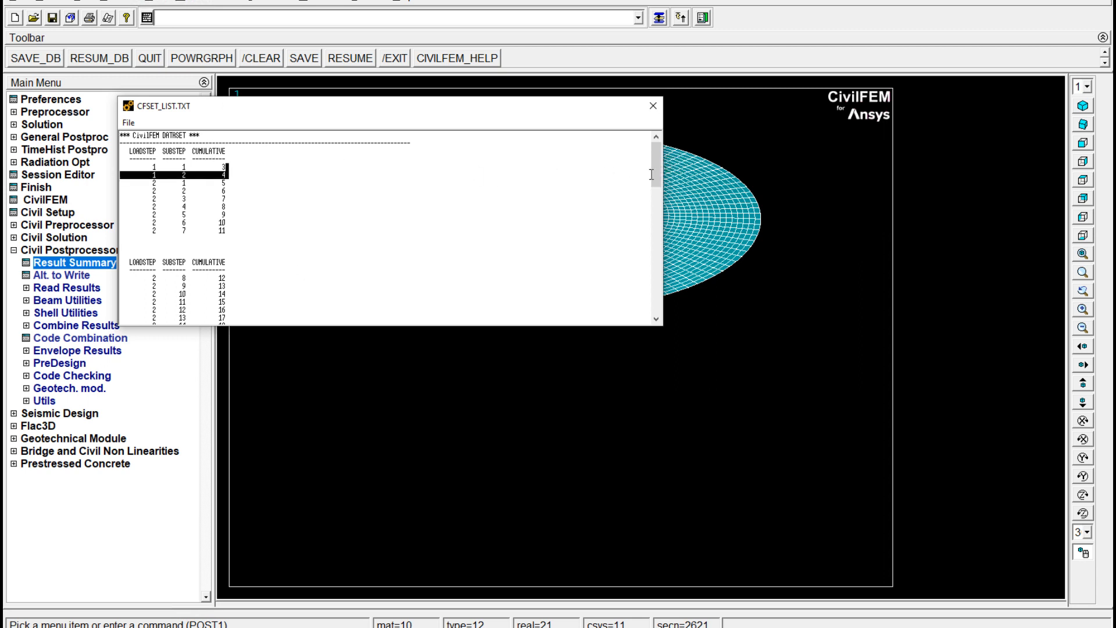
drag(659, 172, 637, 182)
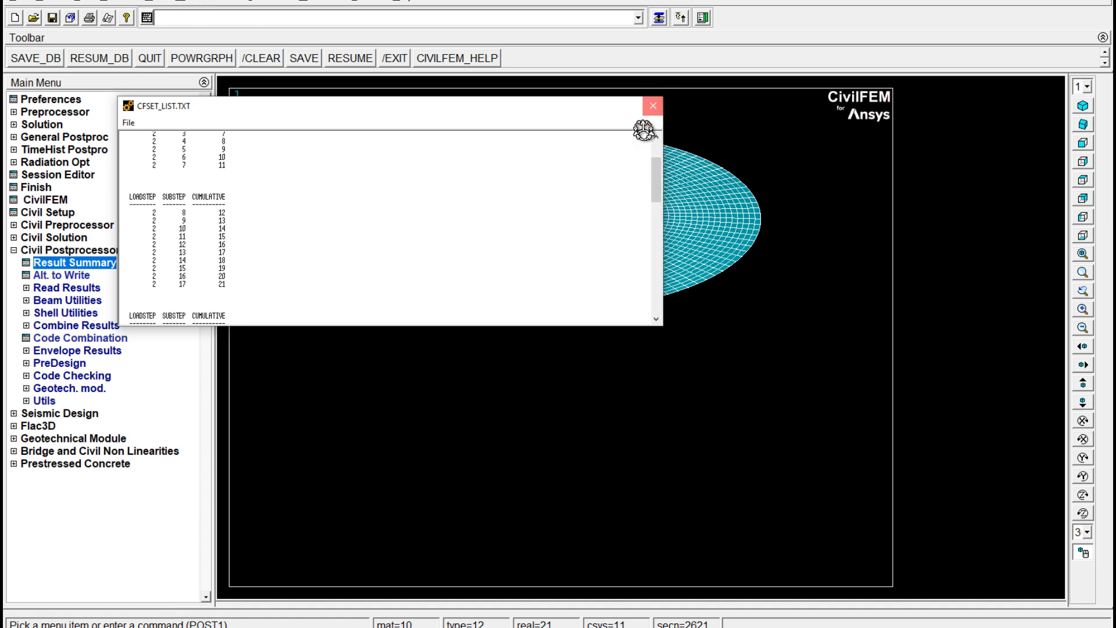
click(652, 107)
- Read the Civil Postprocessor results by load step, using load step 2 and substep 20
click(60, 289)
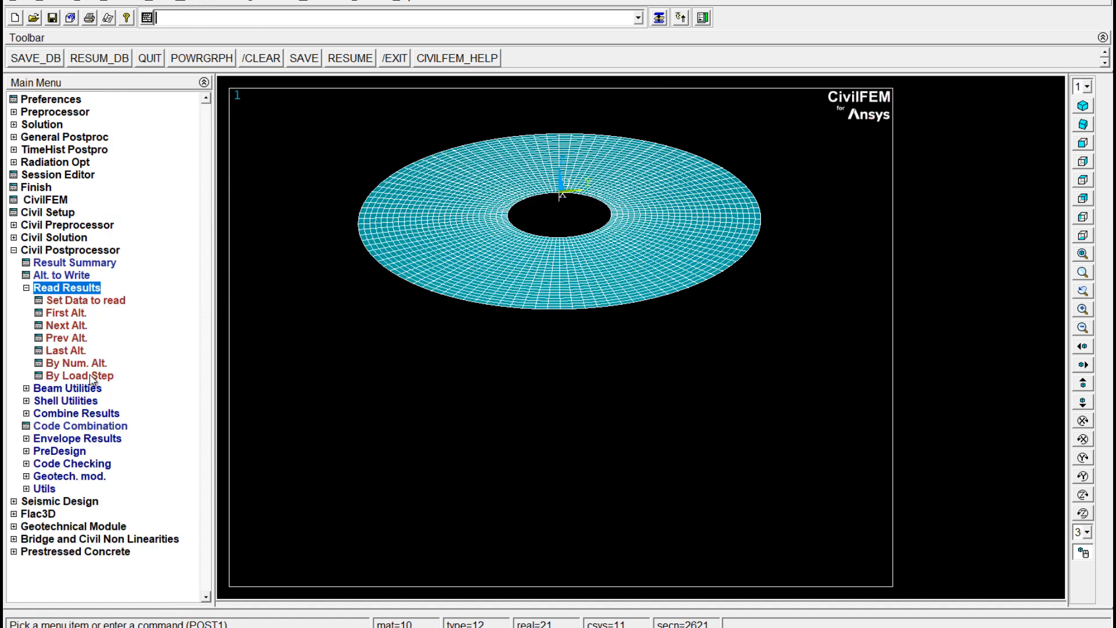
click(77, 376)
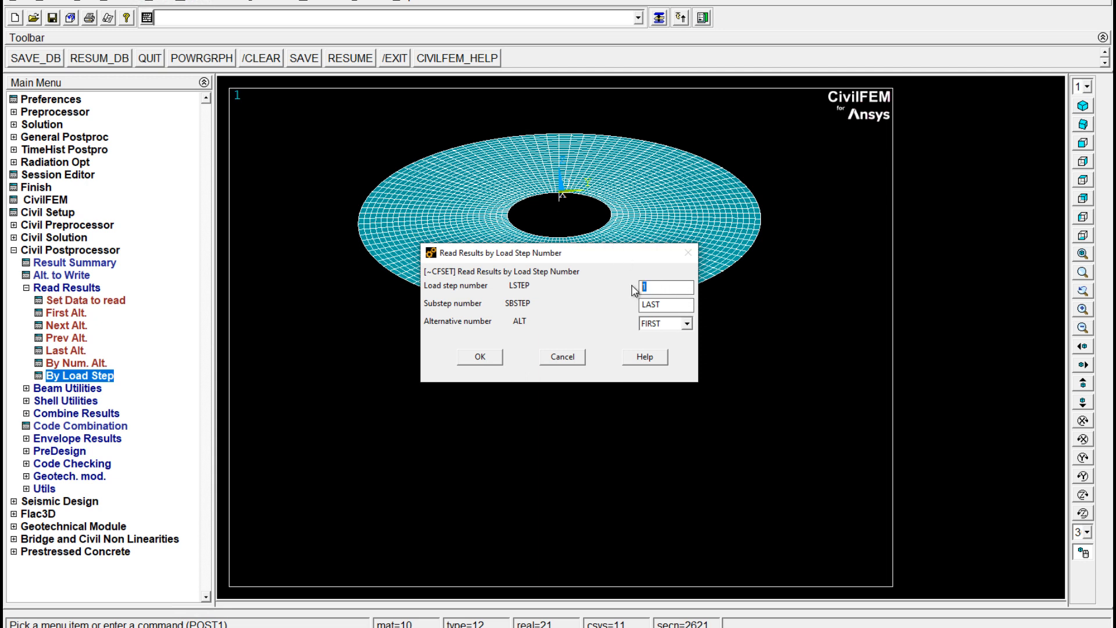
text(2)
text(20)
click(468, 357)
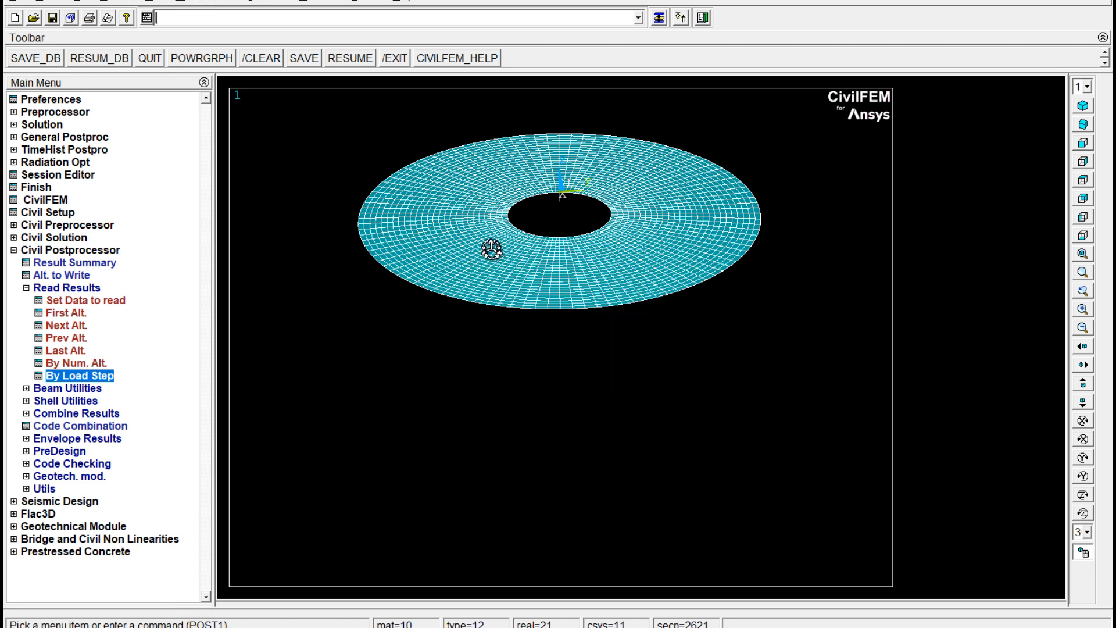
- Graph the shell Bending Mom X results as a contour plot with Forces & Moments, and replot the elements with EPLOT
click(27, 401)
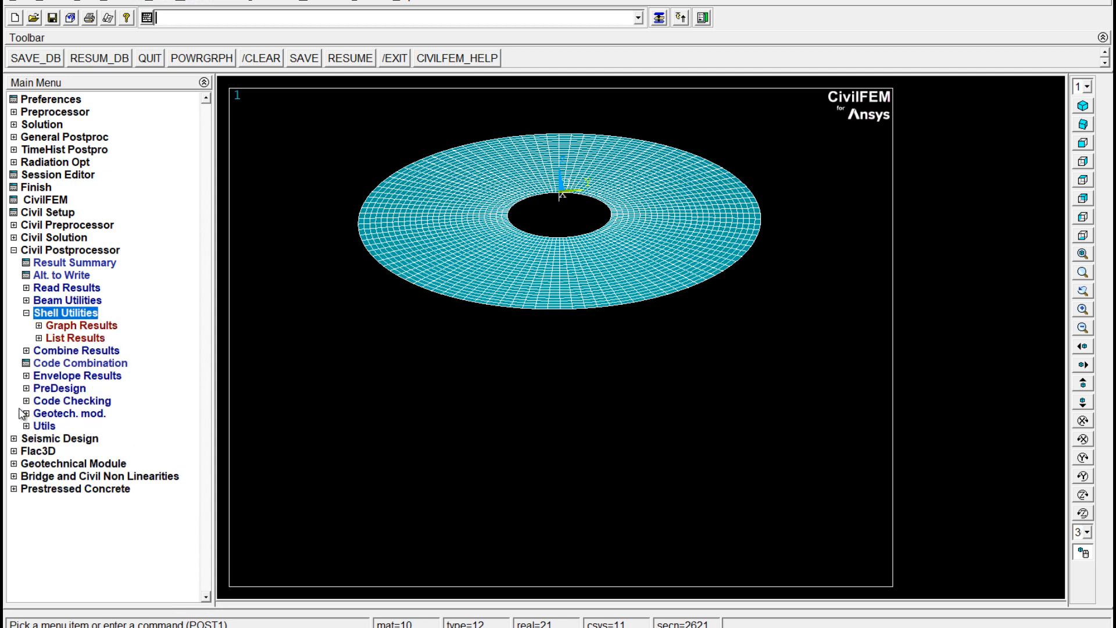
click(58, 325)
click(67, 338)
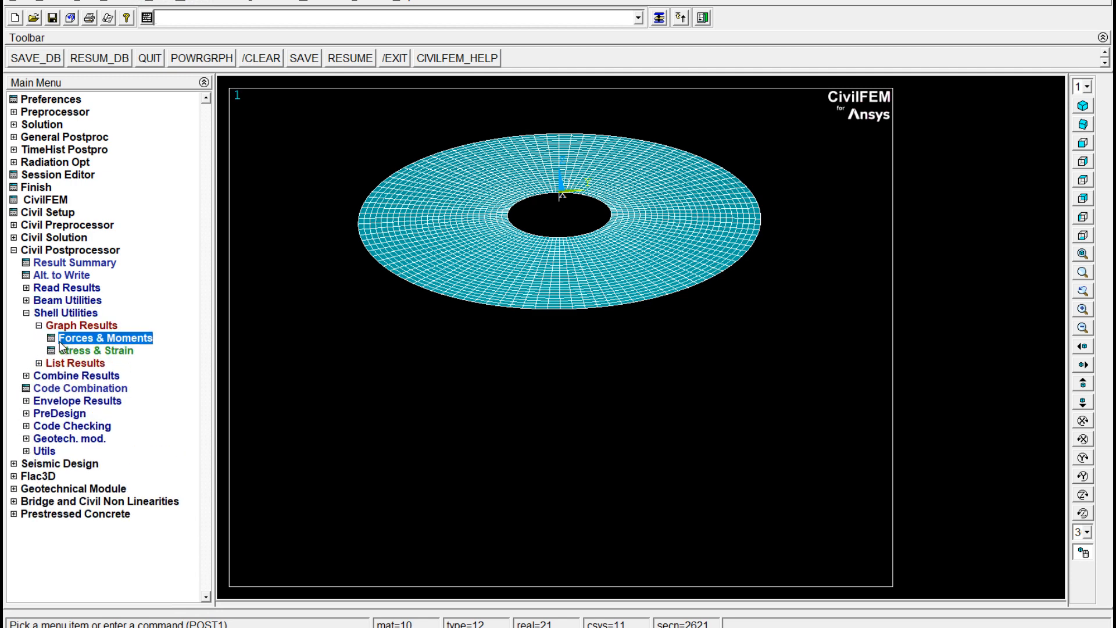
click(734, 228)
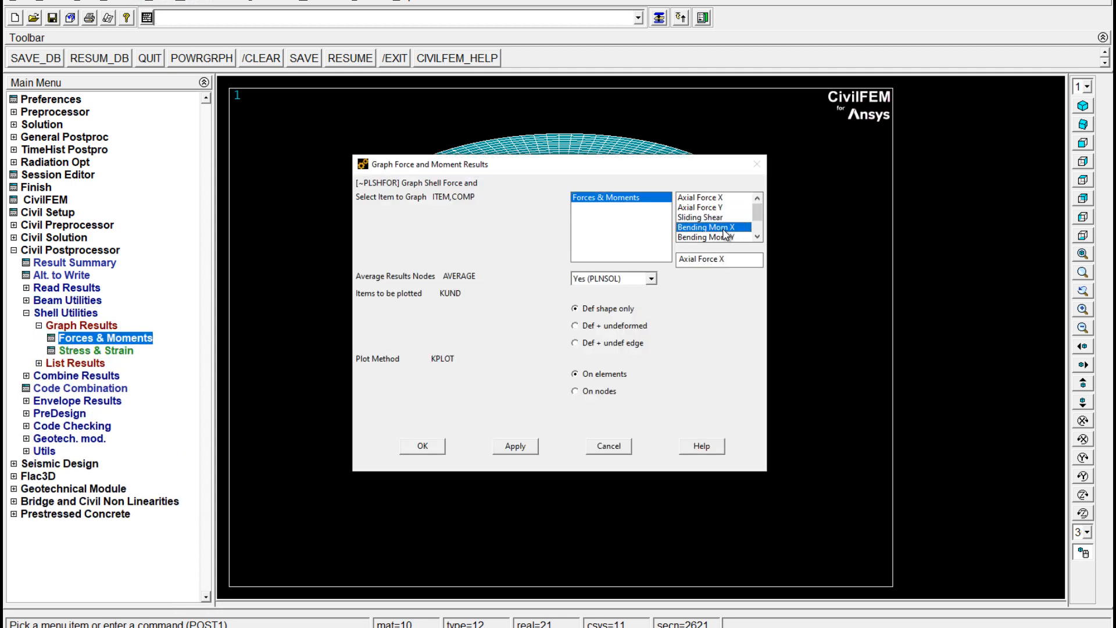
click(423, 446)
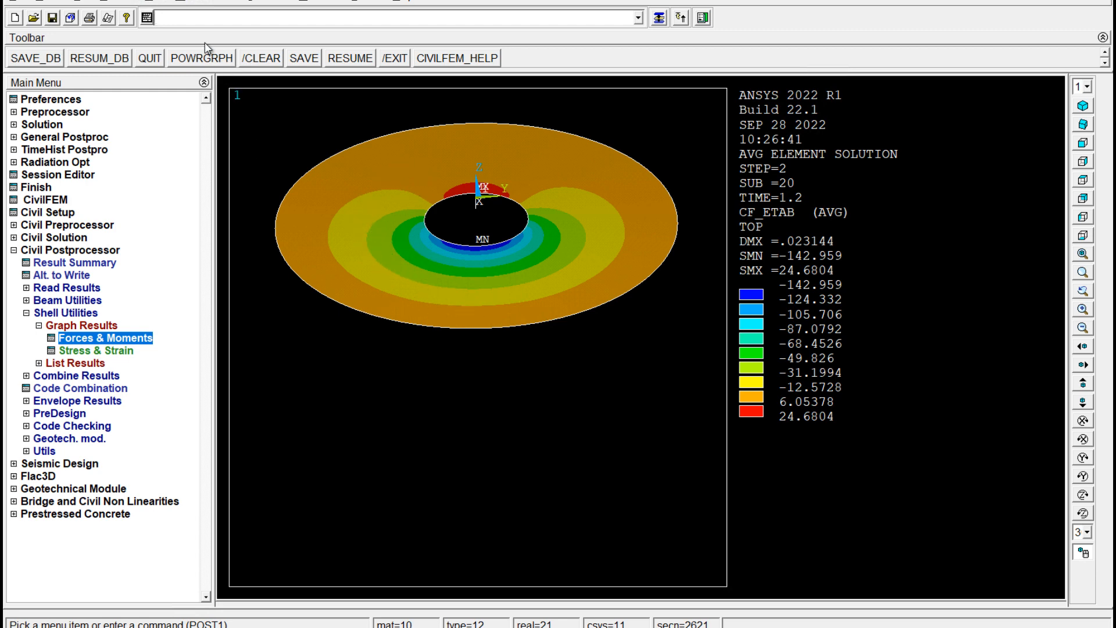
text(eplot)
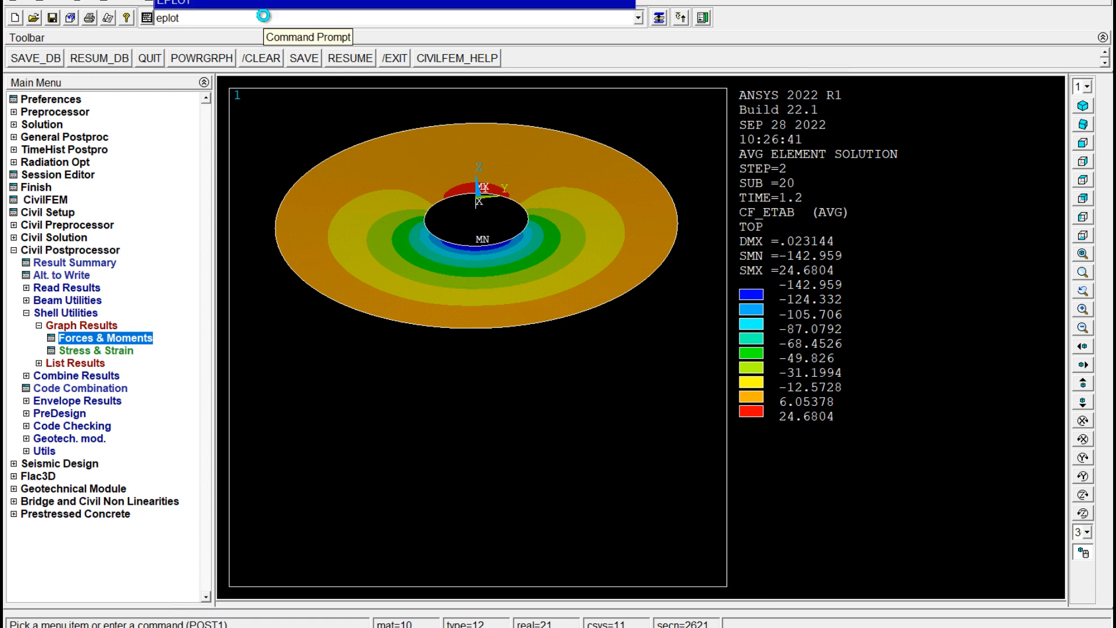
key(Return)
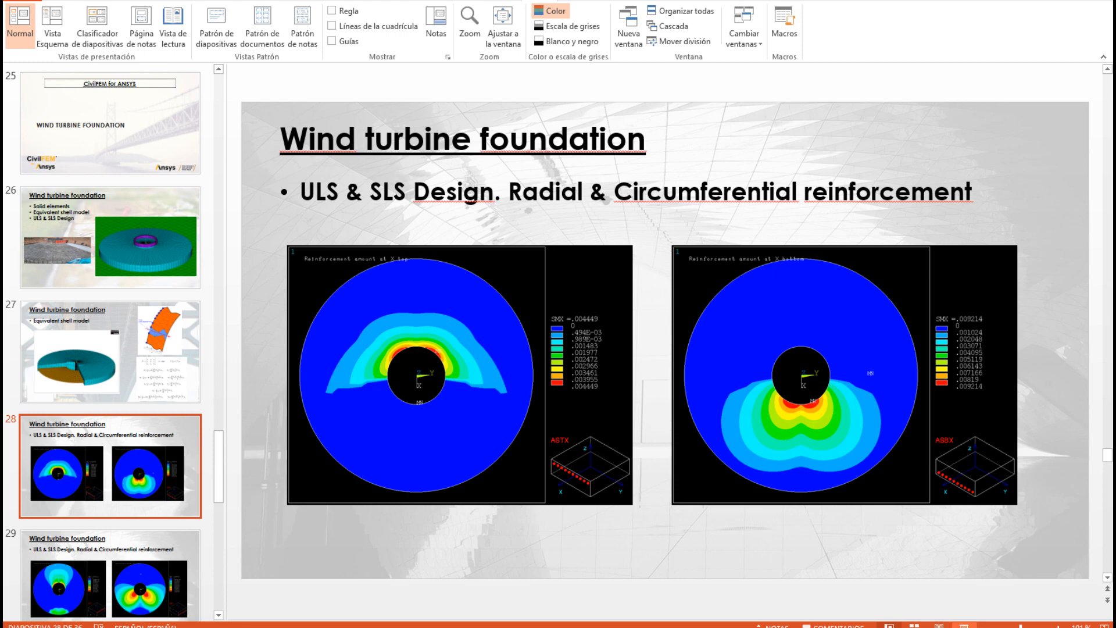
- Switch to PowerPoint and present the Wind turbine foundation slide on ULS & SLS Design full screen, swapping presenter view and slide show
click(964, 626)
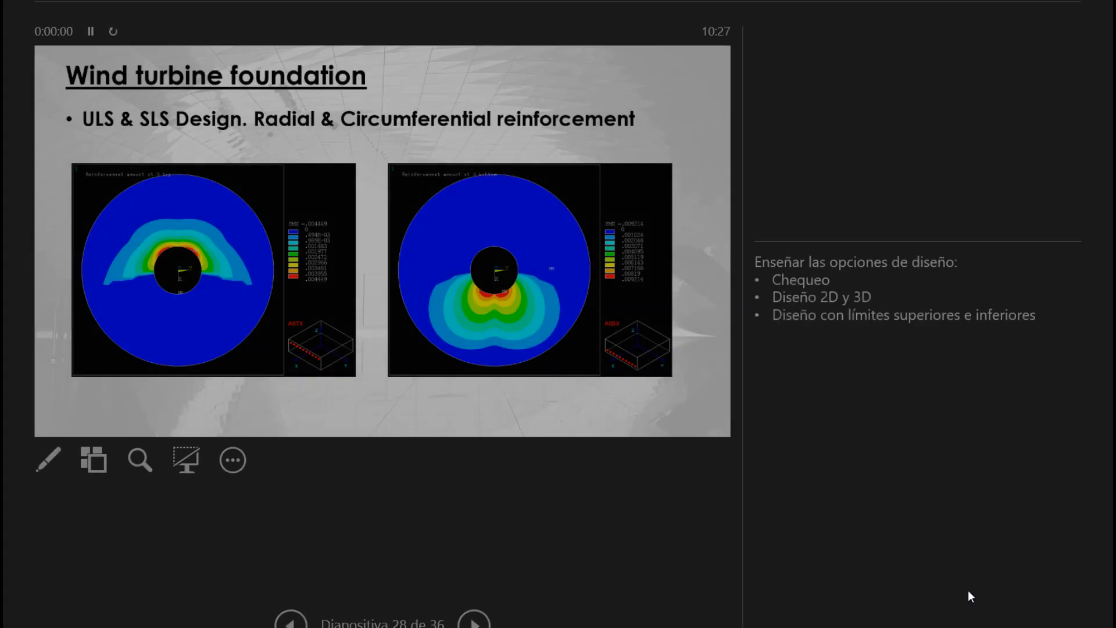
click(317, 1)
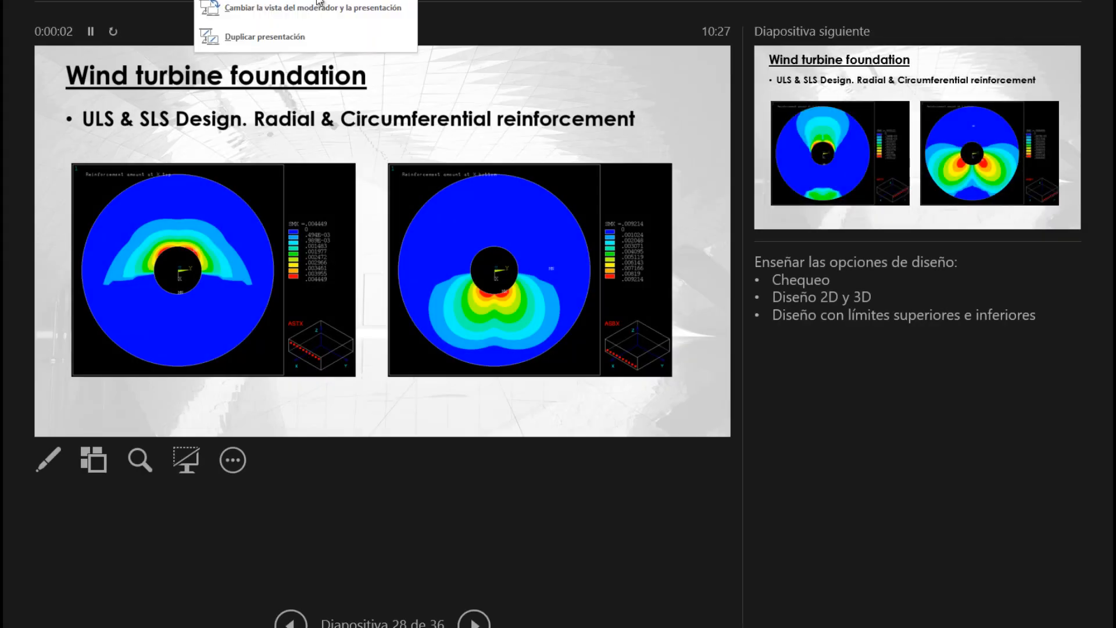
click(313, 8)
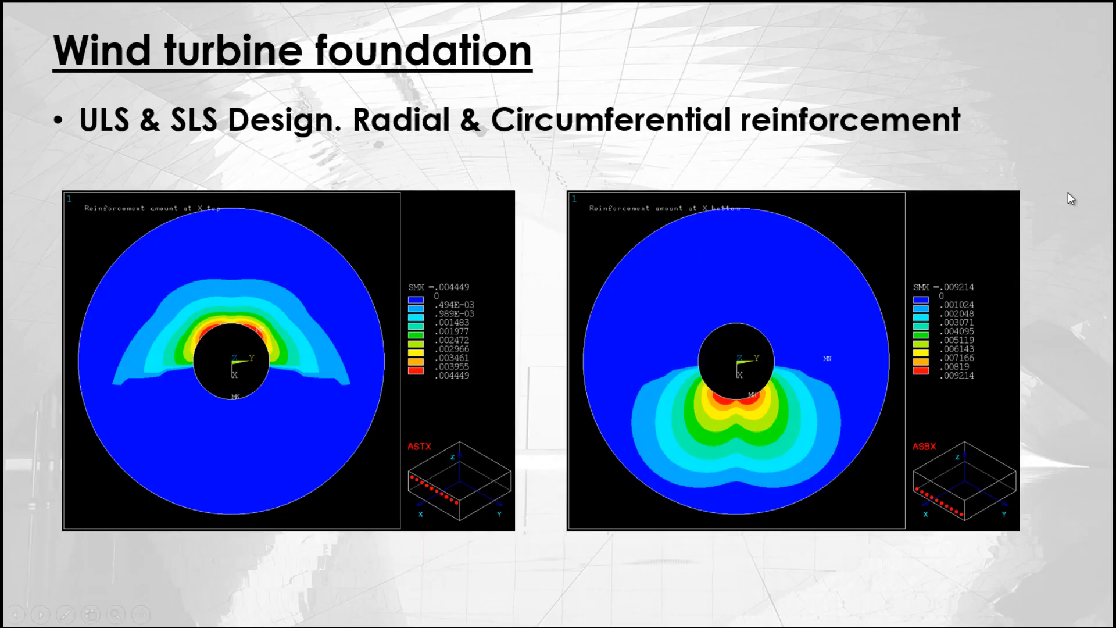